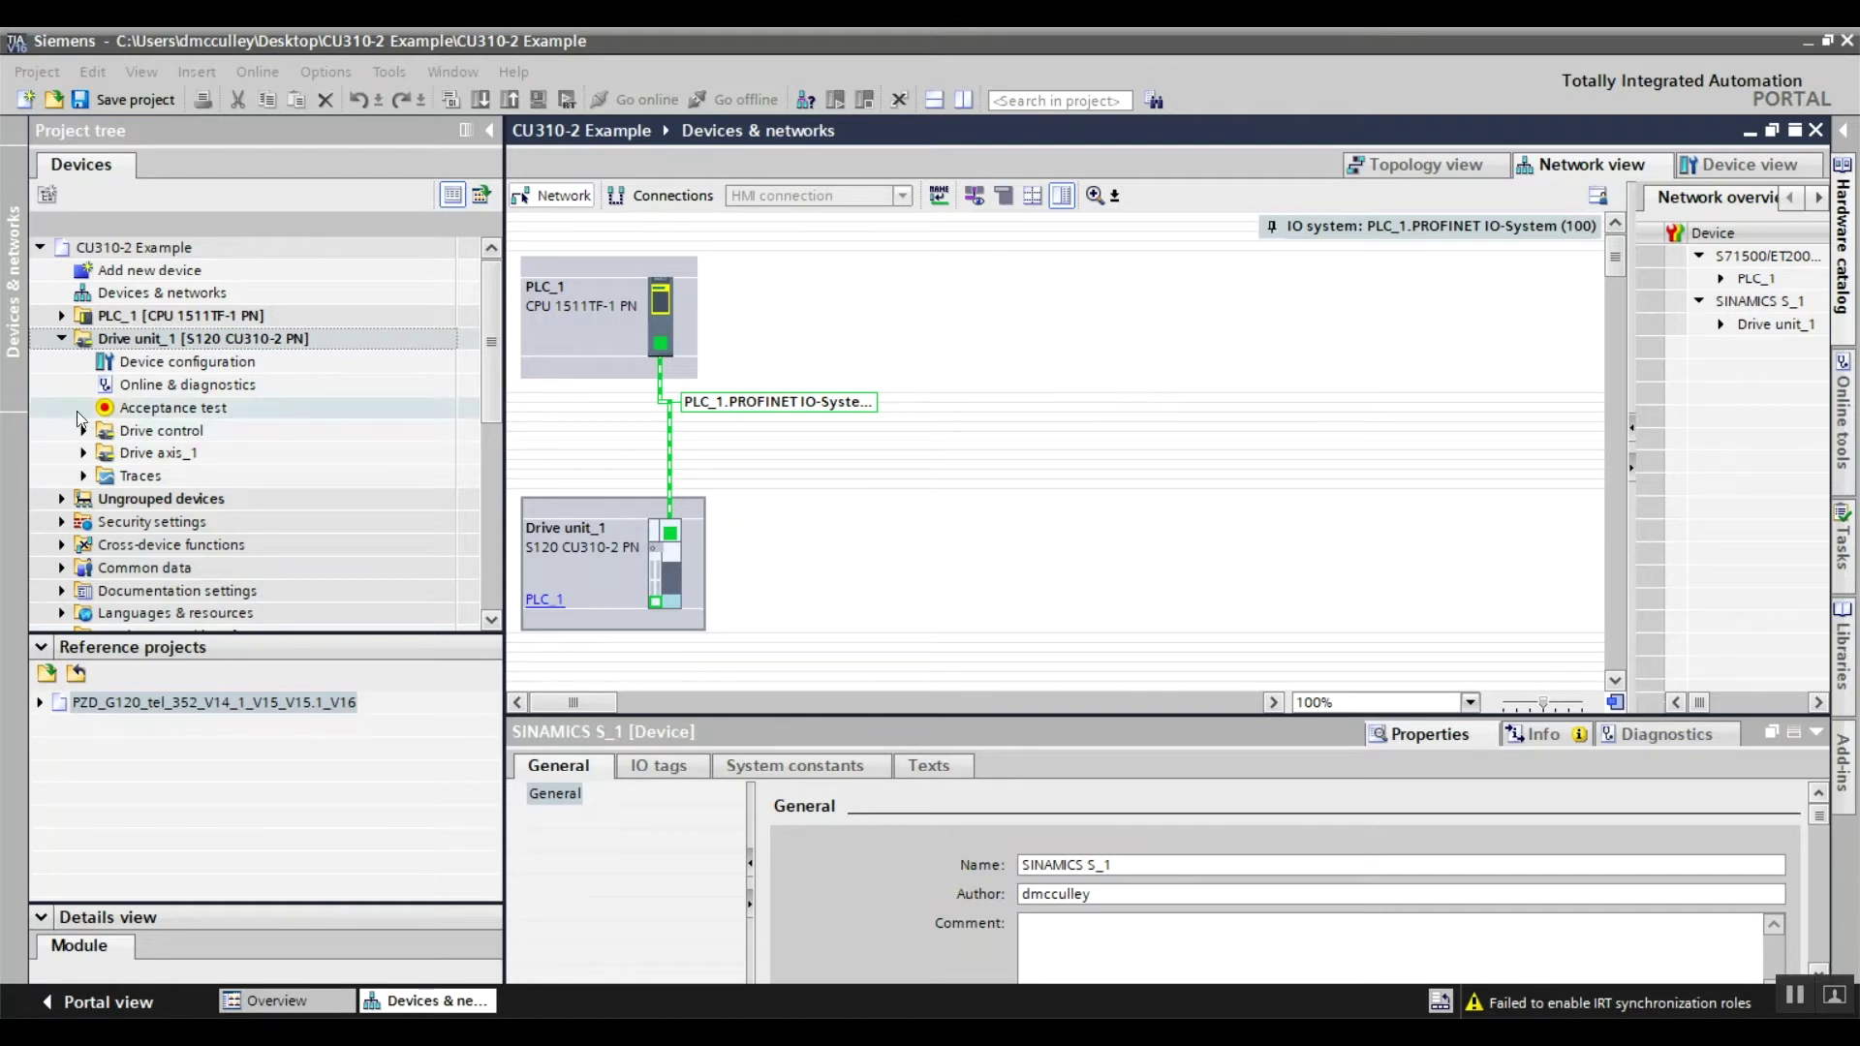
Add a SINAMICS S120 drive with a CU320-2 PN control unit (v5.2) as Drive unit_2.
{"action": "left_click", "coordinate": [158, 273]}
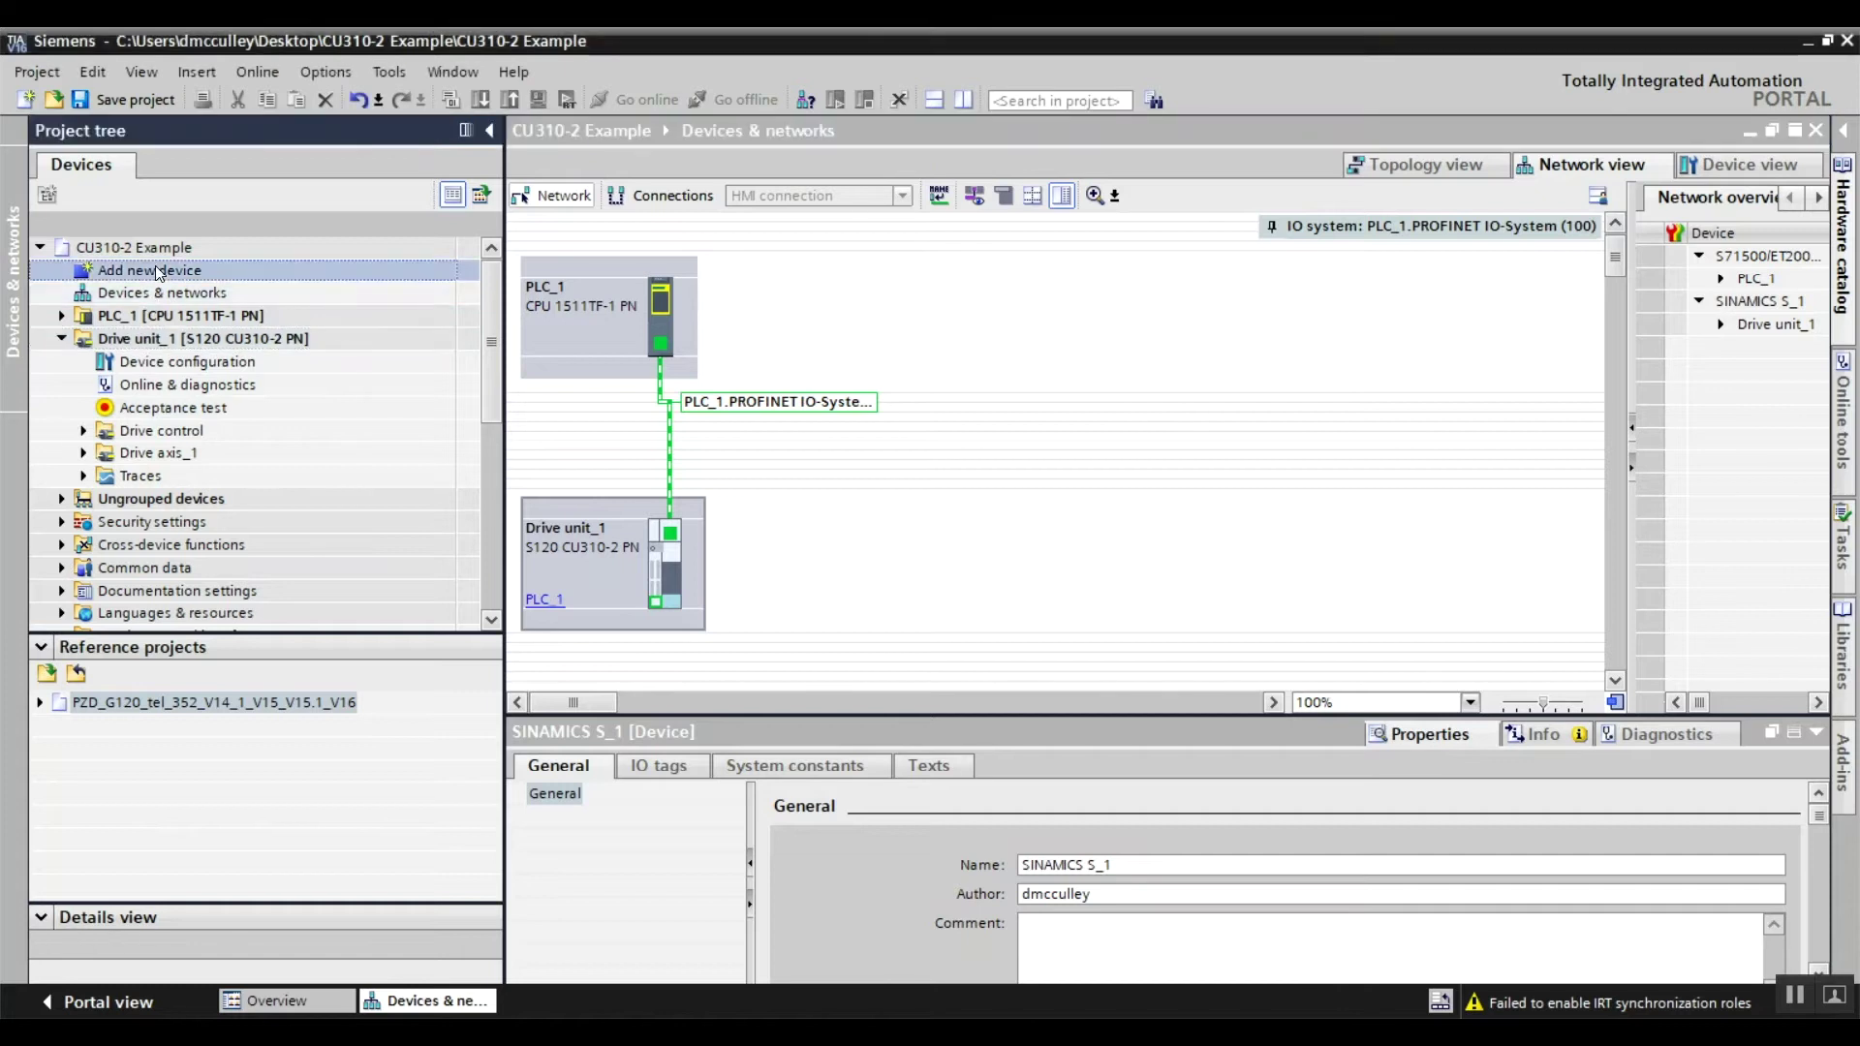
{"action": "double_click", "coordinate": [158, 272]}
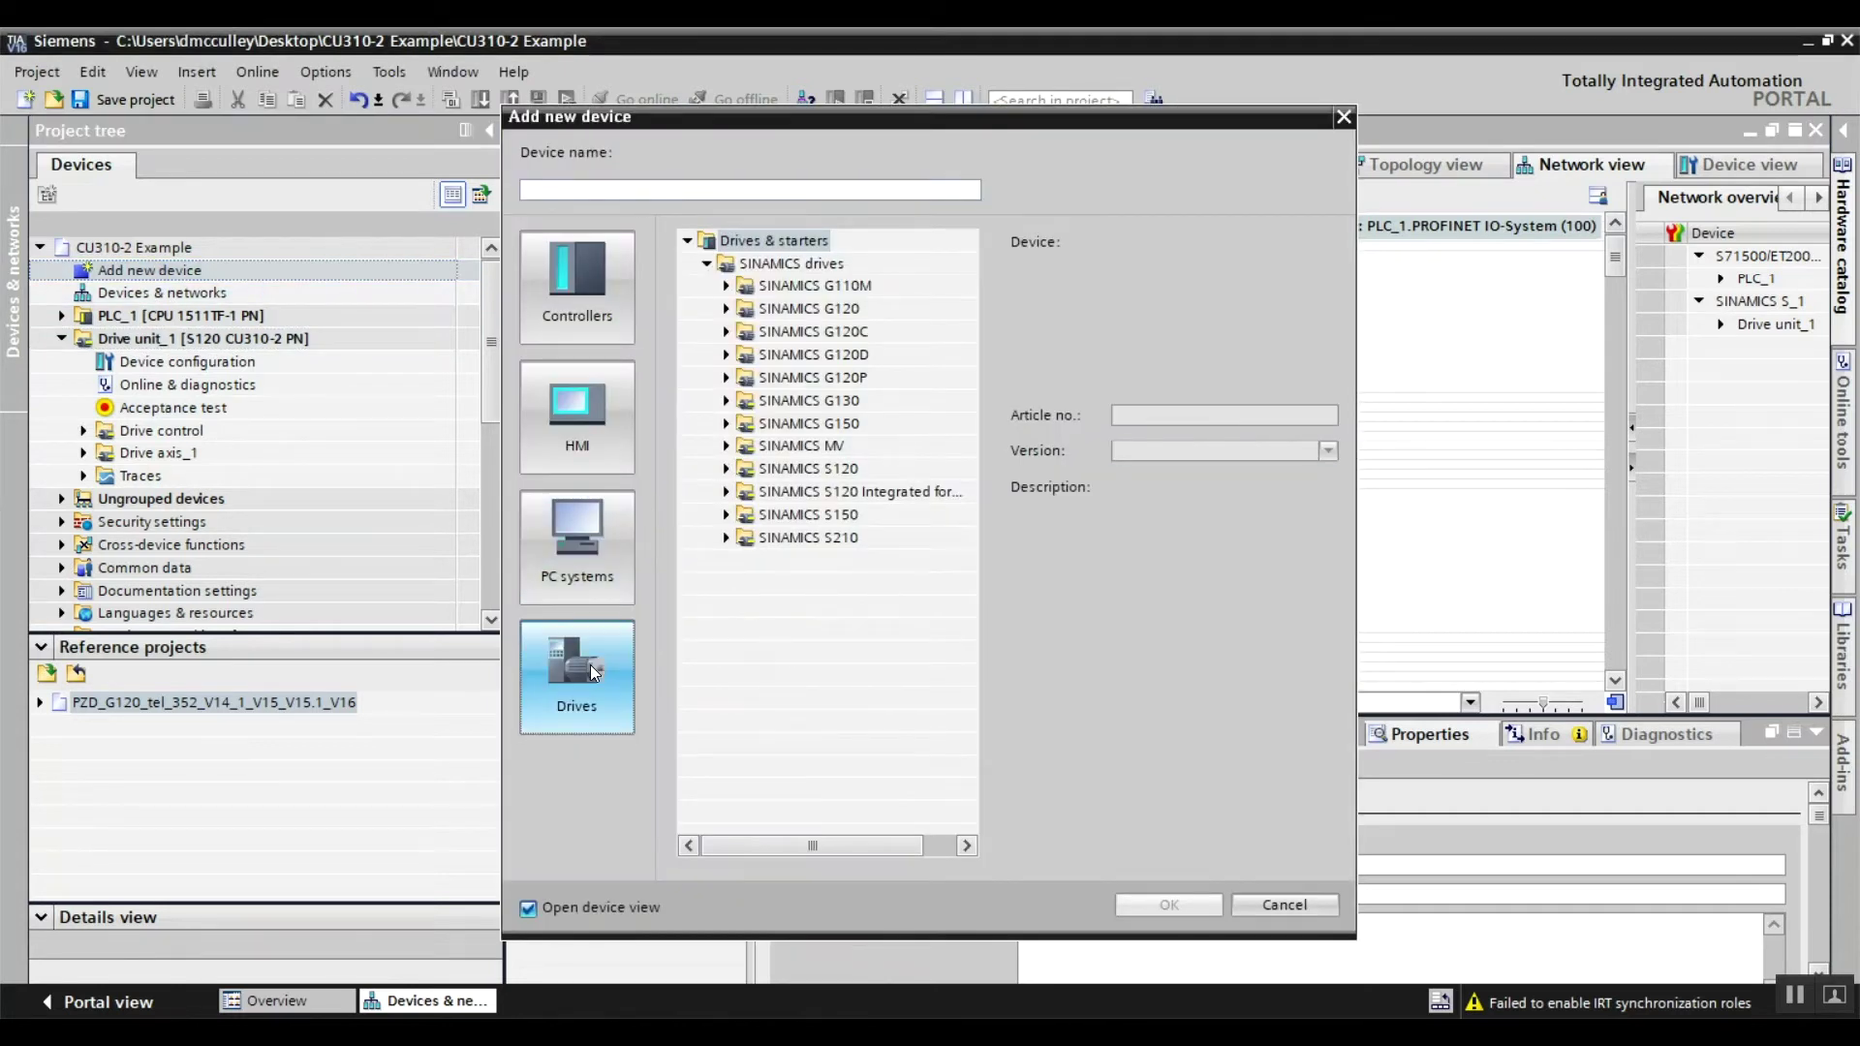
{"action": "left_click", "coordinate": [727, 469]}
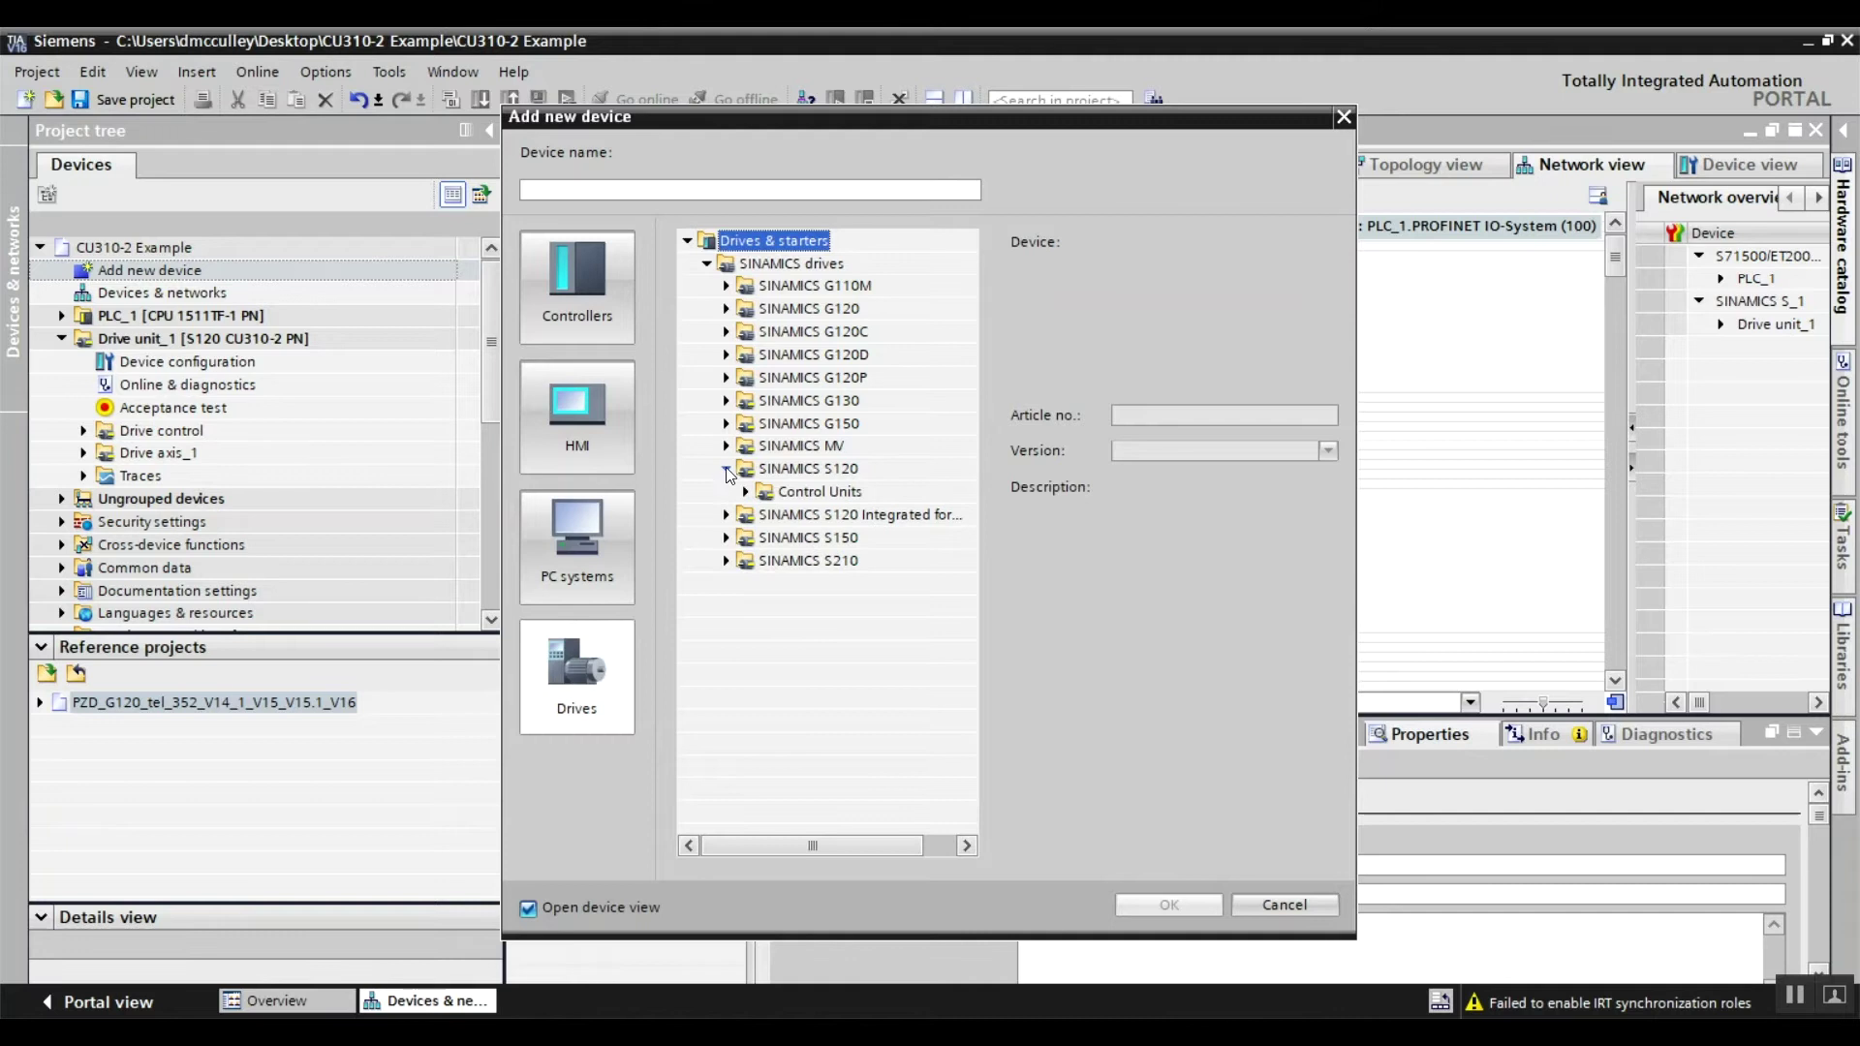
{"action": "left_click", "coordinate": [746, 492]}
{"action": "left_click", "coordinate": [839, 541]}
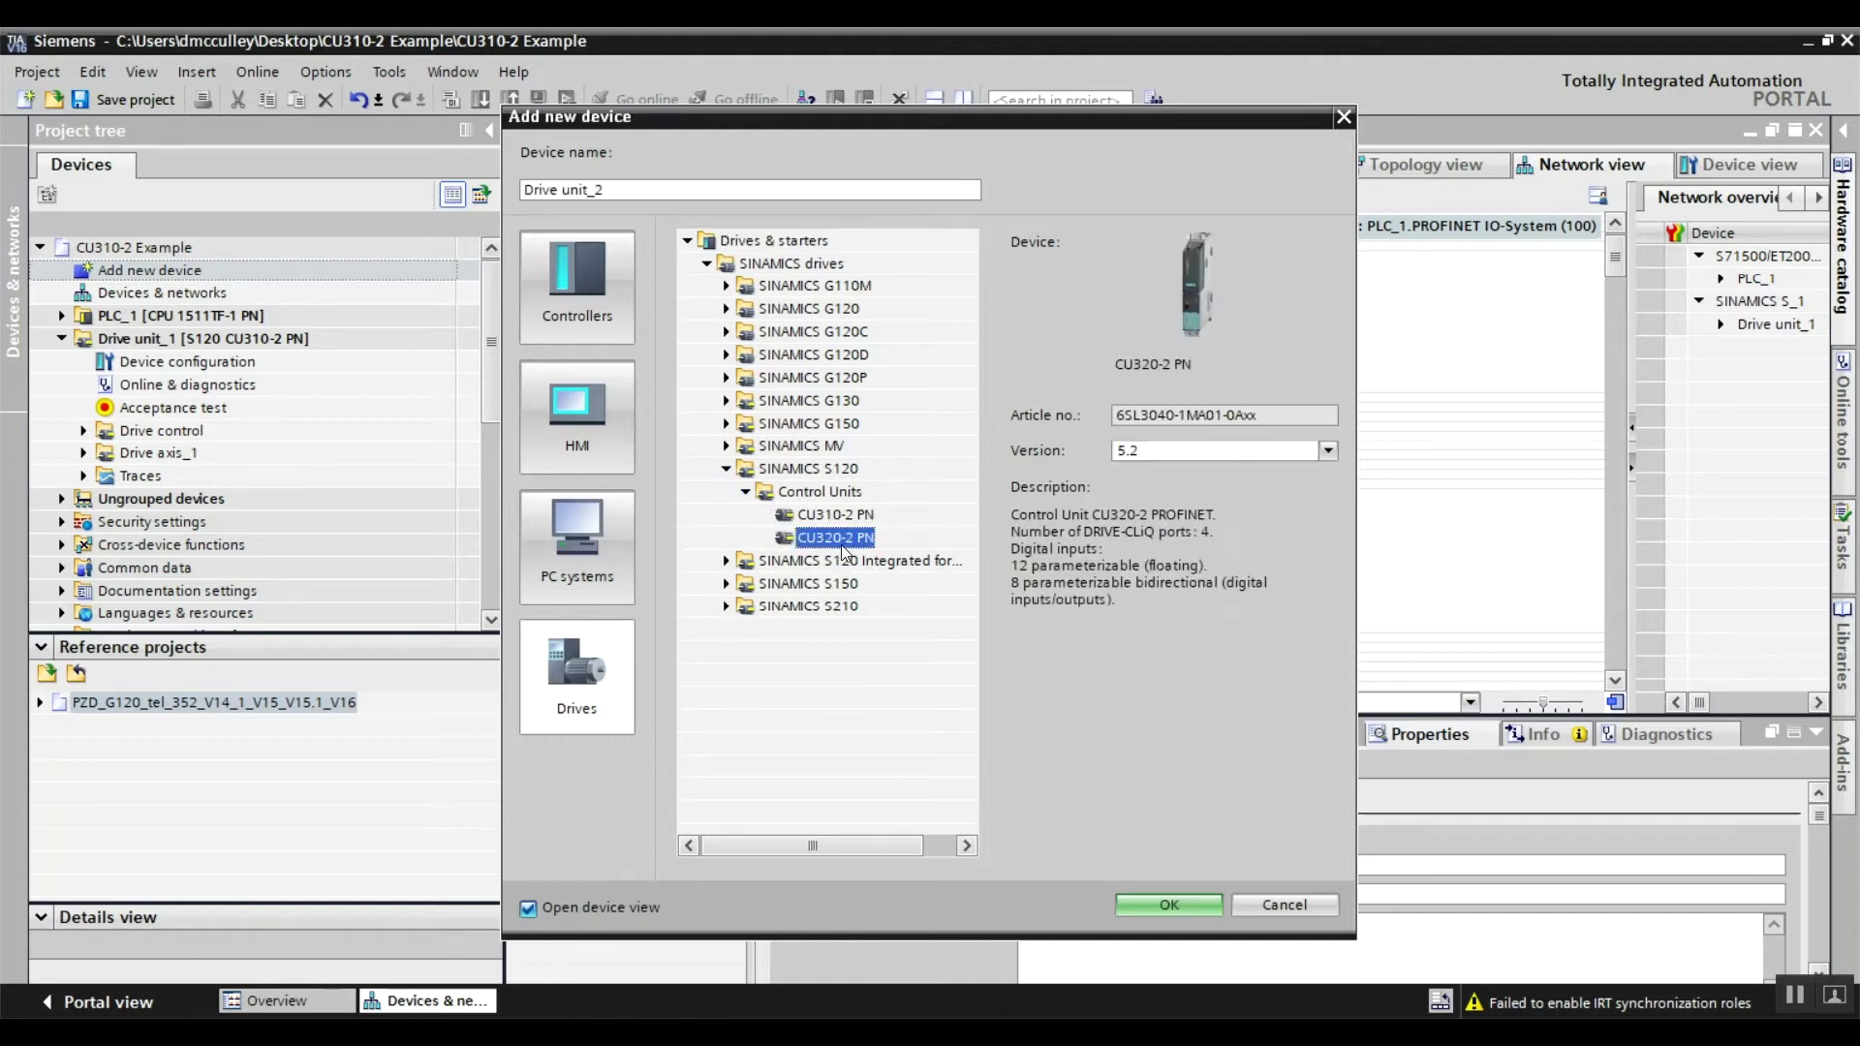
{"action": "left_click", "coordinate": [1189, 905]}
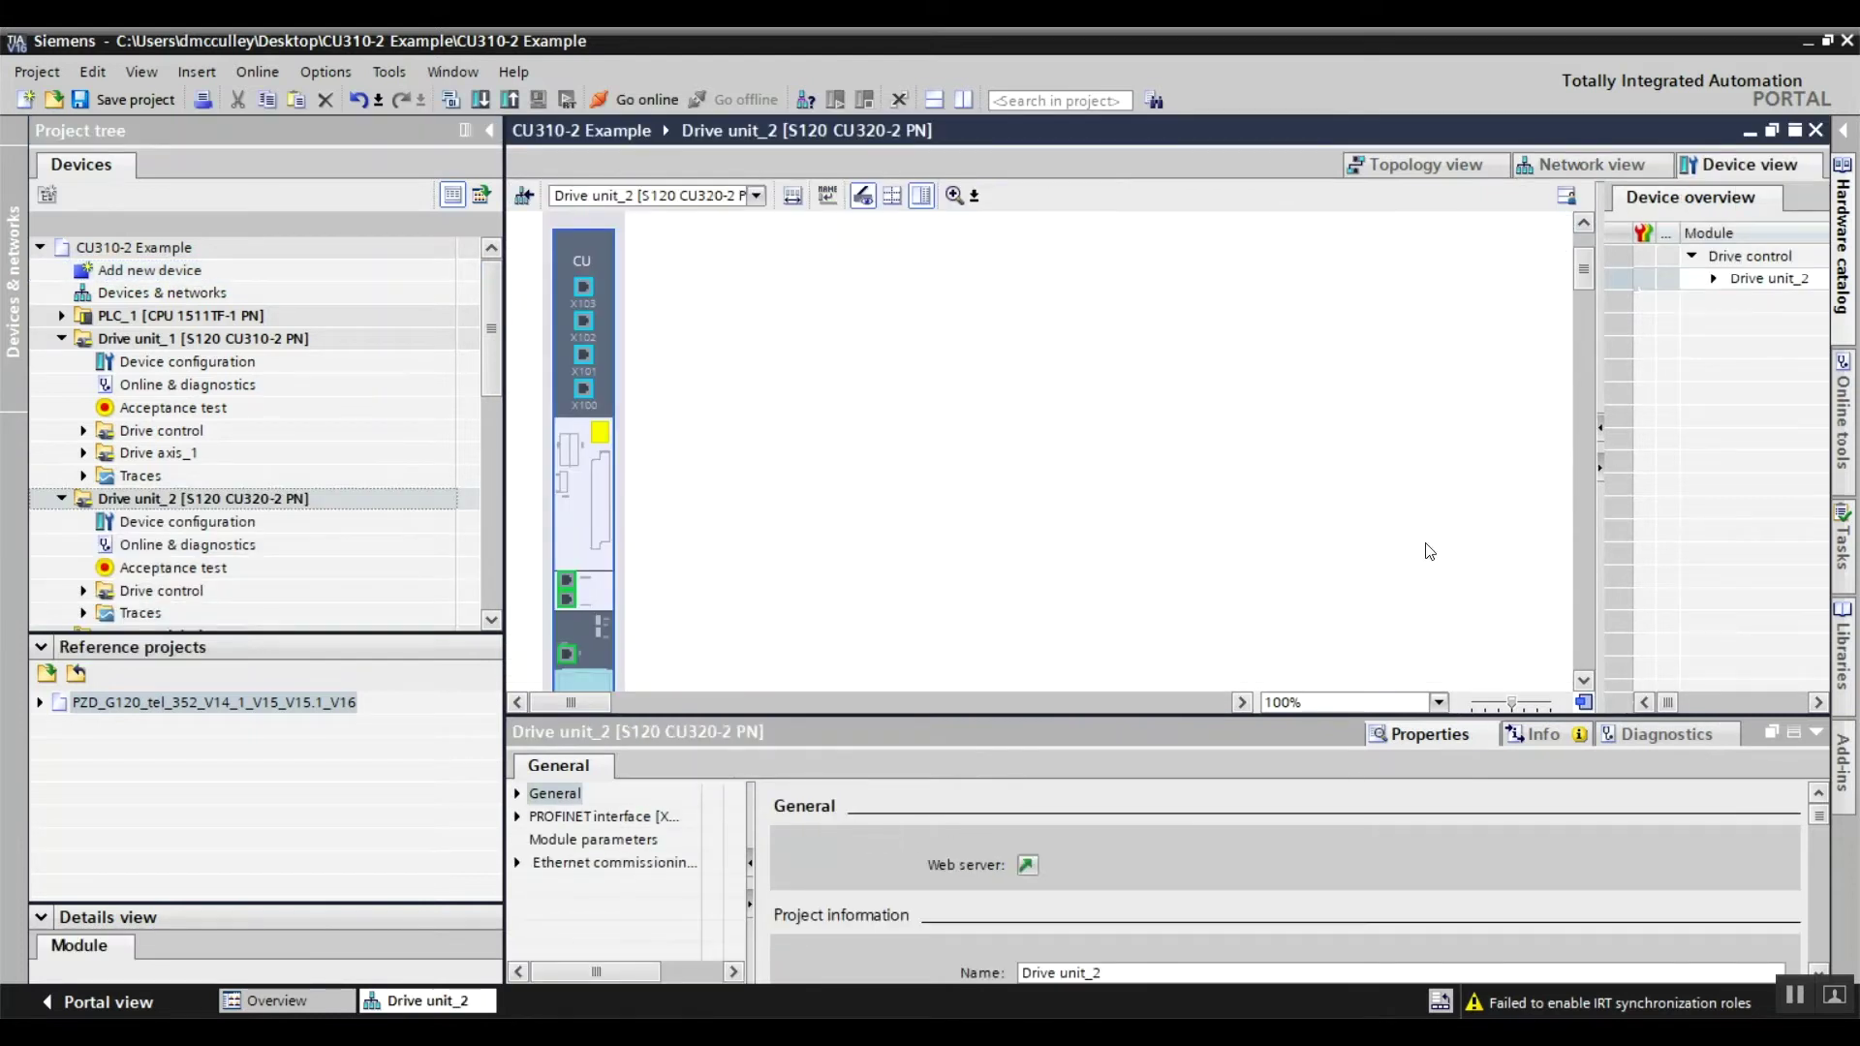
Add two PM240-2 power modules to Drive unit_2 as Drive axis_1 and Drive axis_2.
{"action": "left_click", "coordinate": [1600, 353]}
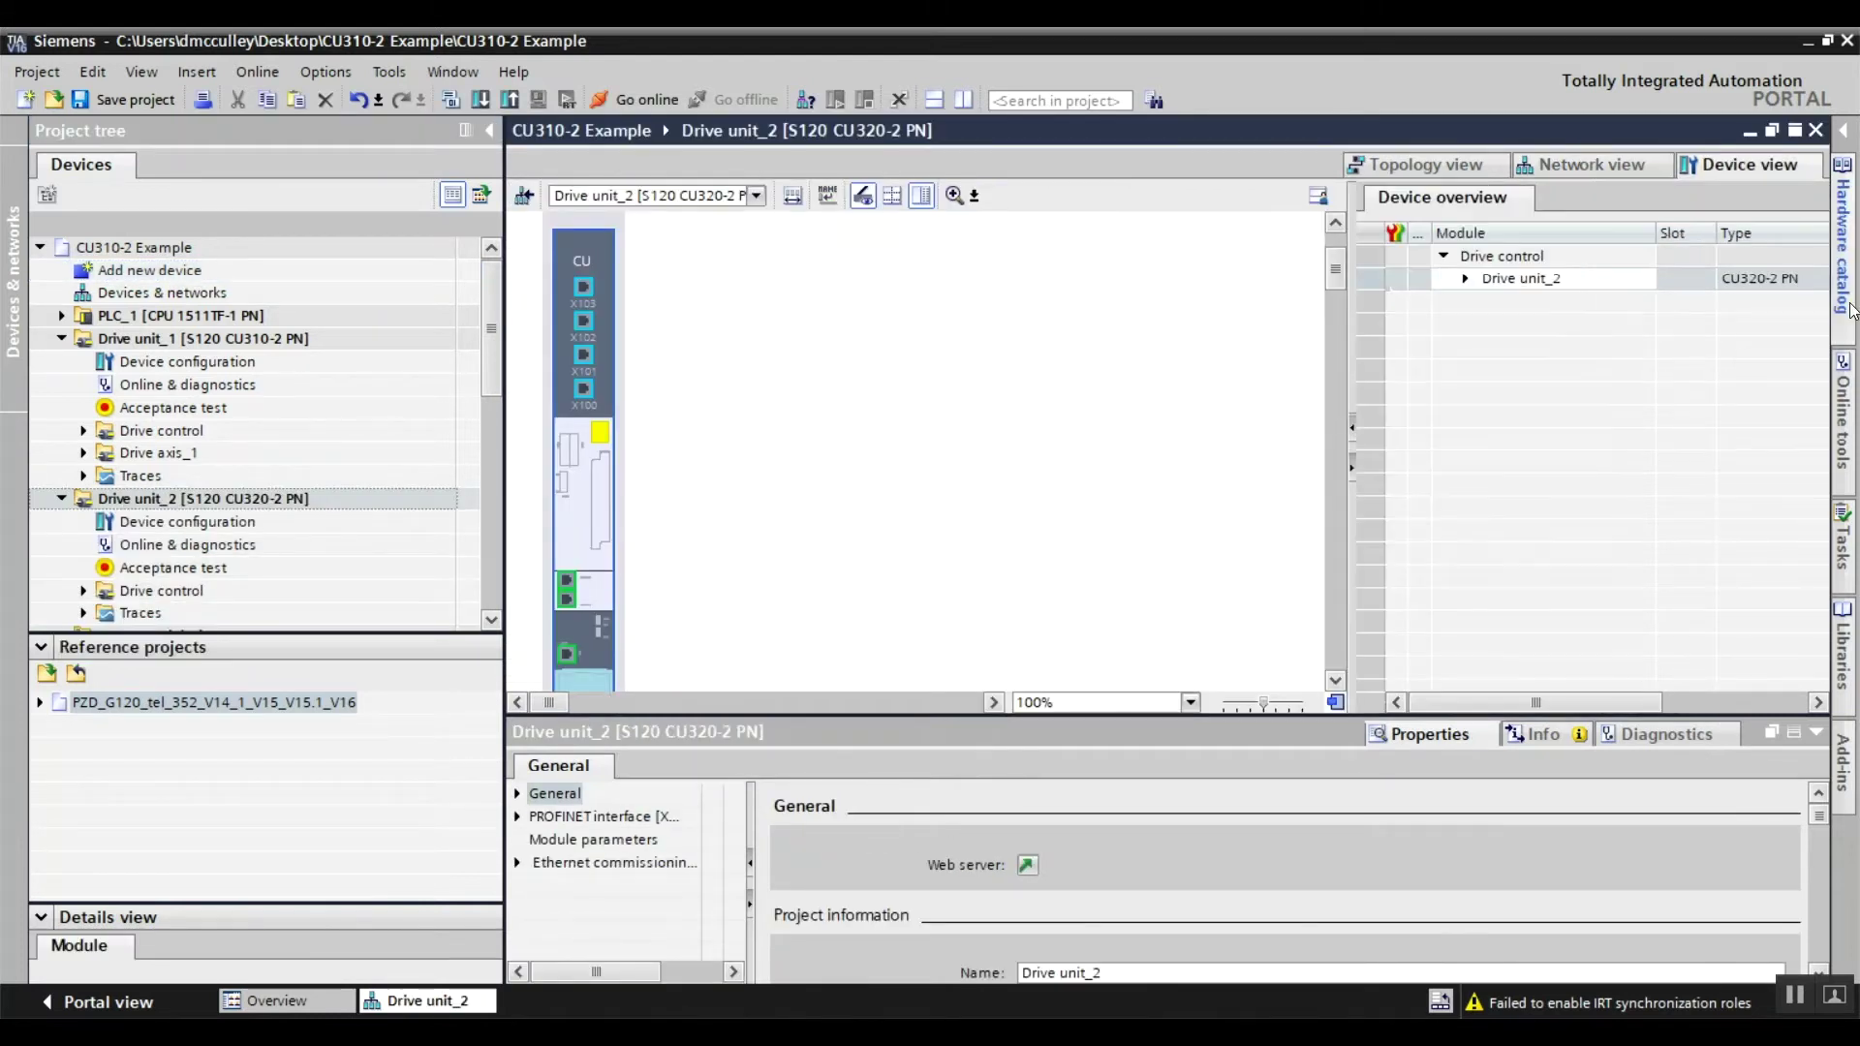
{"action": "left_click", "coordinate": [1843, 242]}
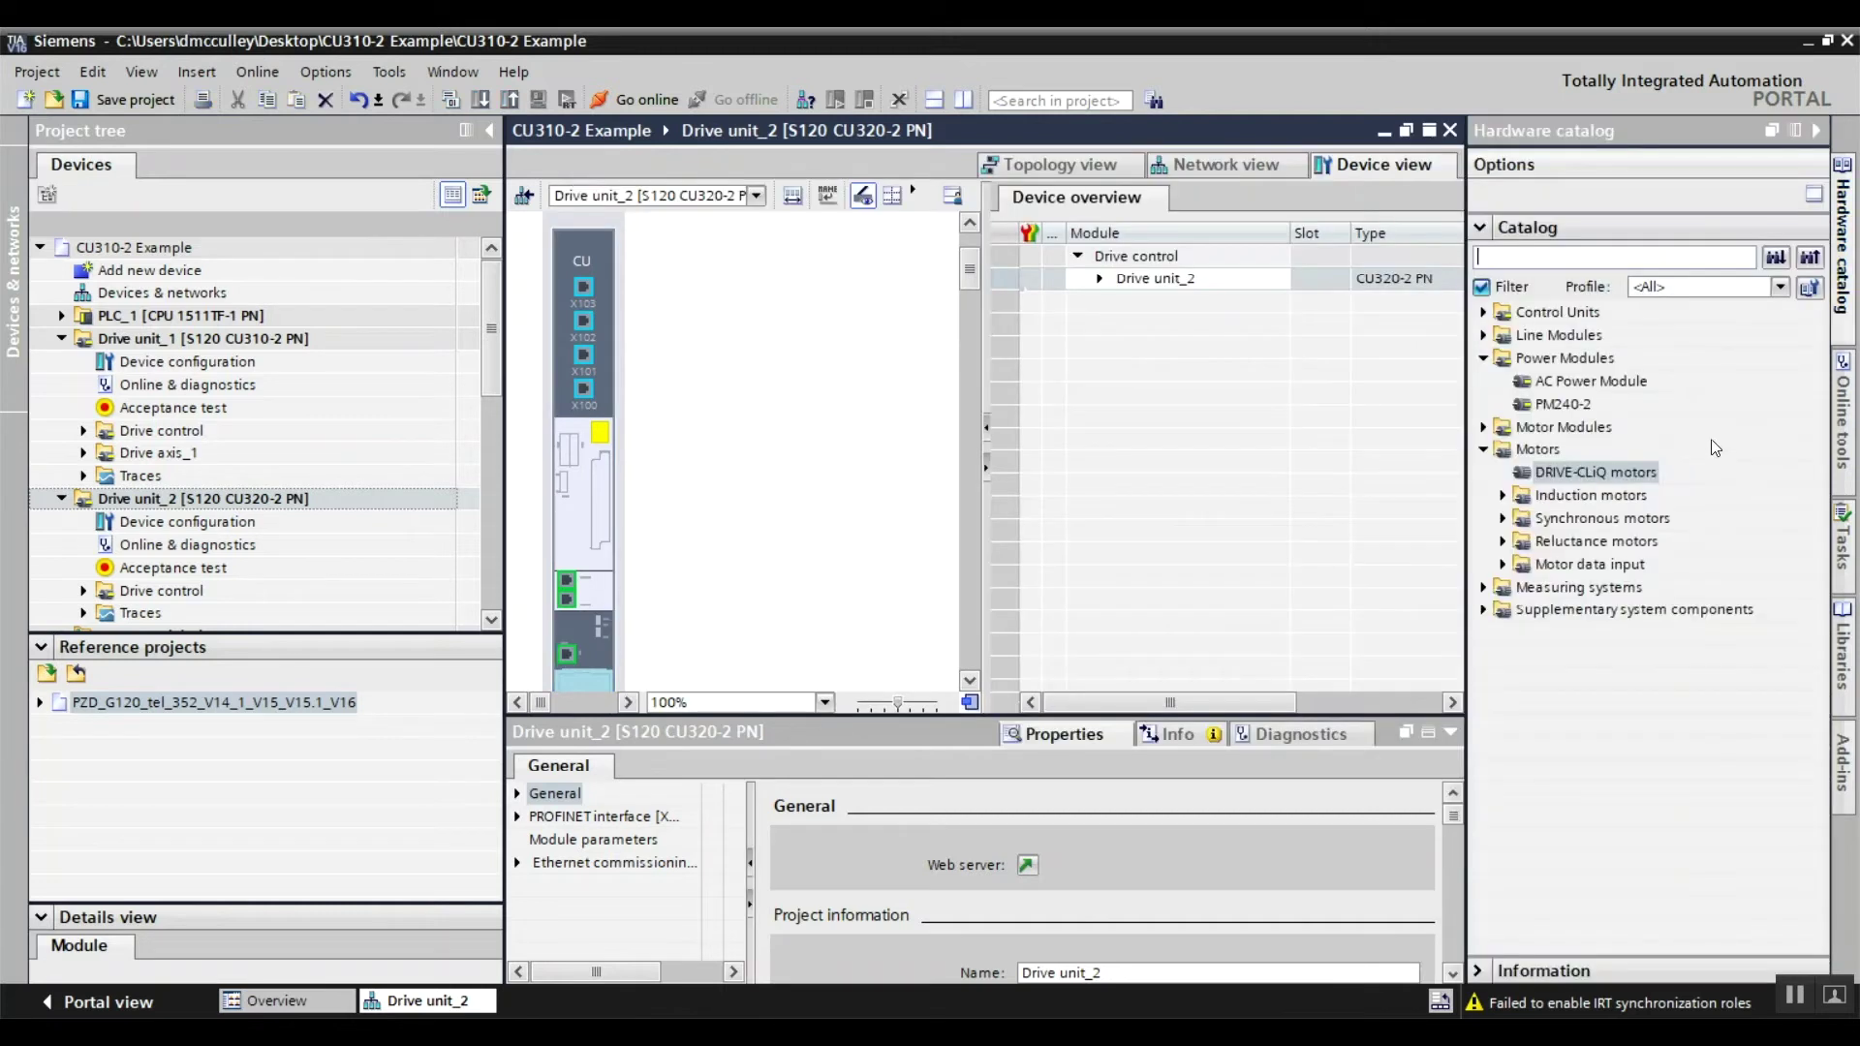
{"action": "left_click", "coordinate": [1577, 405]}
{"action": "left_click_drag", "start_coordinate": [1572, 407], "coordinate": [739, 446]}
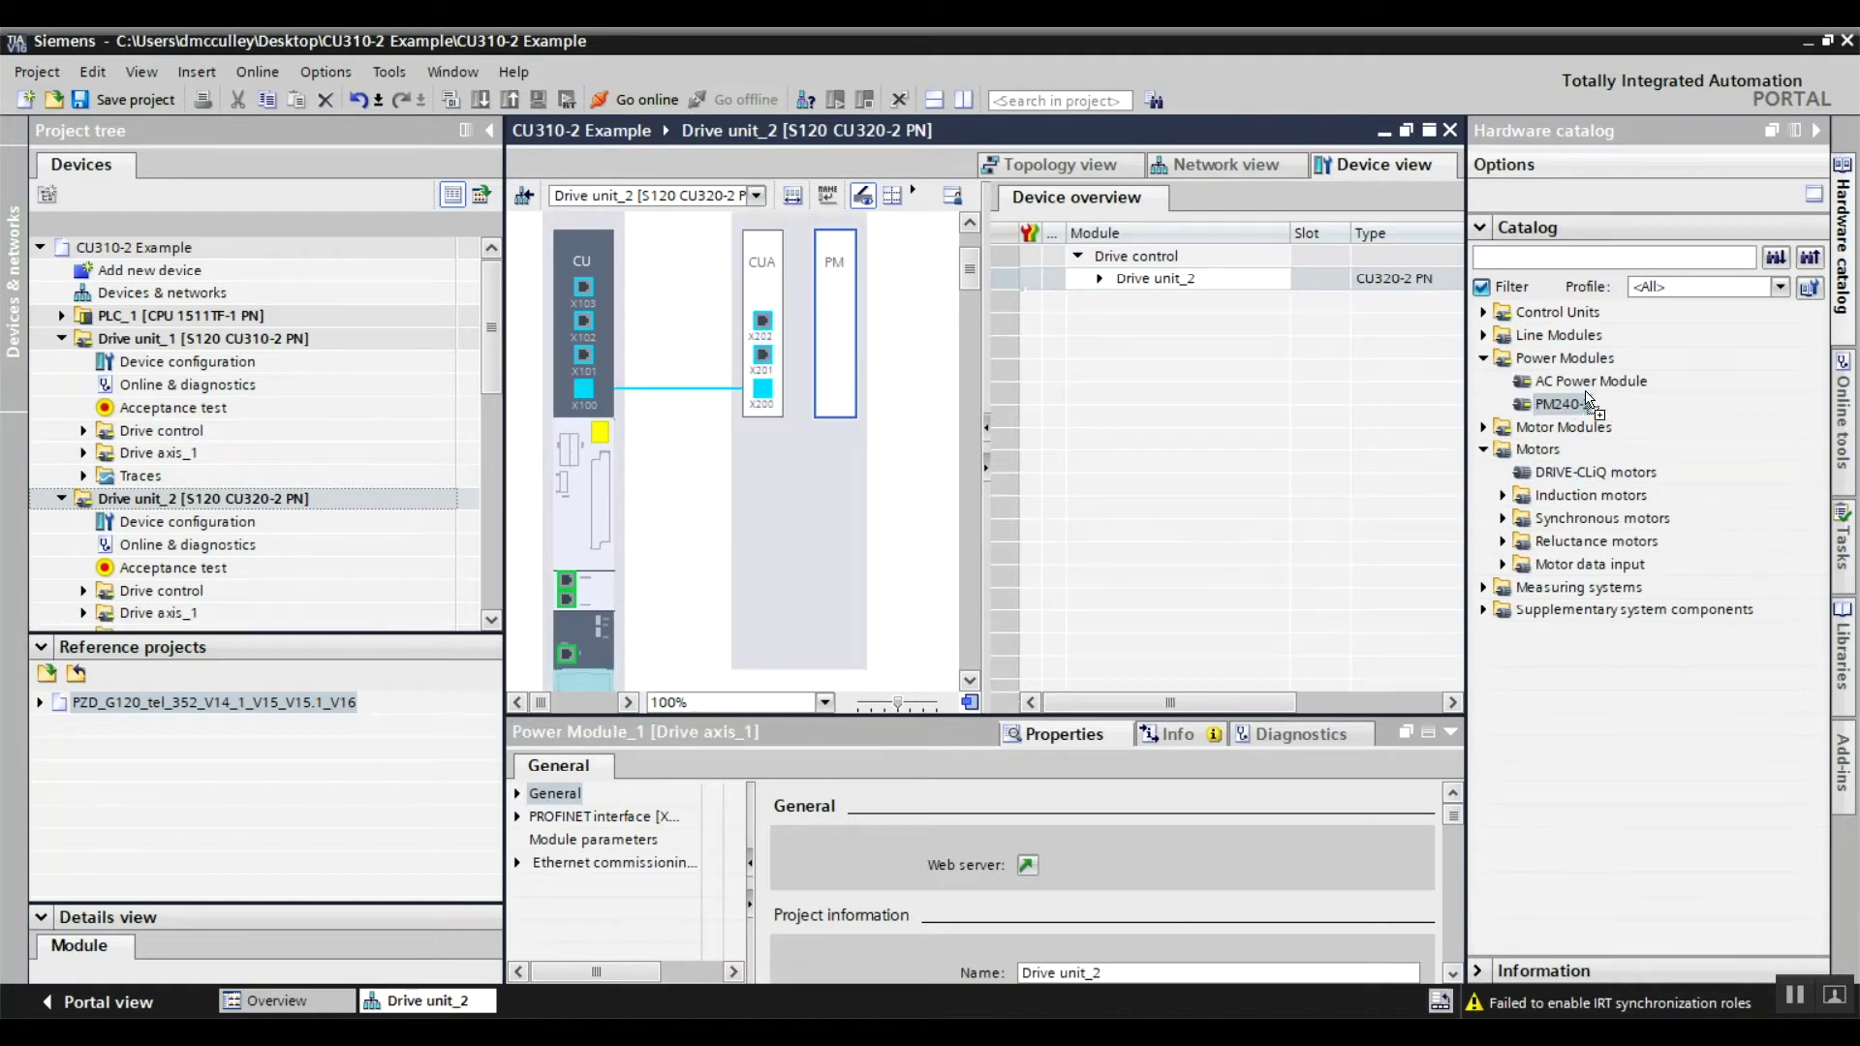
{"action": "left_click_drag", "start_coordinate": [1571, 403], "coordinate": [1034, 551]}
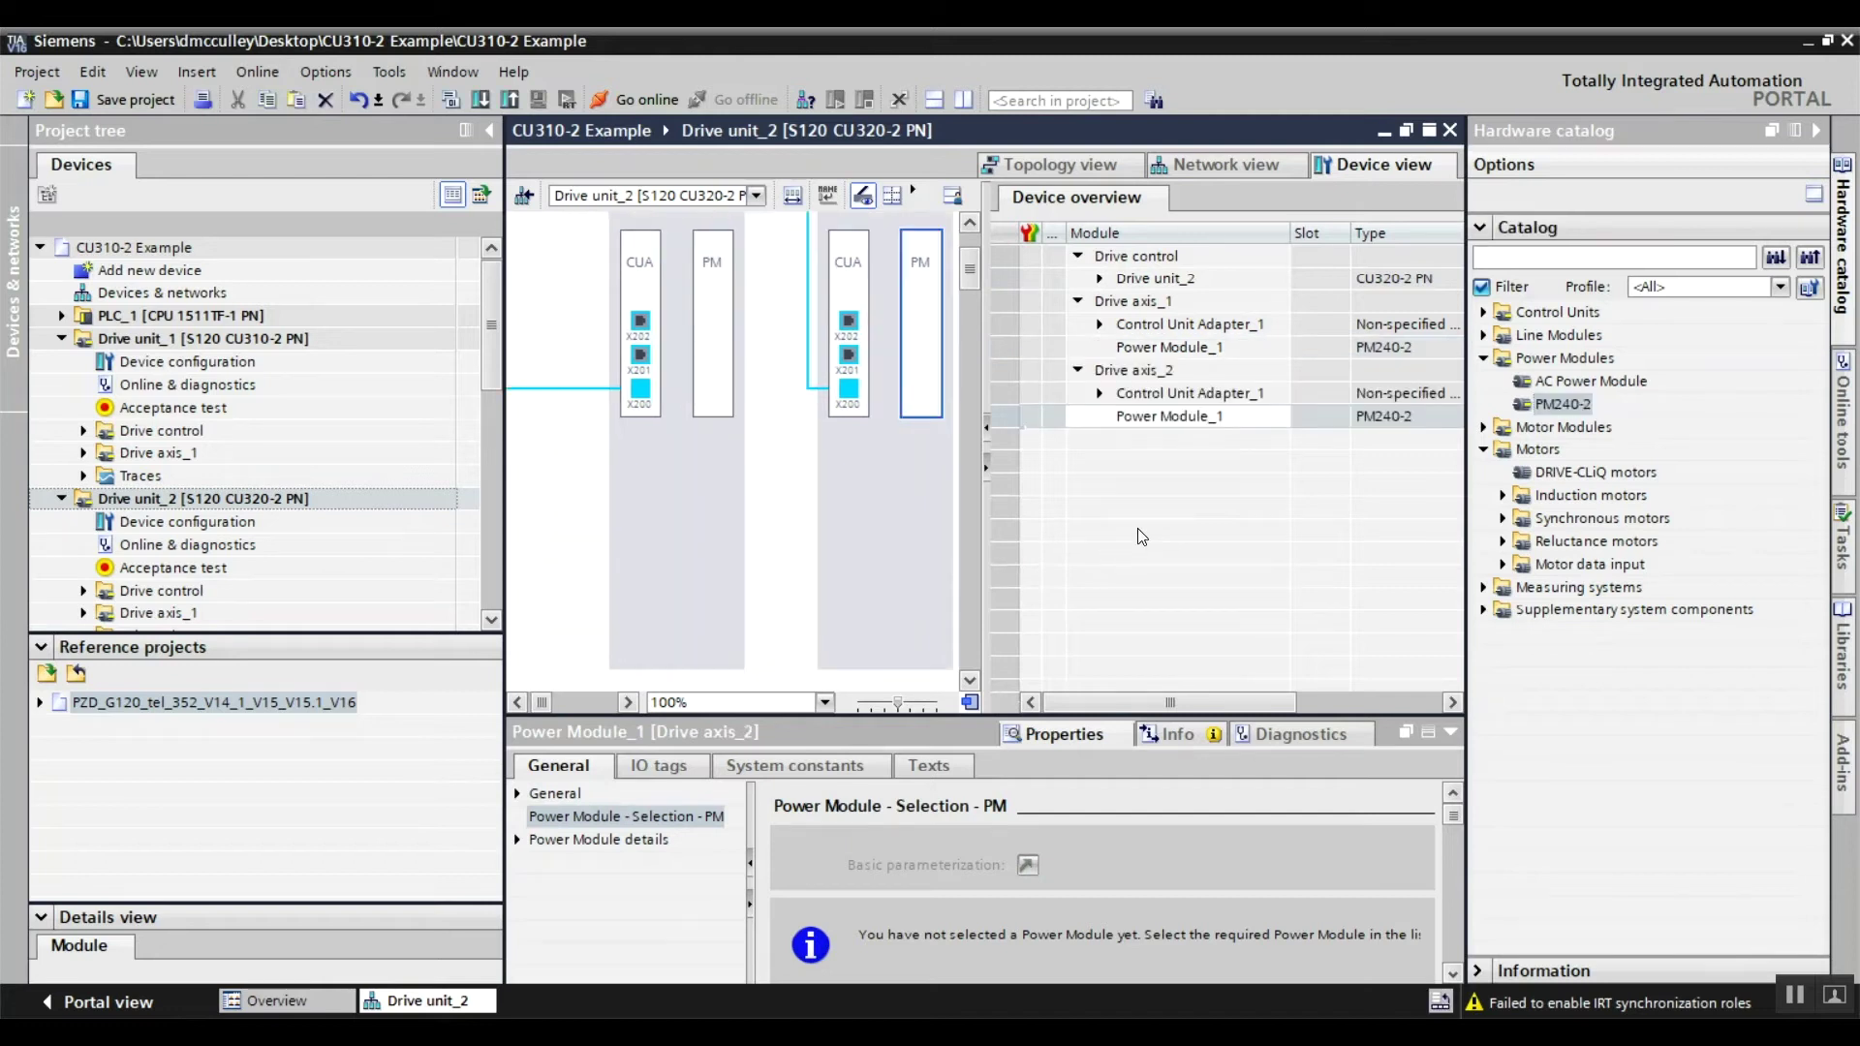
Attach a DRIVE-CLiQ motor to each of Drive axis_1 and Drive axis_2.
{"action": "left_click", "coordinate": [1570, 473]}
{"action": "left_click_drag", "start_coordinate": [1612, 474], "coordinate": [707, 541]}
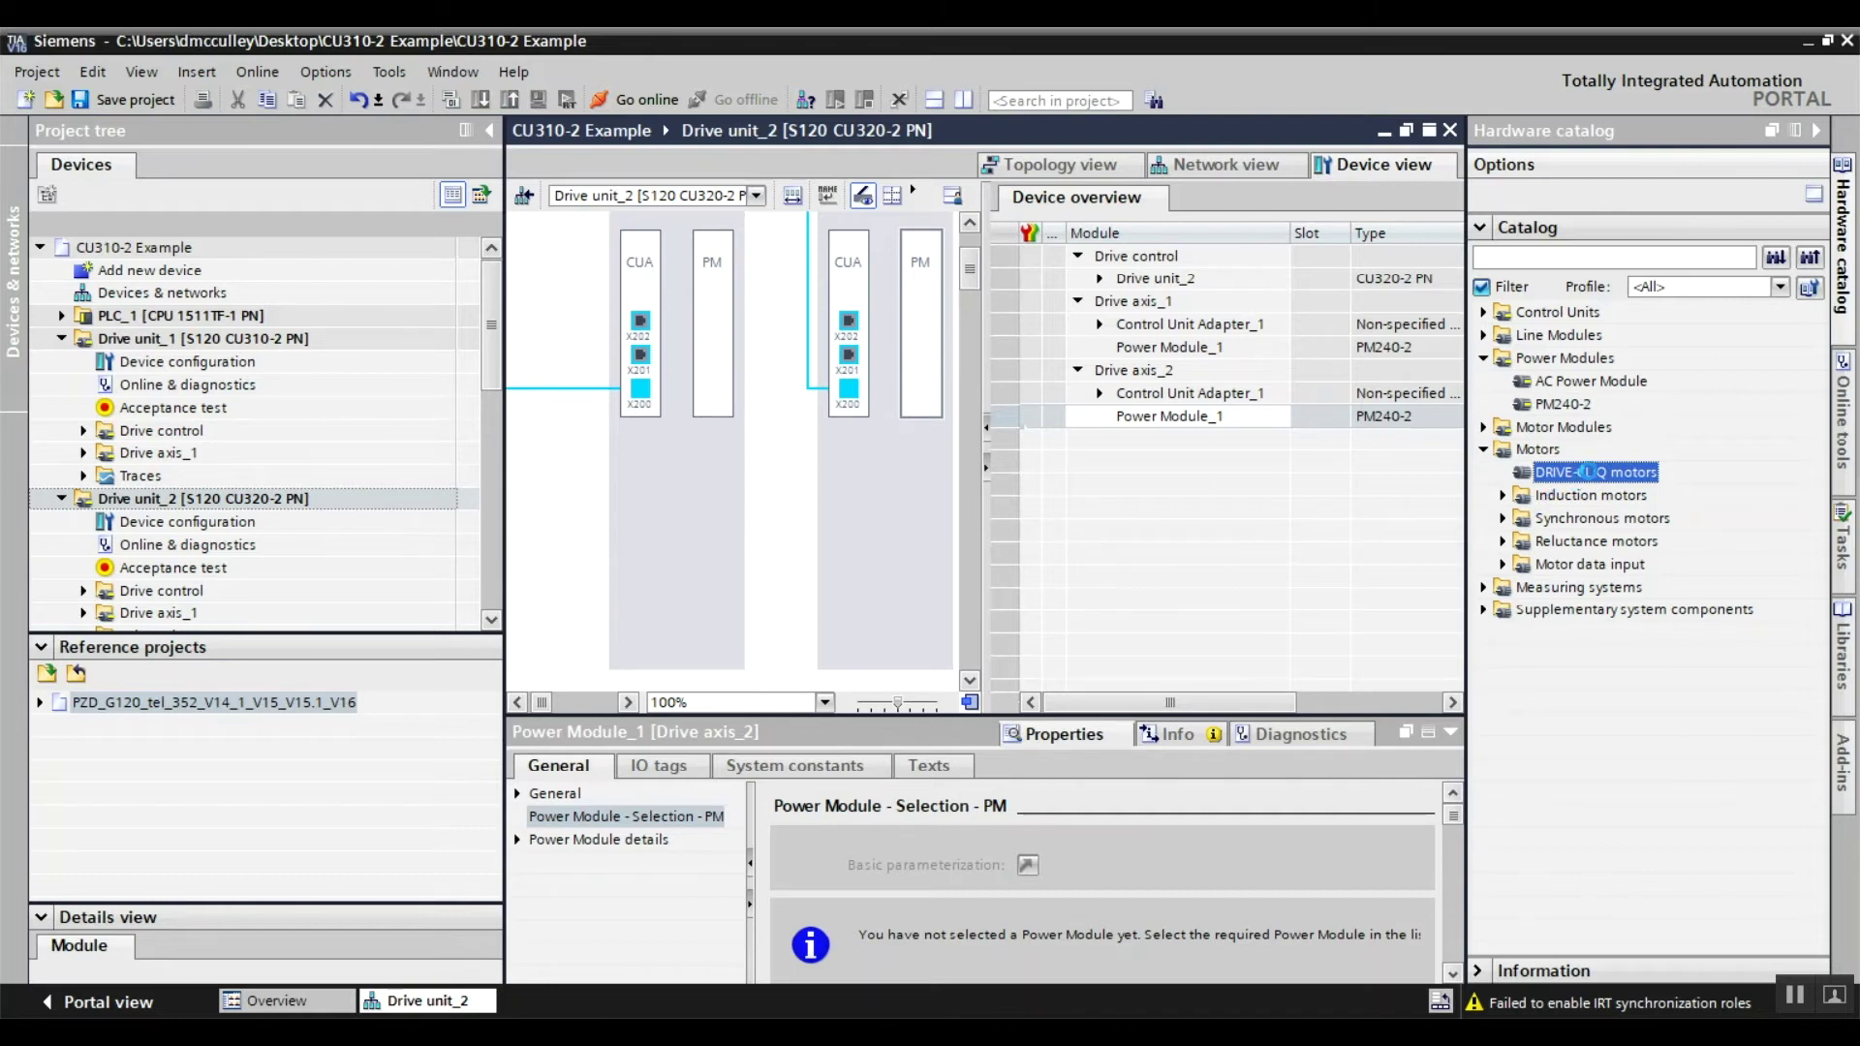
{"action": "left_click_drag", "start_coordinate": [1588, 471], "coordinate": [860, 533]}
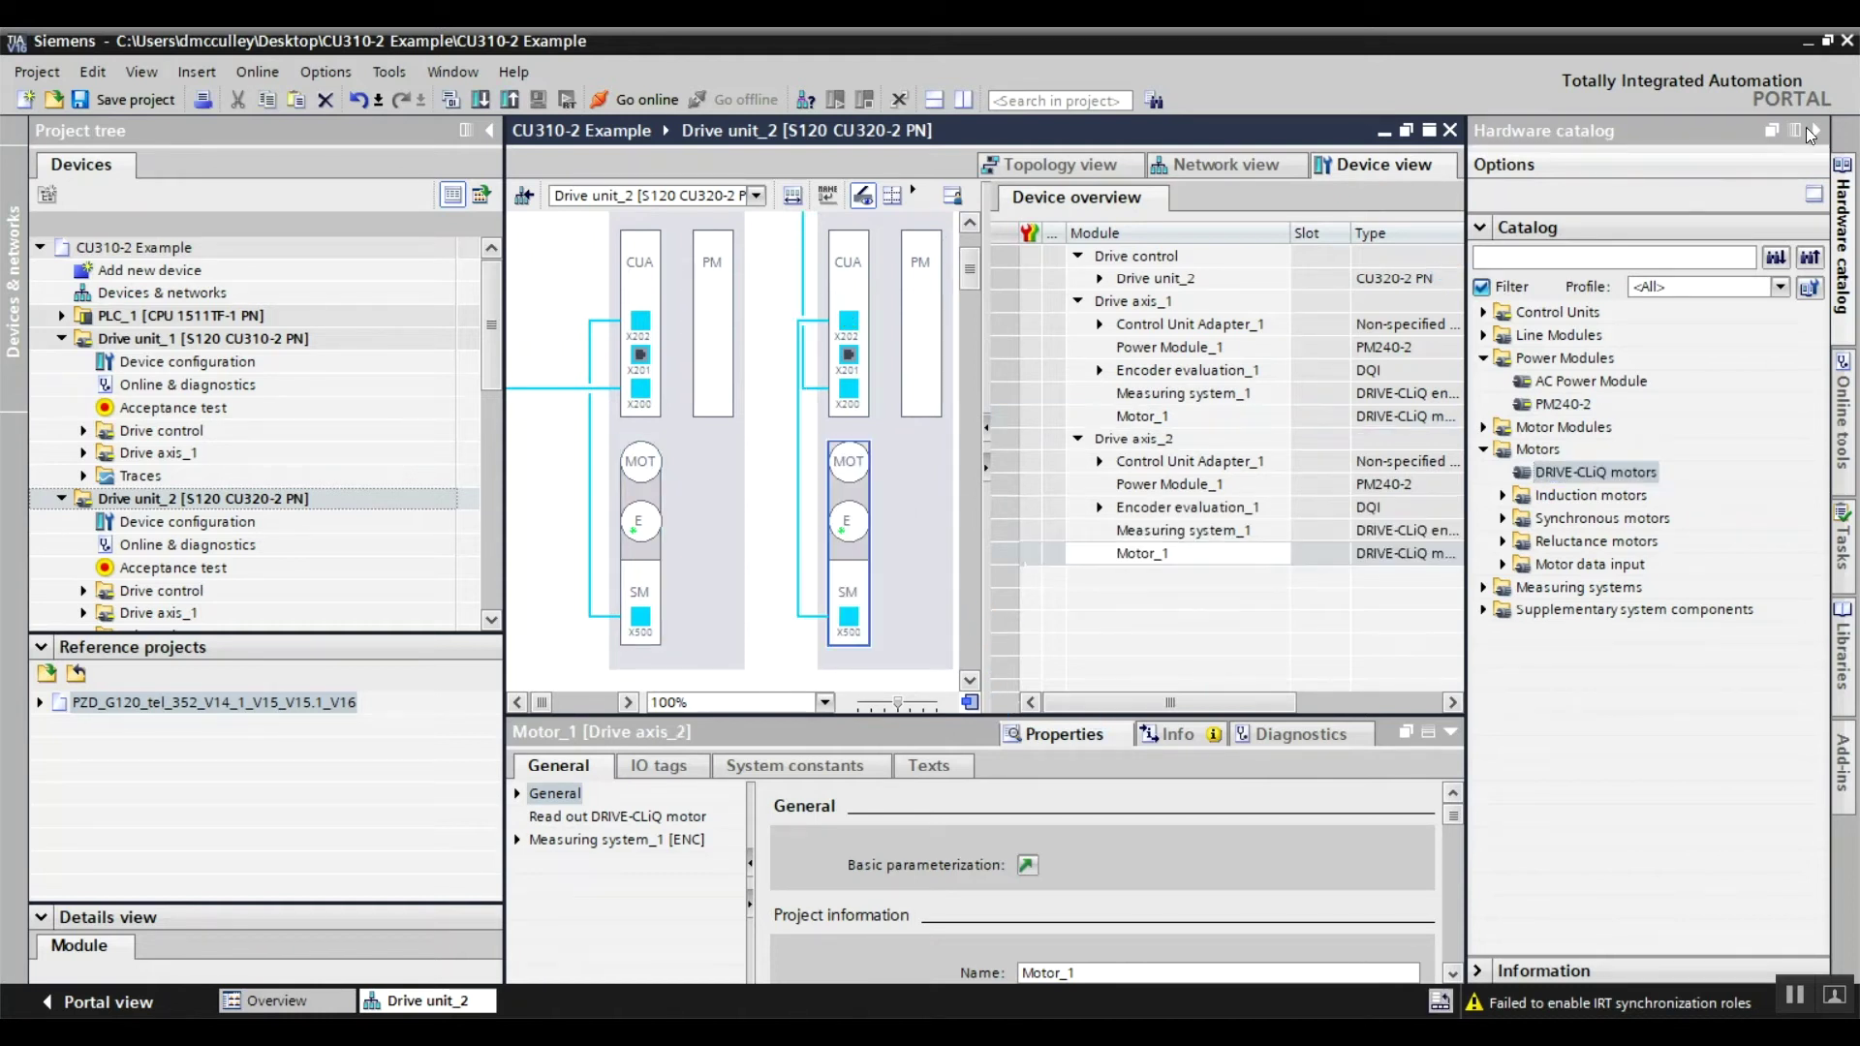
{"action": "left_click", "coordinate": [1817, 129]}
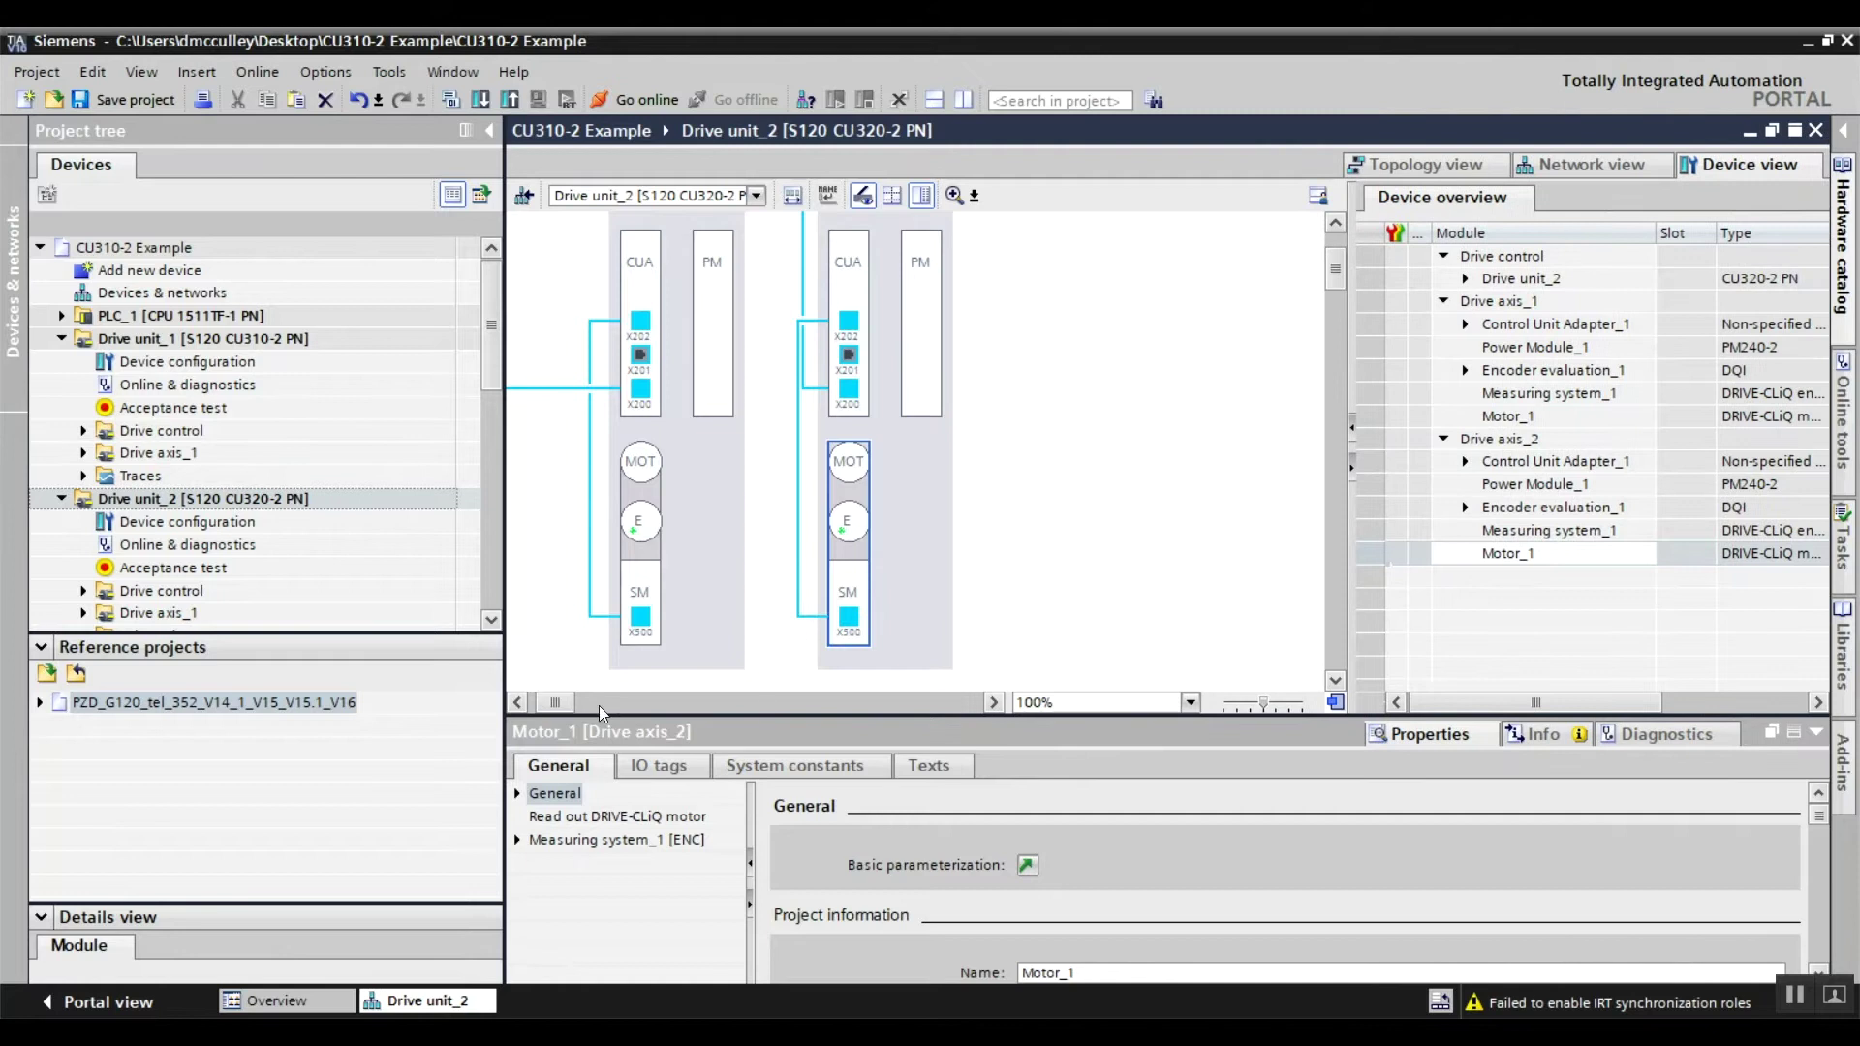
Choose CUA31 as the Control Unit Adapter for Drive axis_1 and Drive axis_2.
{"action": "left_click", "coordinate": [519, 703]}
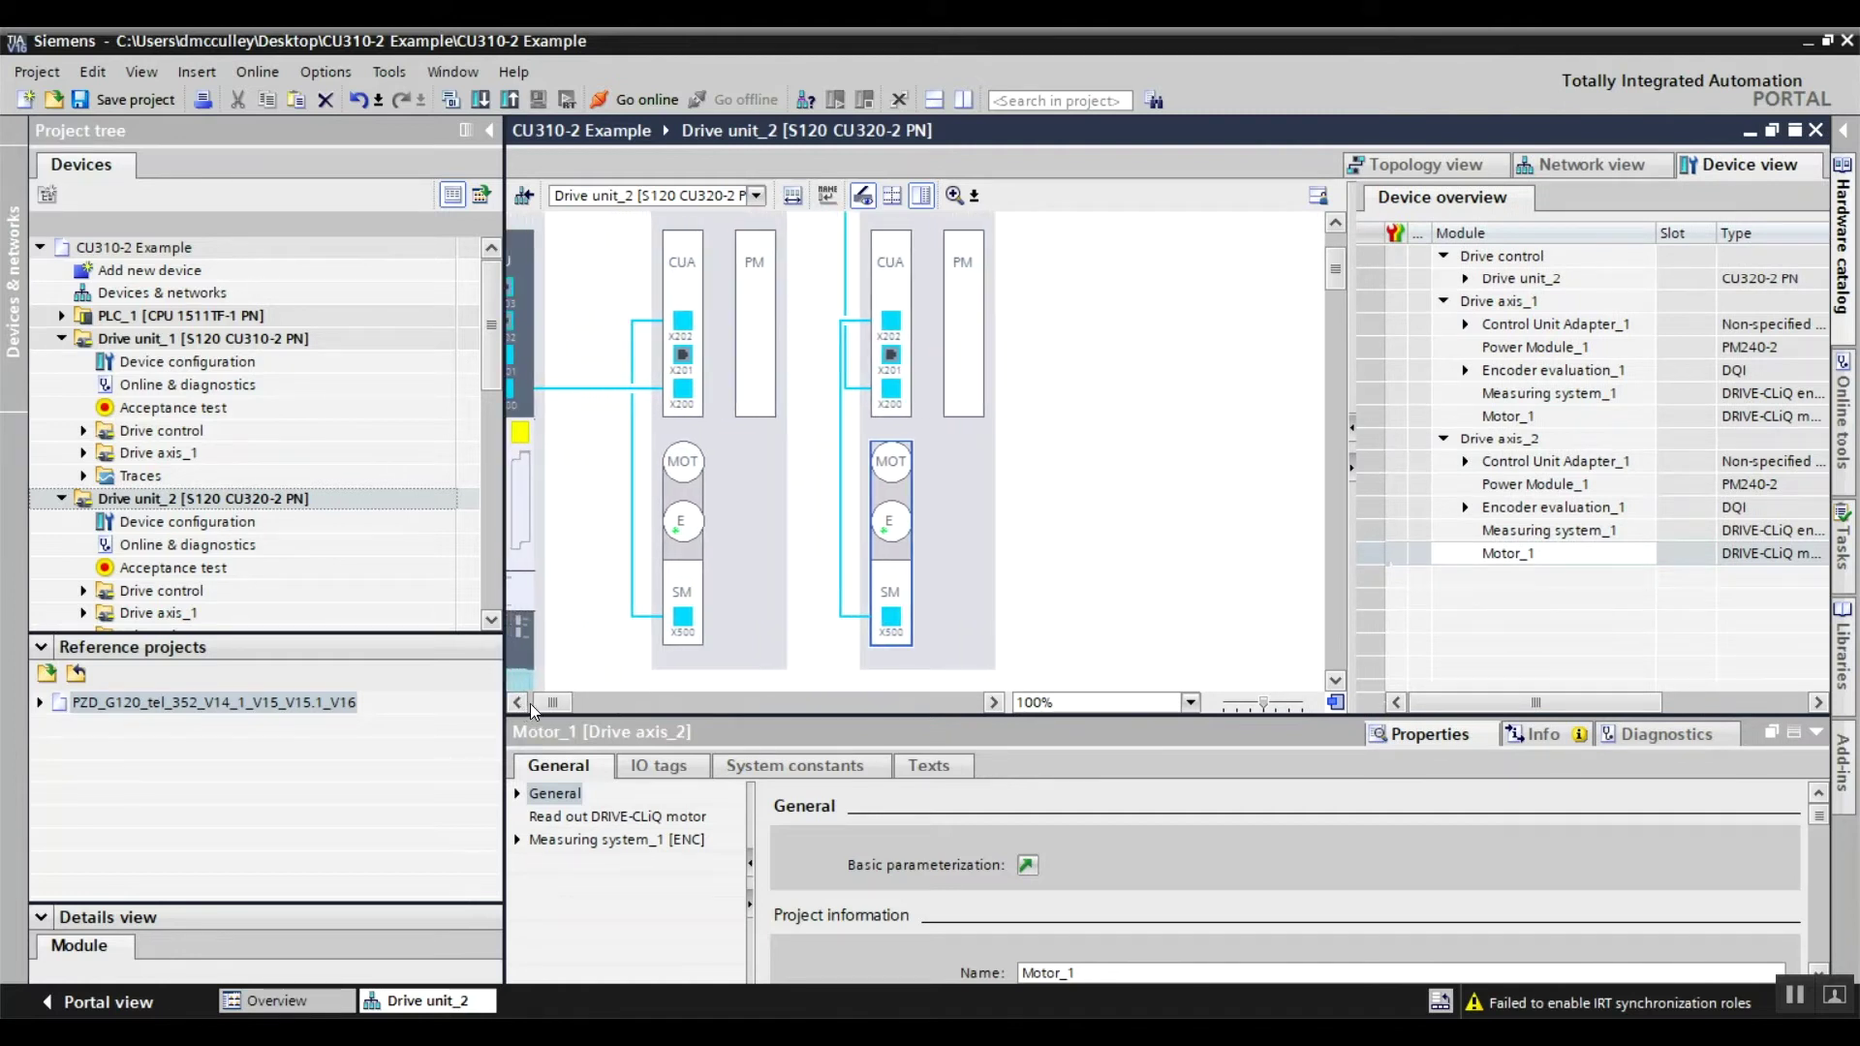
{"action": "left_click", "coordinate": [762, 378]}
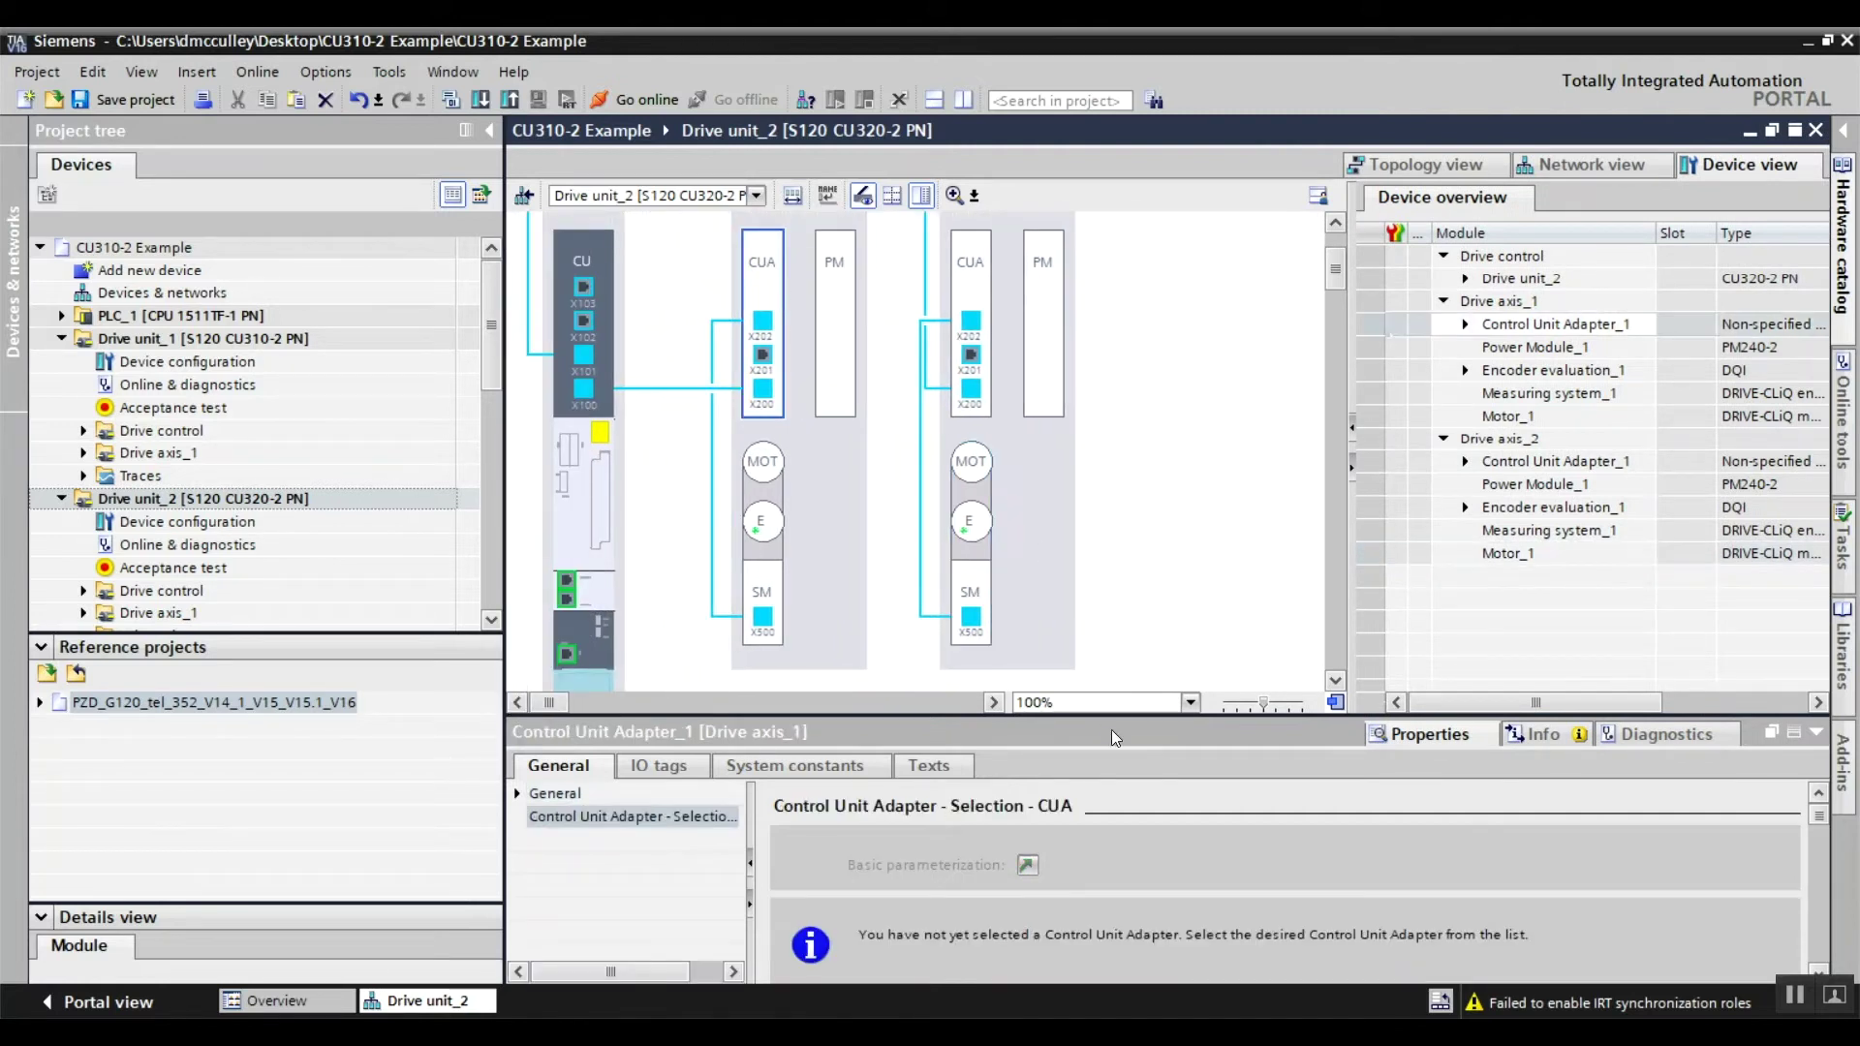
{"action": "left_click_drag", "start_coordinate": [1114, 717], "coordinate": [1112, 554]}
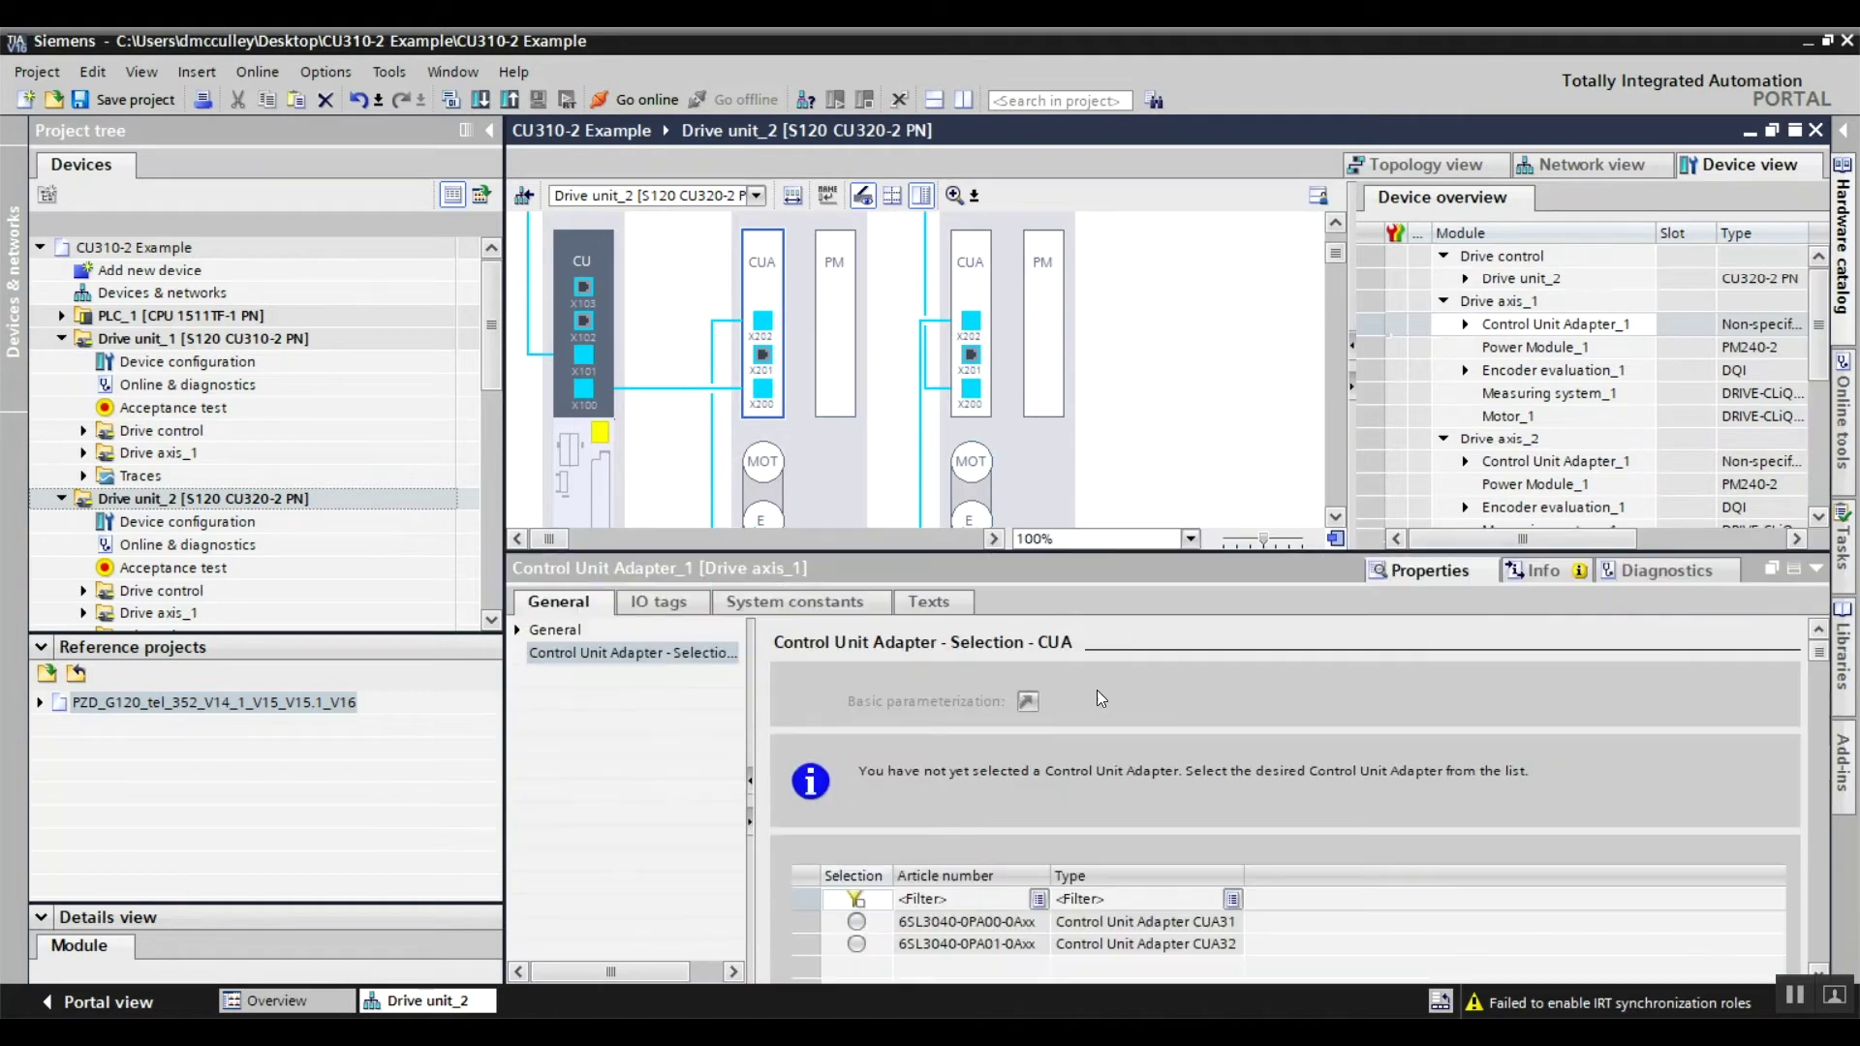
{"action": "left_click", "coordinate": [856, 921]}
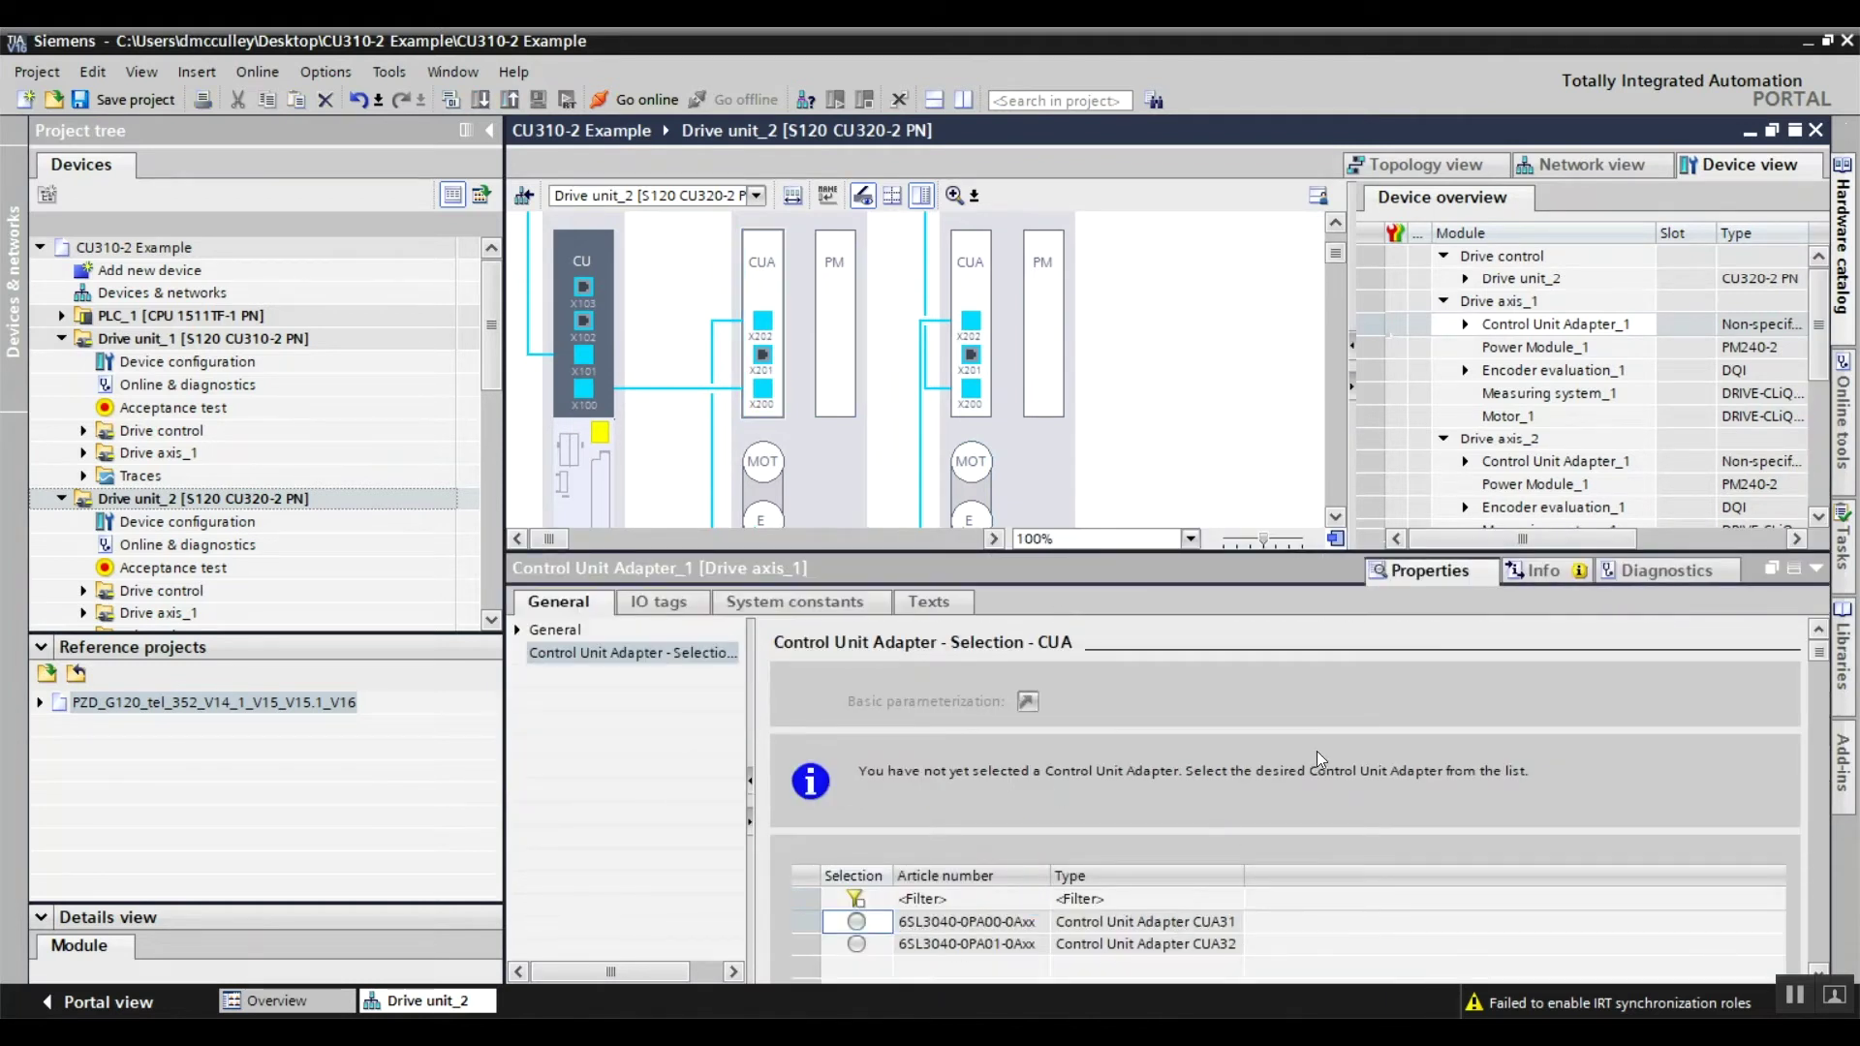
{"action": "left_click", "coordinate": [969, 320]}
{"action": "left_click", "coordinate": [856, 921]}
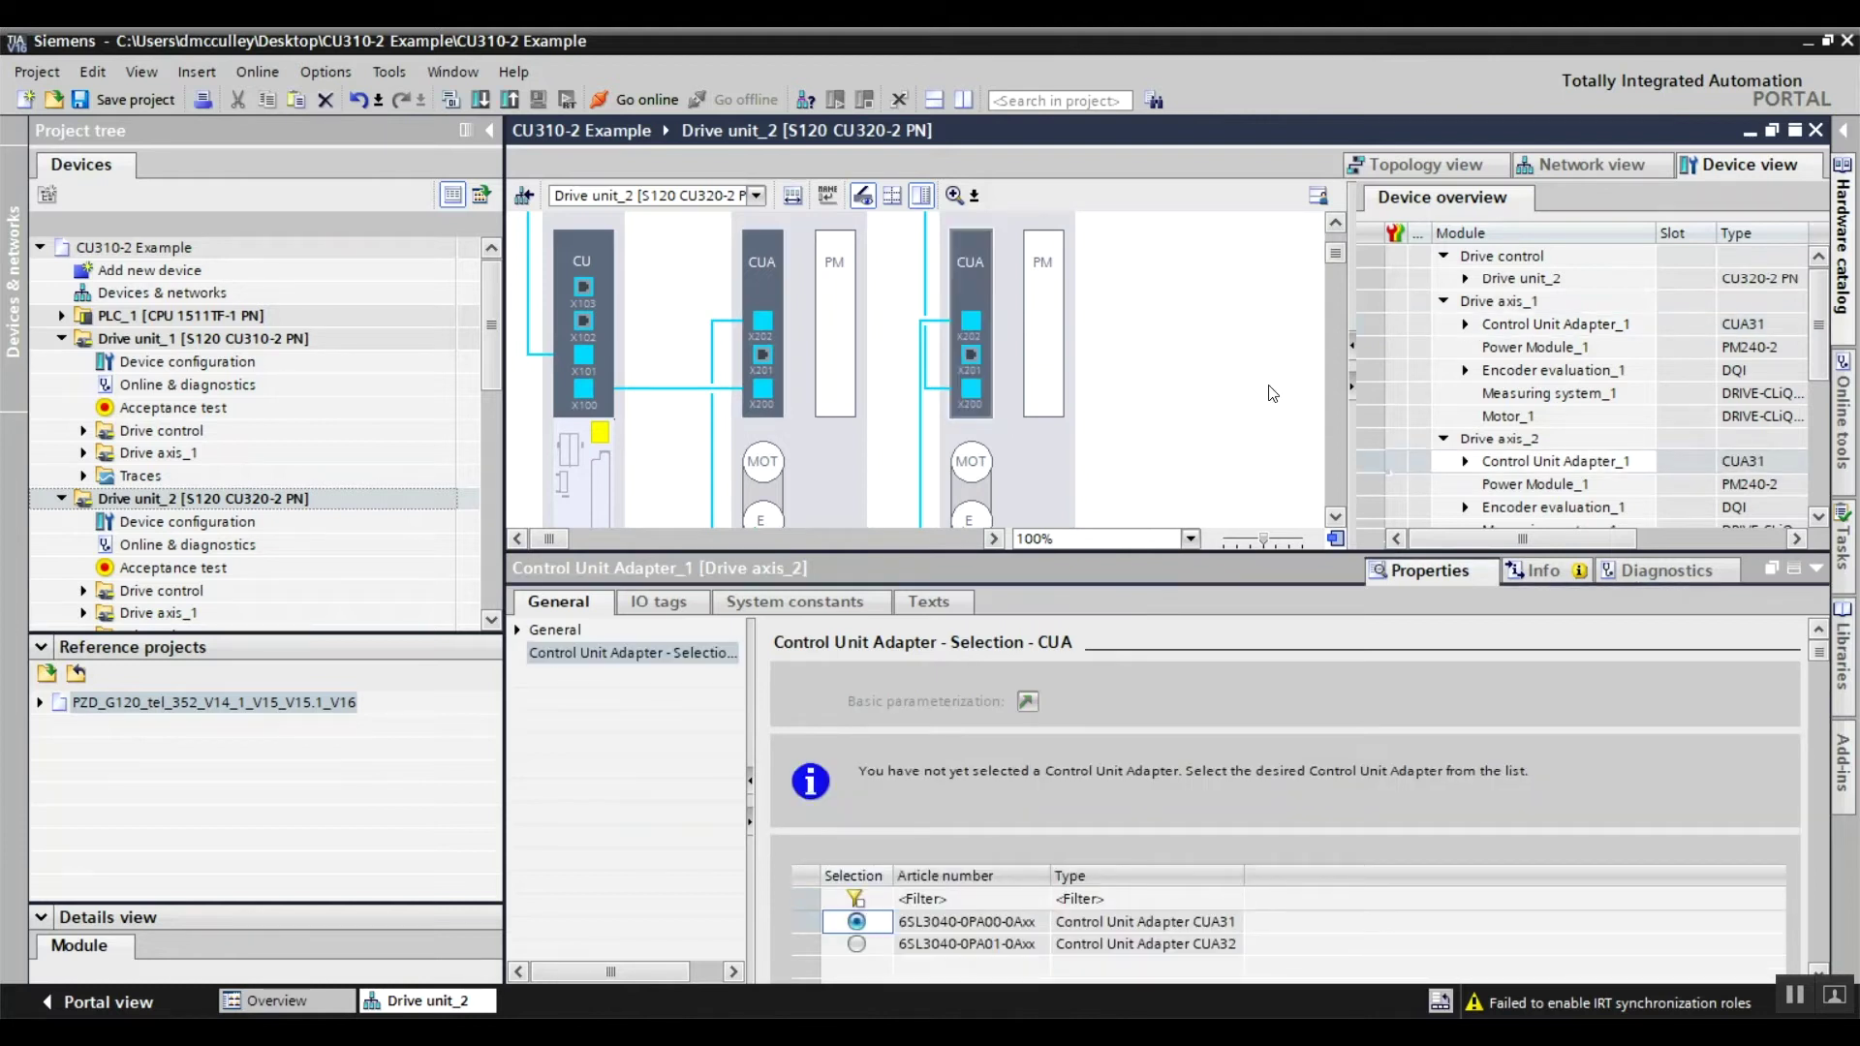
{"action": "left_click", "coordinate": [861, 345]}
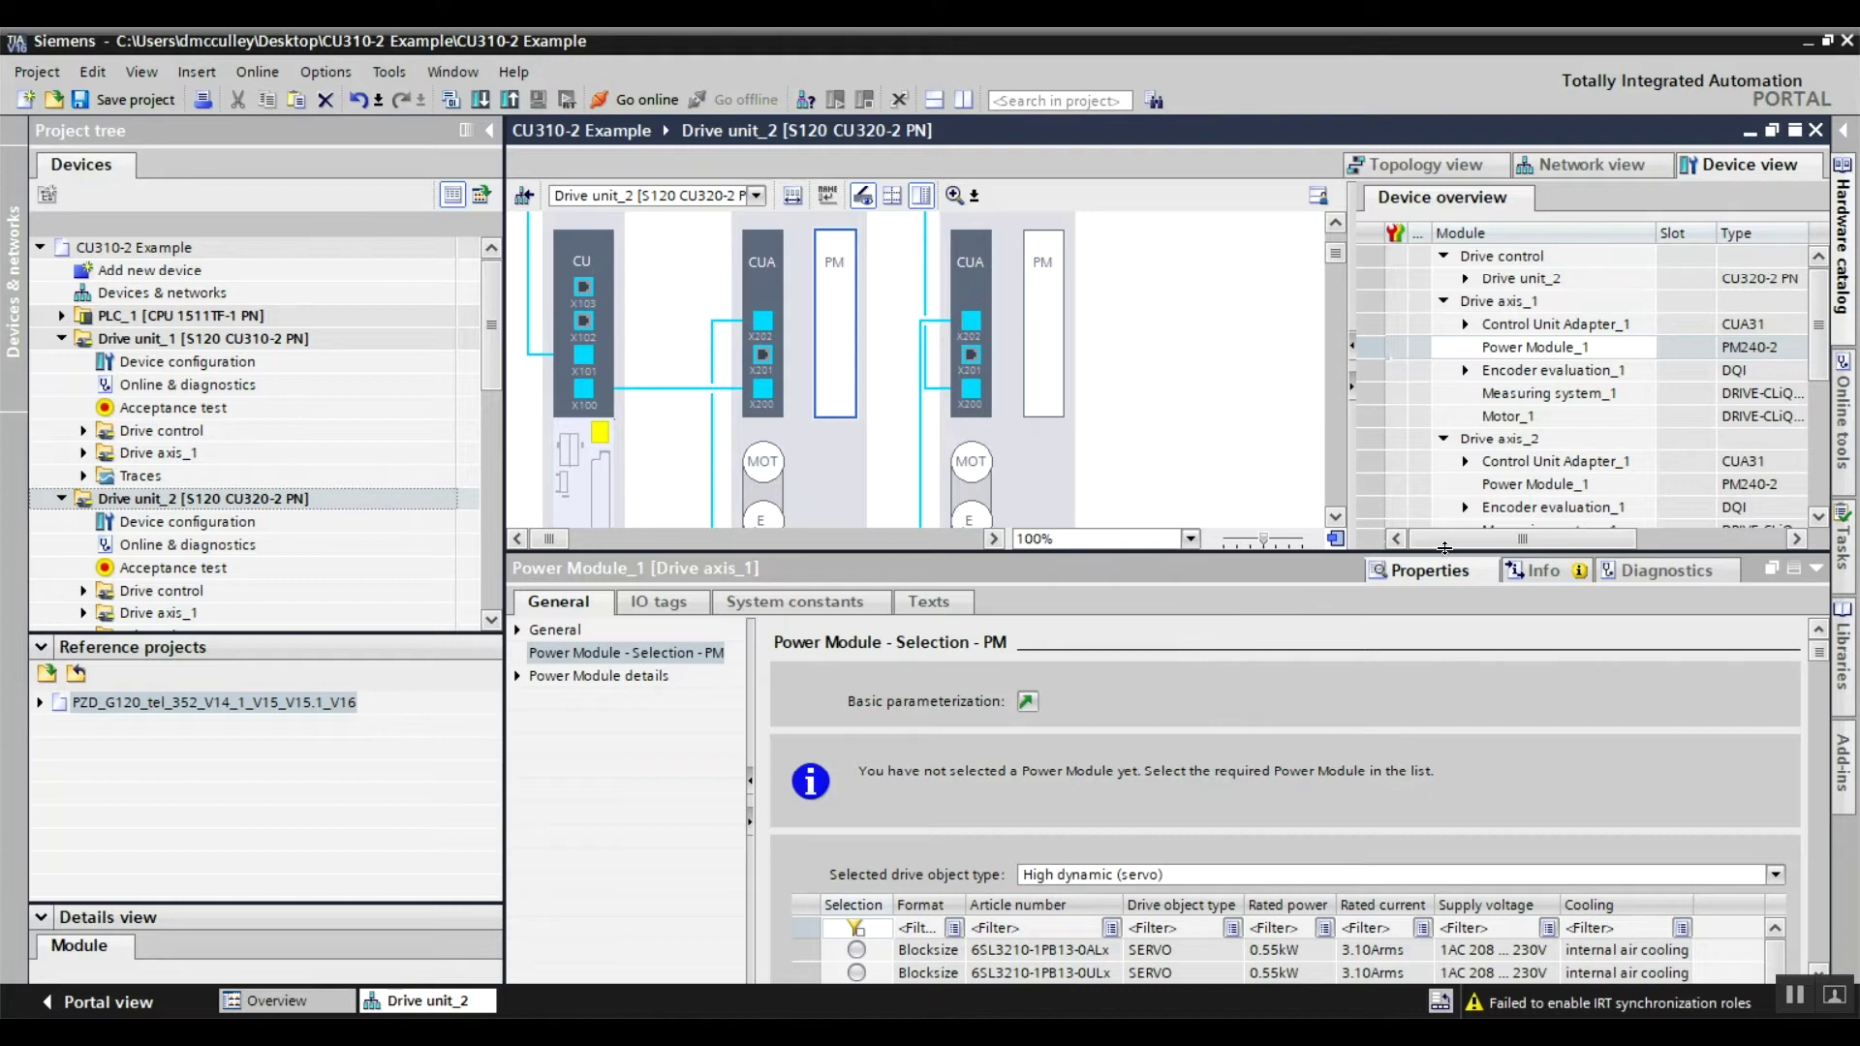
Assign the 480 V 6SL3210-1PE11-8ULx power module to Drive axis_1.
{"action": "left_click_drag", "start_coordinate": [1444, 548], "coordinate": [1444, 442]}
{"action": "scroll", "coordinate": [1776, 921], "scroll_direction": "down", "scroll_amount": 4}
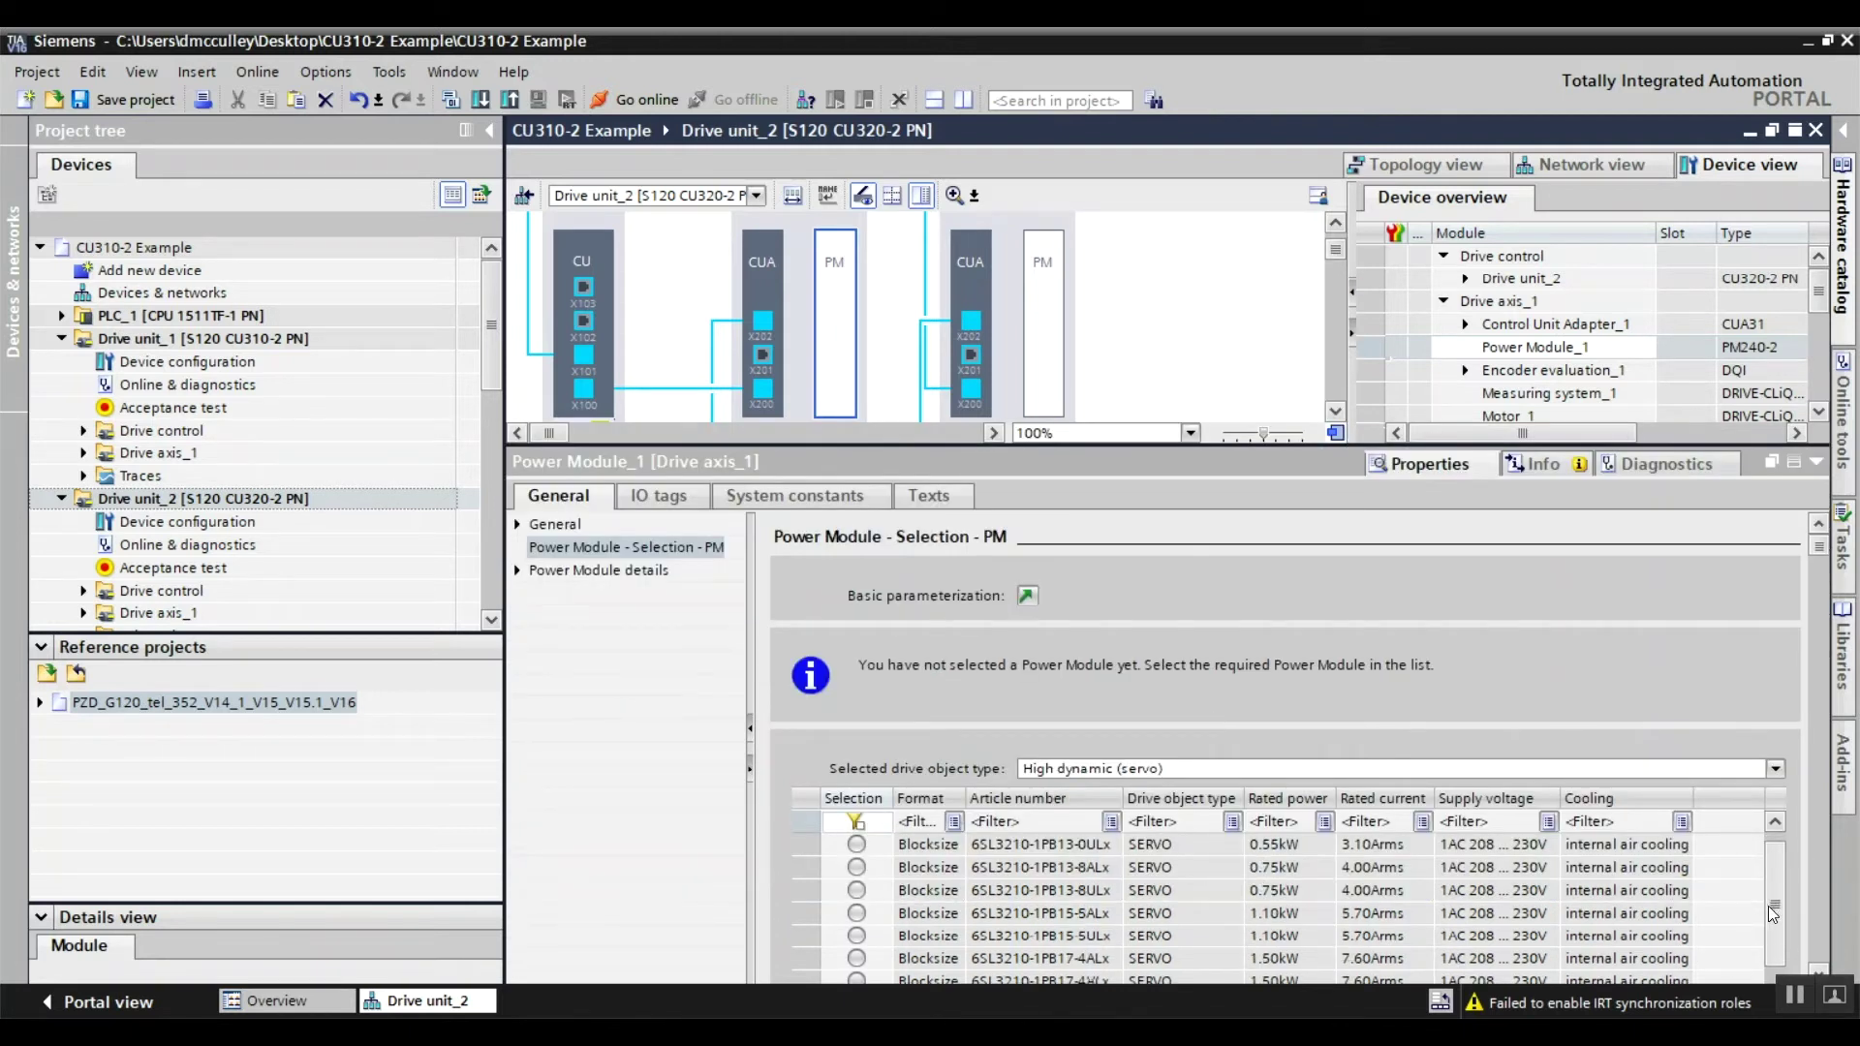
{"action": "left_click", "coordinate": [1819, 970]}
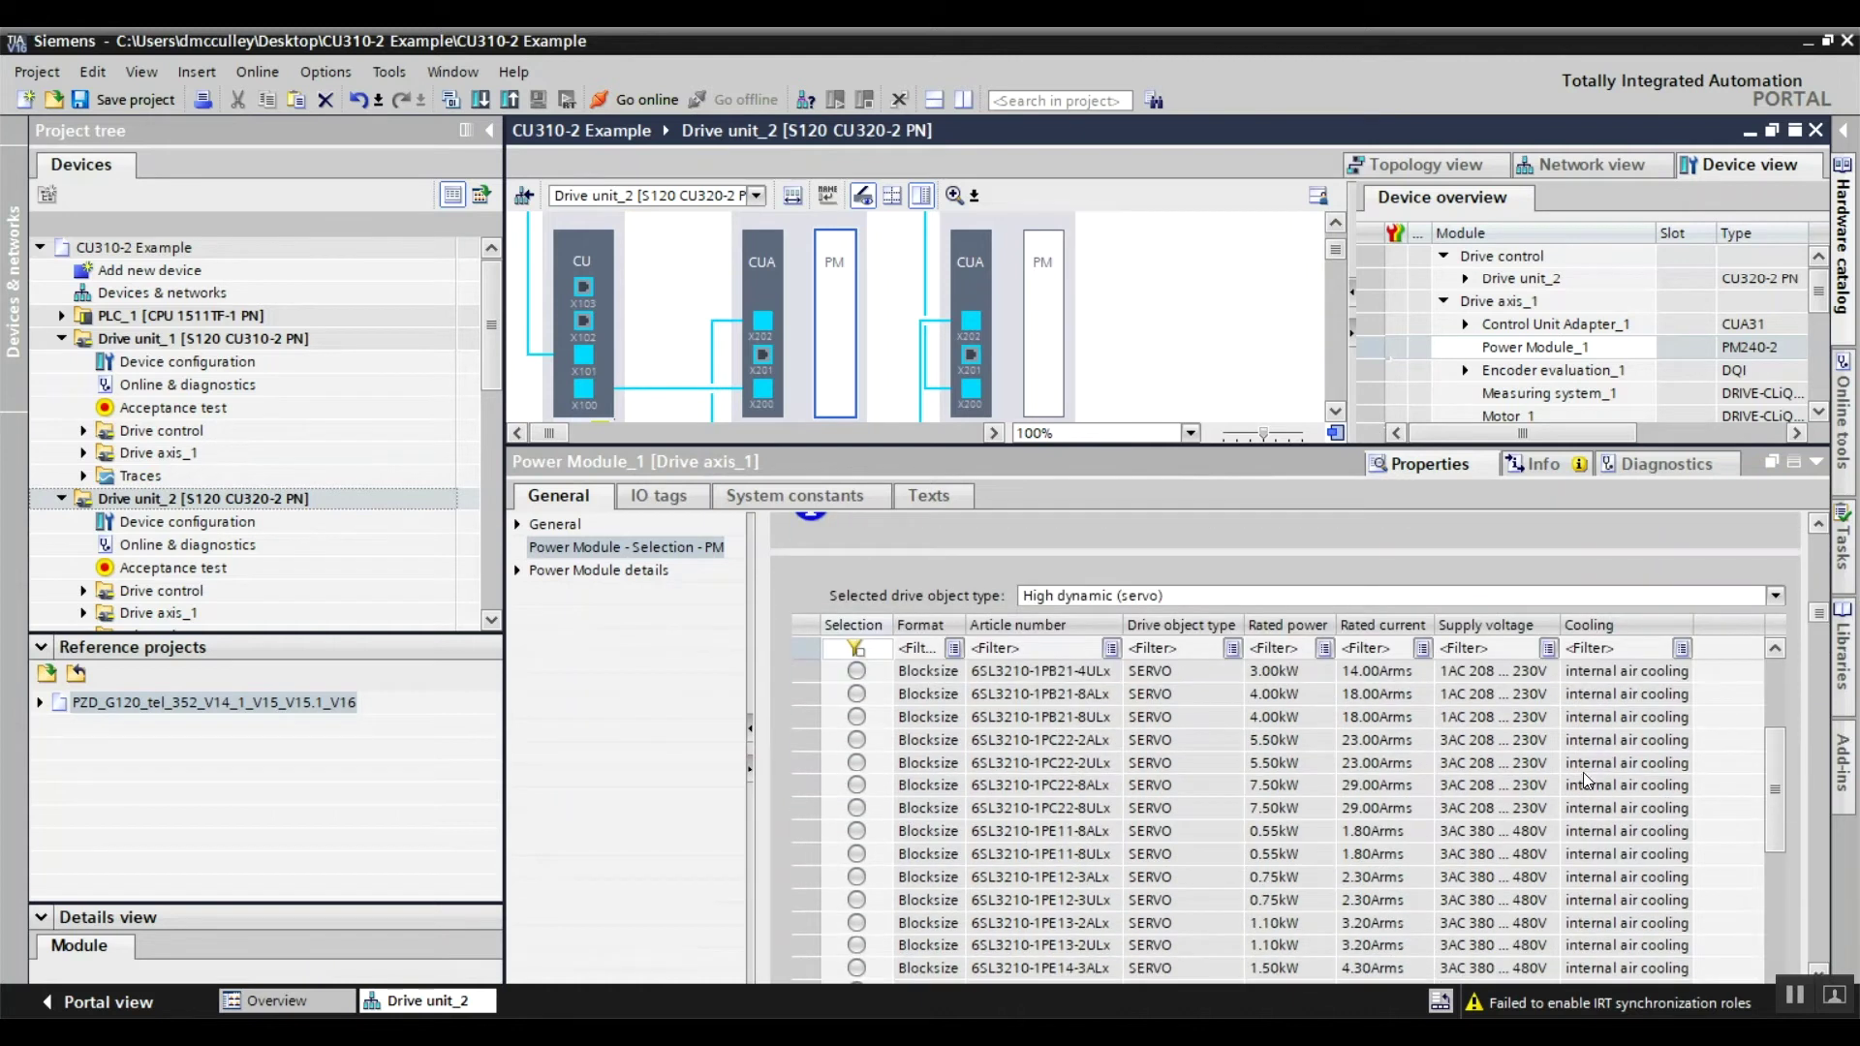
{"action": "left_click", "coordinate": [857, 853]}
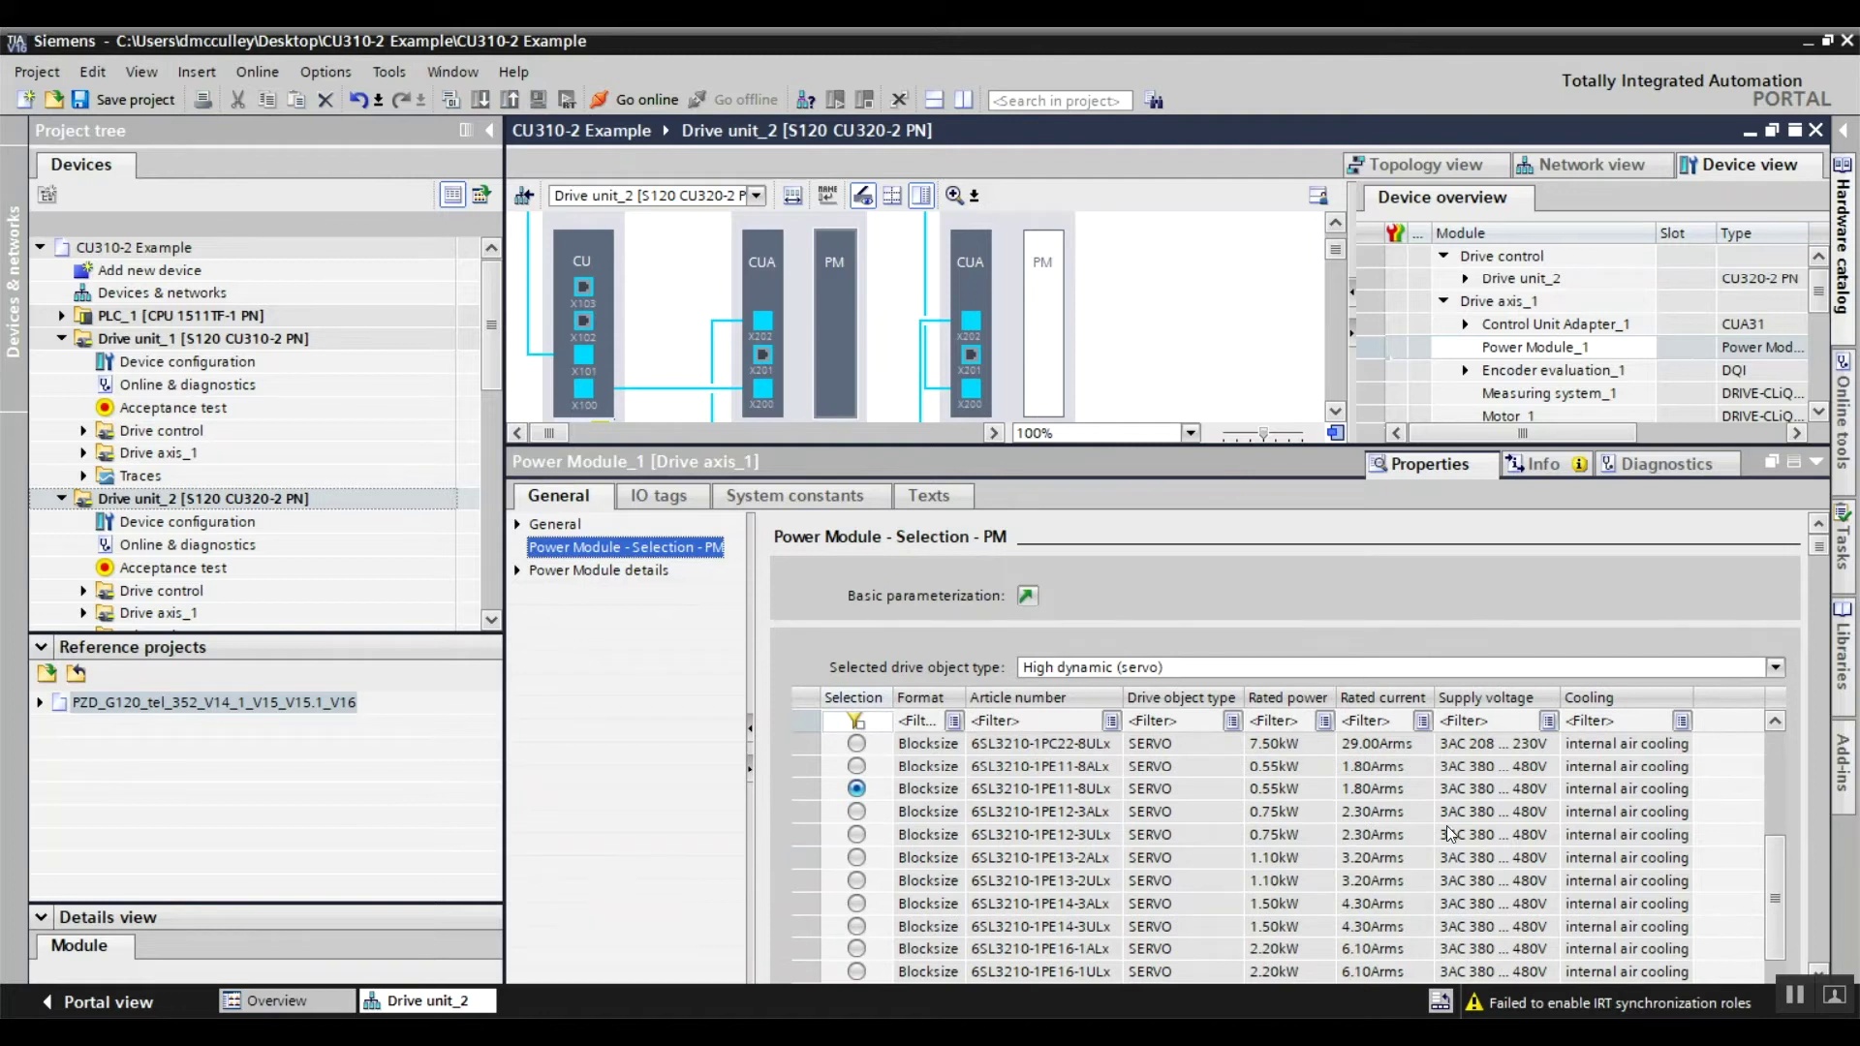
Assign the 480 V 6SL3210-1PE12-3ALx power module to Drive axis_2.
{"action": "left_click", "coordinate": [1030, 417]}
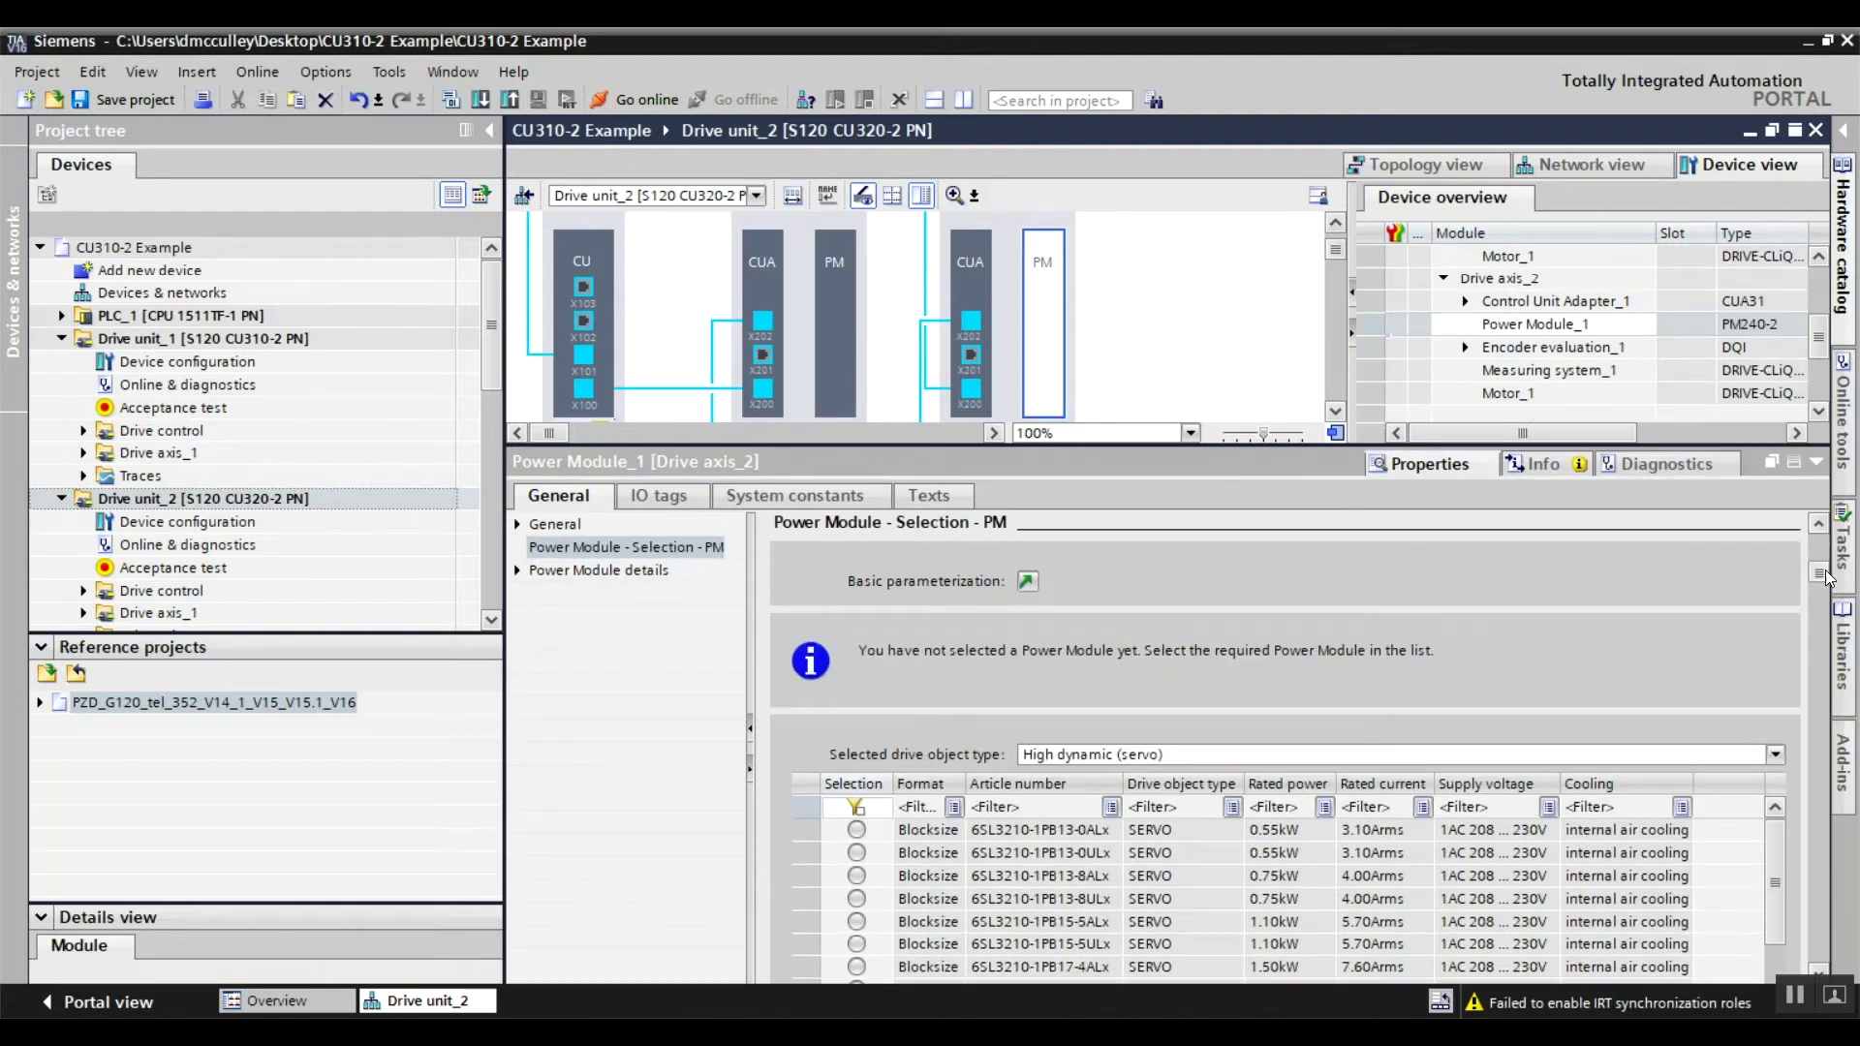
{"action": "left_click_drag", "start_coordinate": [1818, 545], "coordinate": [1840, 635]}
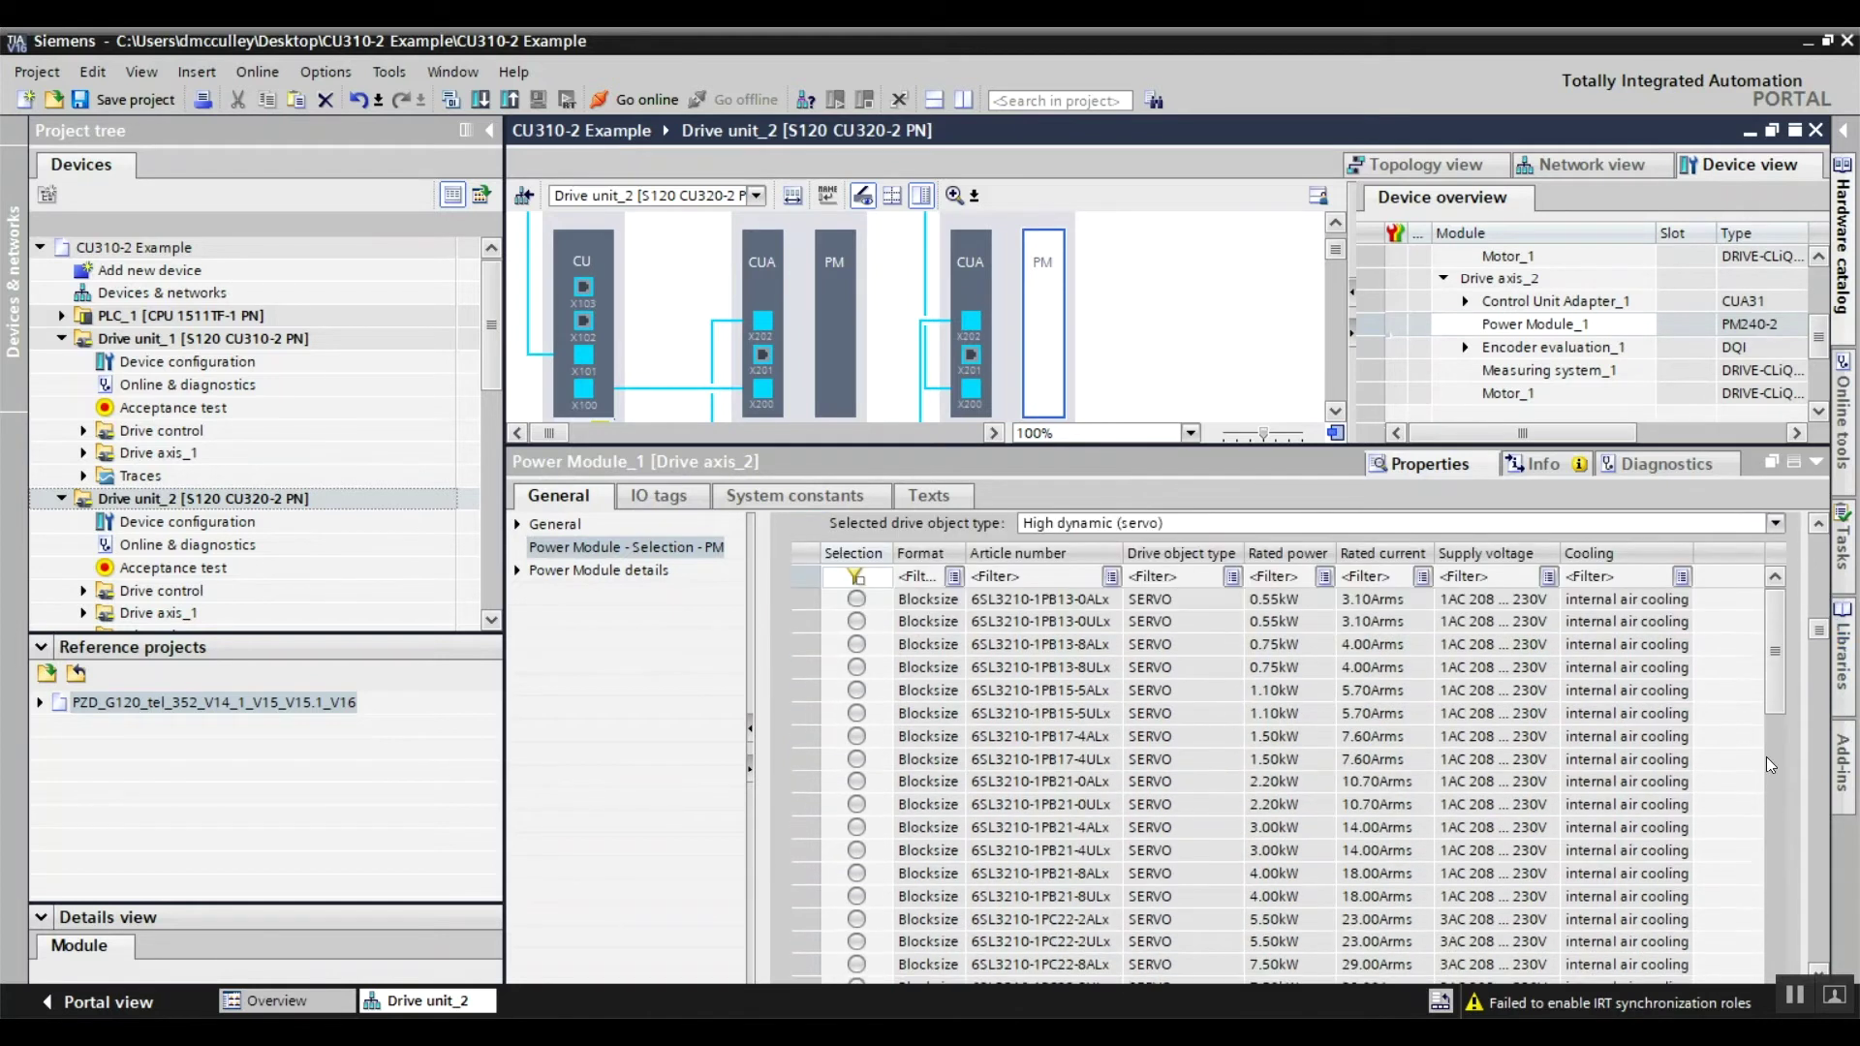
{"action": "left_click_drag", "start_coordinate": [1771, 686], "coordinate": [1771, 752]}
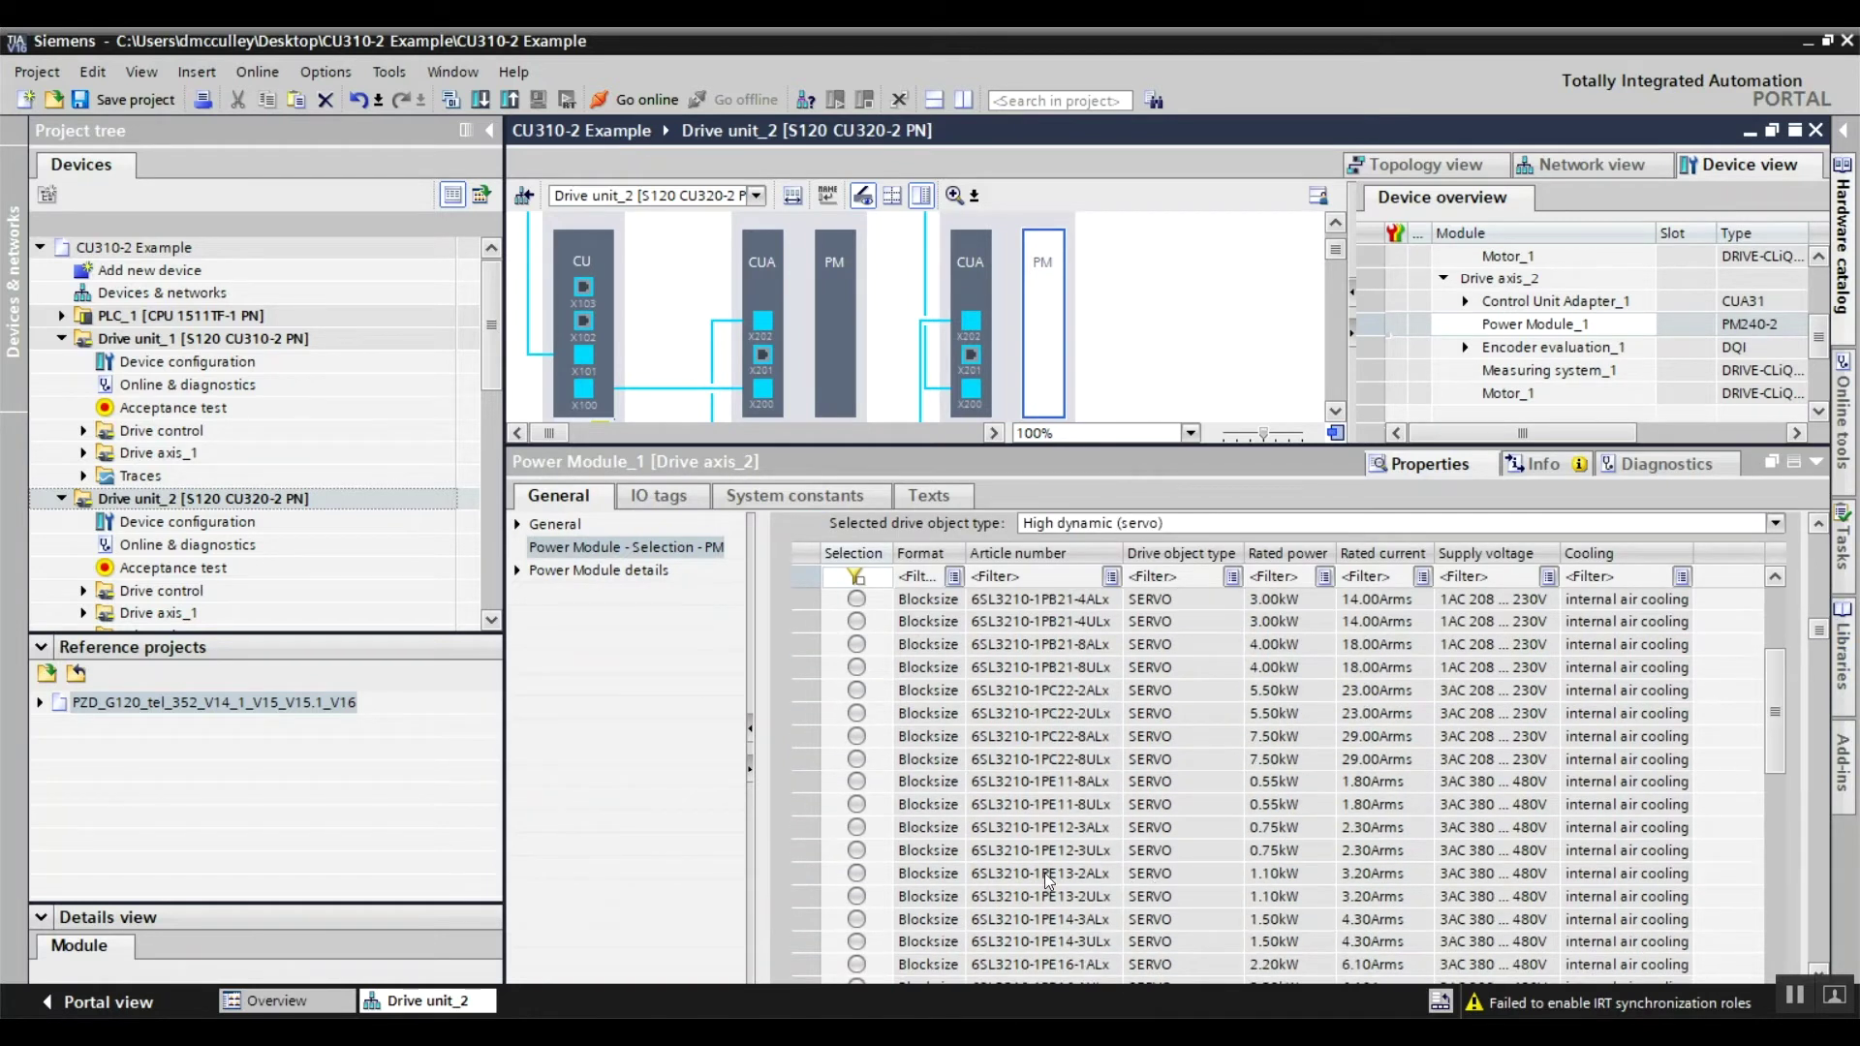
{"action": "left_click", "coordinate": [857, 828]}
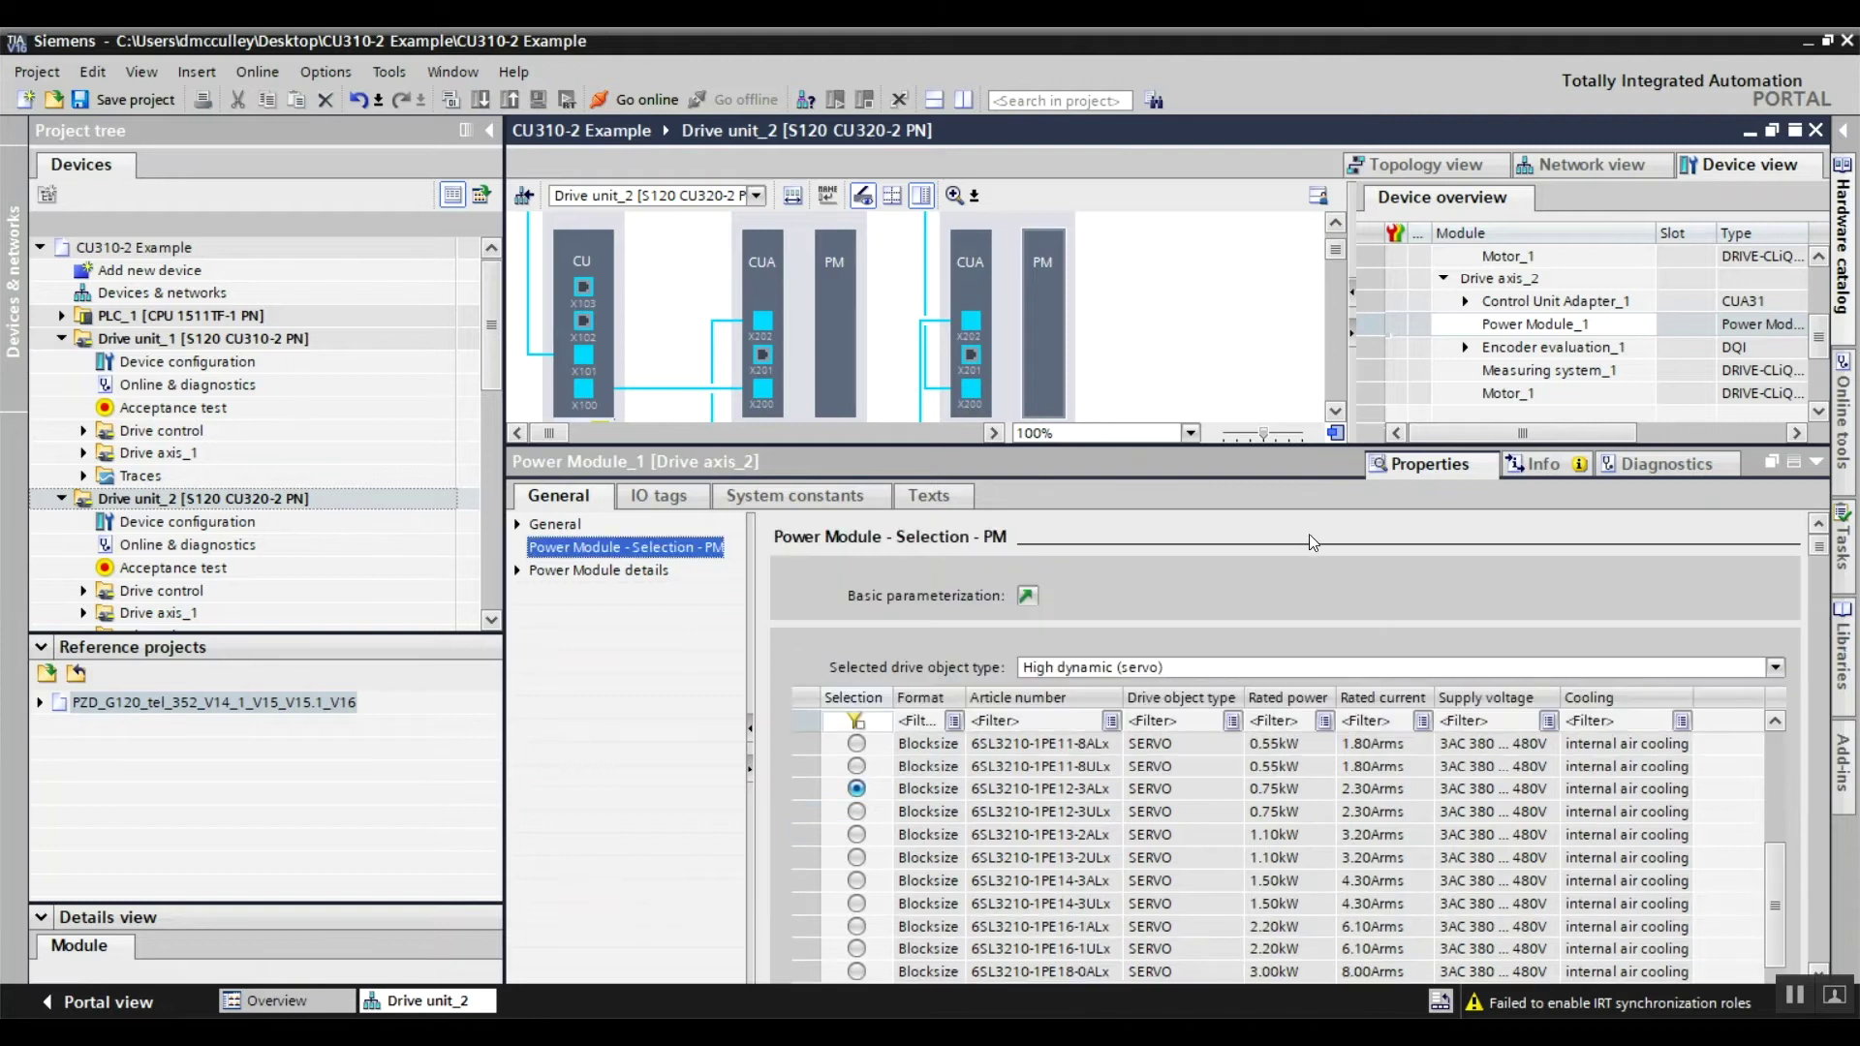
Show Drive axis_1's power module details with its supply voltage setting.
{"action": "left_click_drag", "start_coordinate": [1278, 447], "coordinate": [1277, 602]}
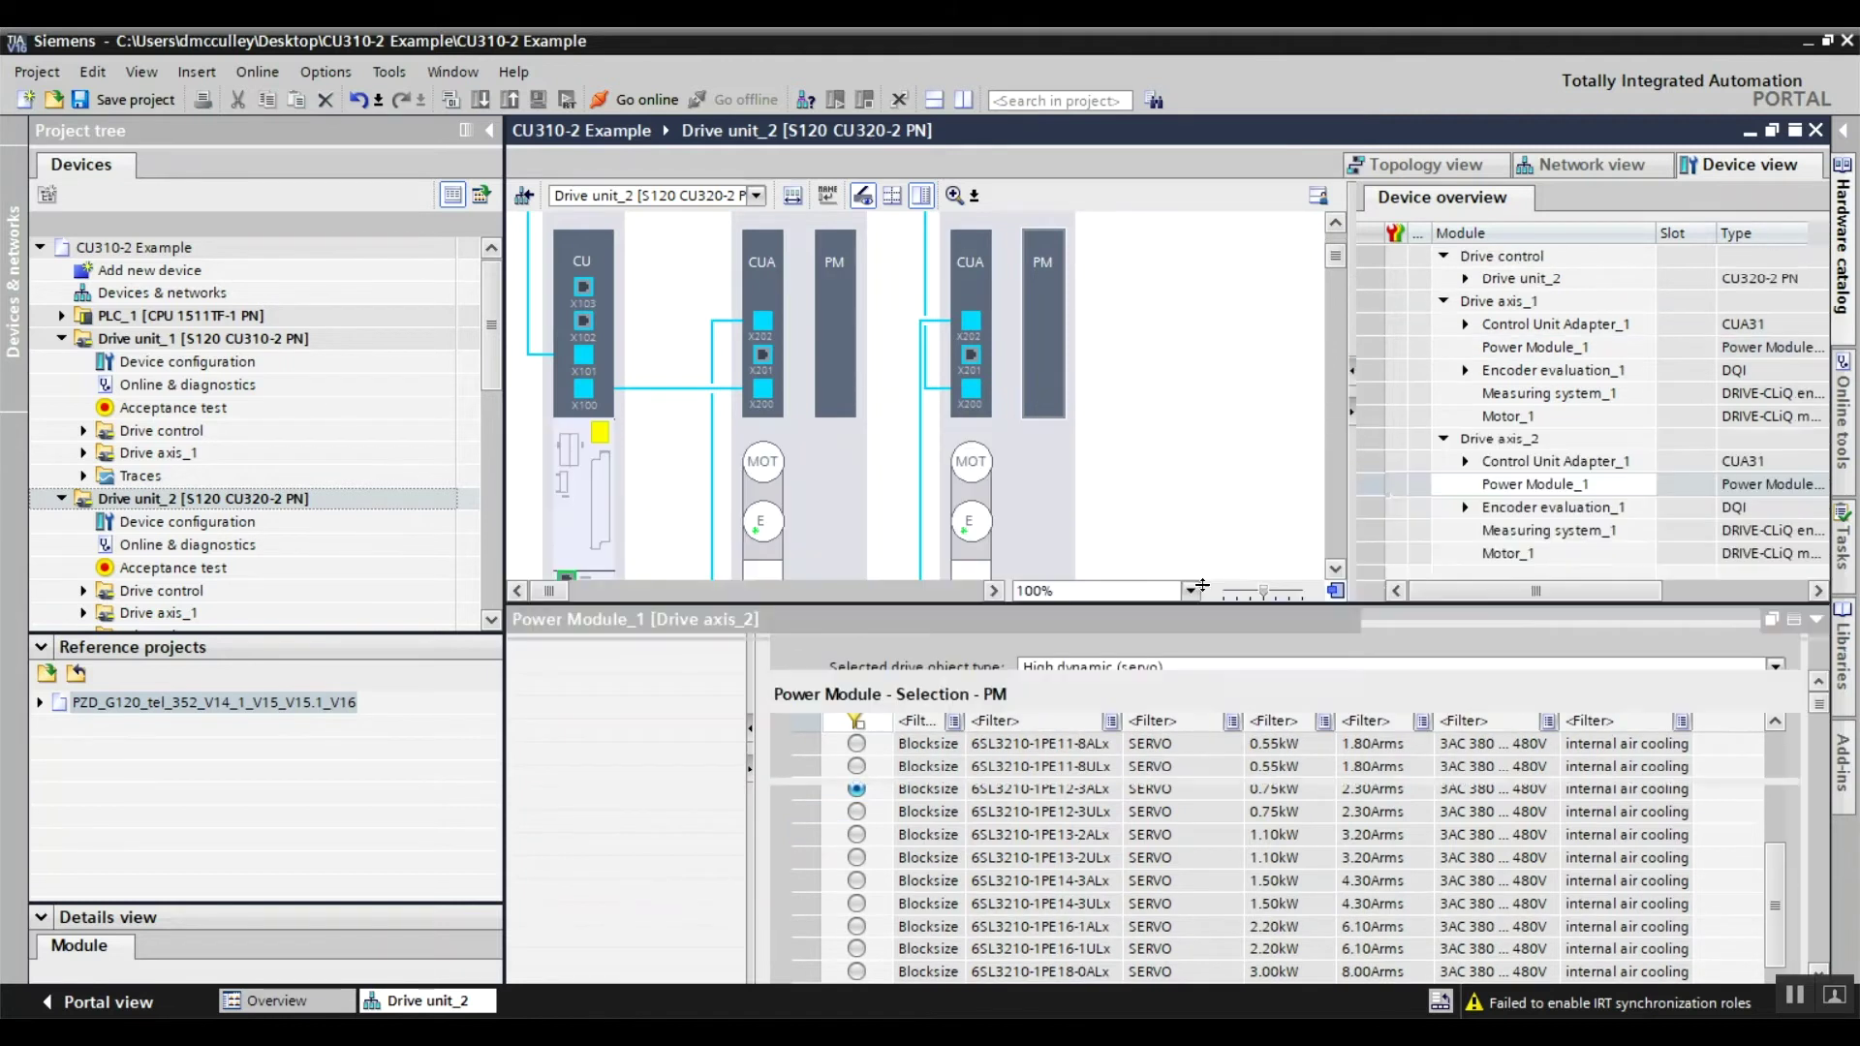
{"action": "left_click", "coordinate": [848, 386]}
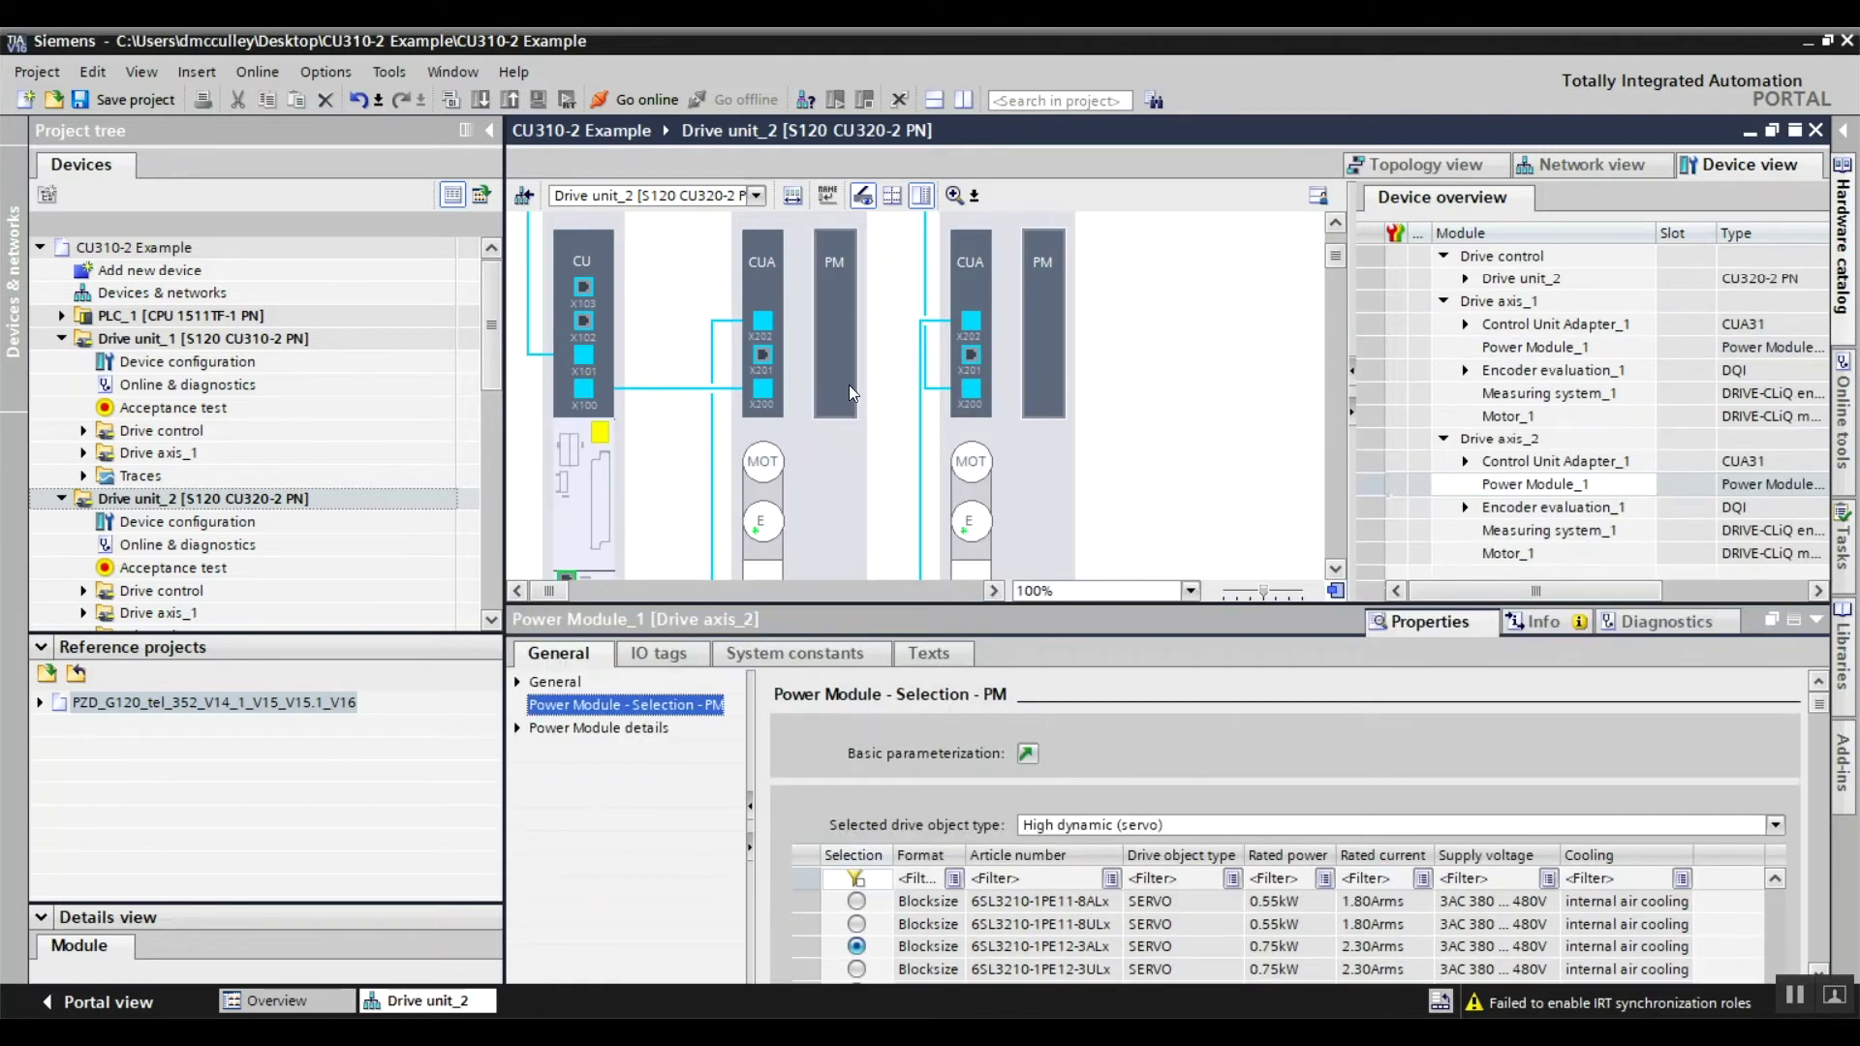
{"action": "left_click", "coordinate": [666, 727]}
Set Drive axis_1's power module supply voltage to 480 V.
{"action": "key", "text": "Tab"}
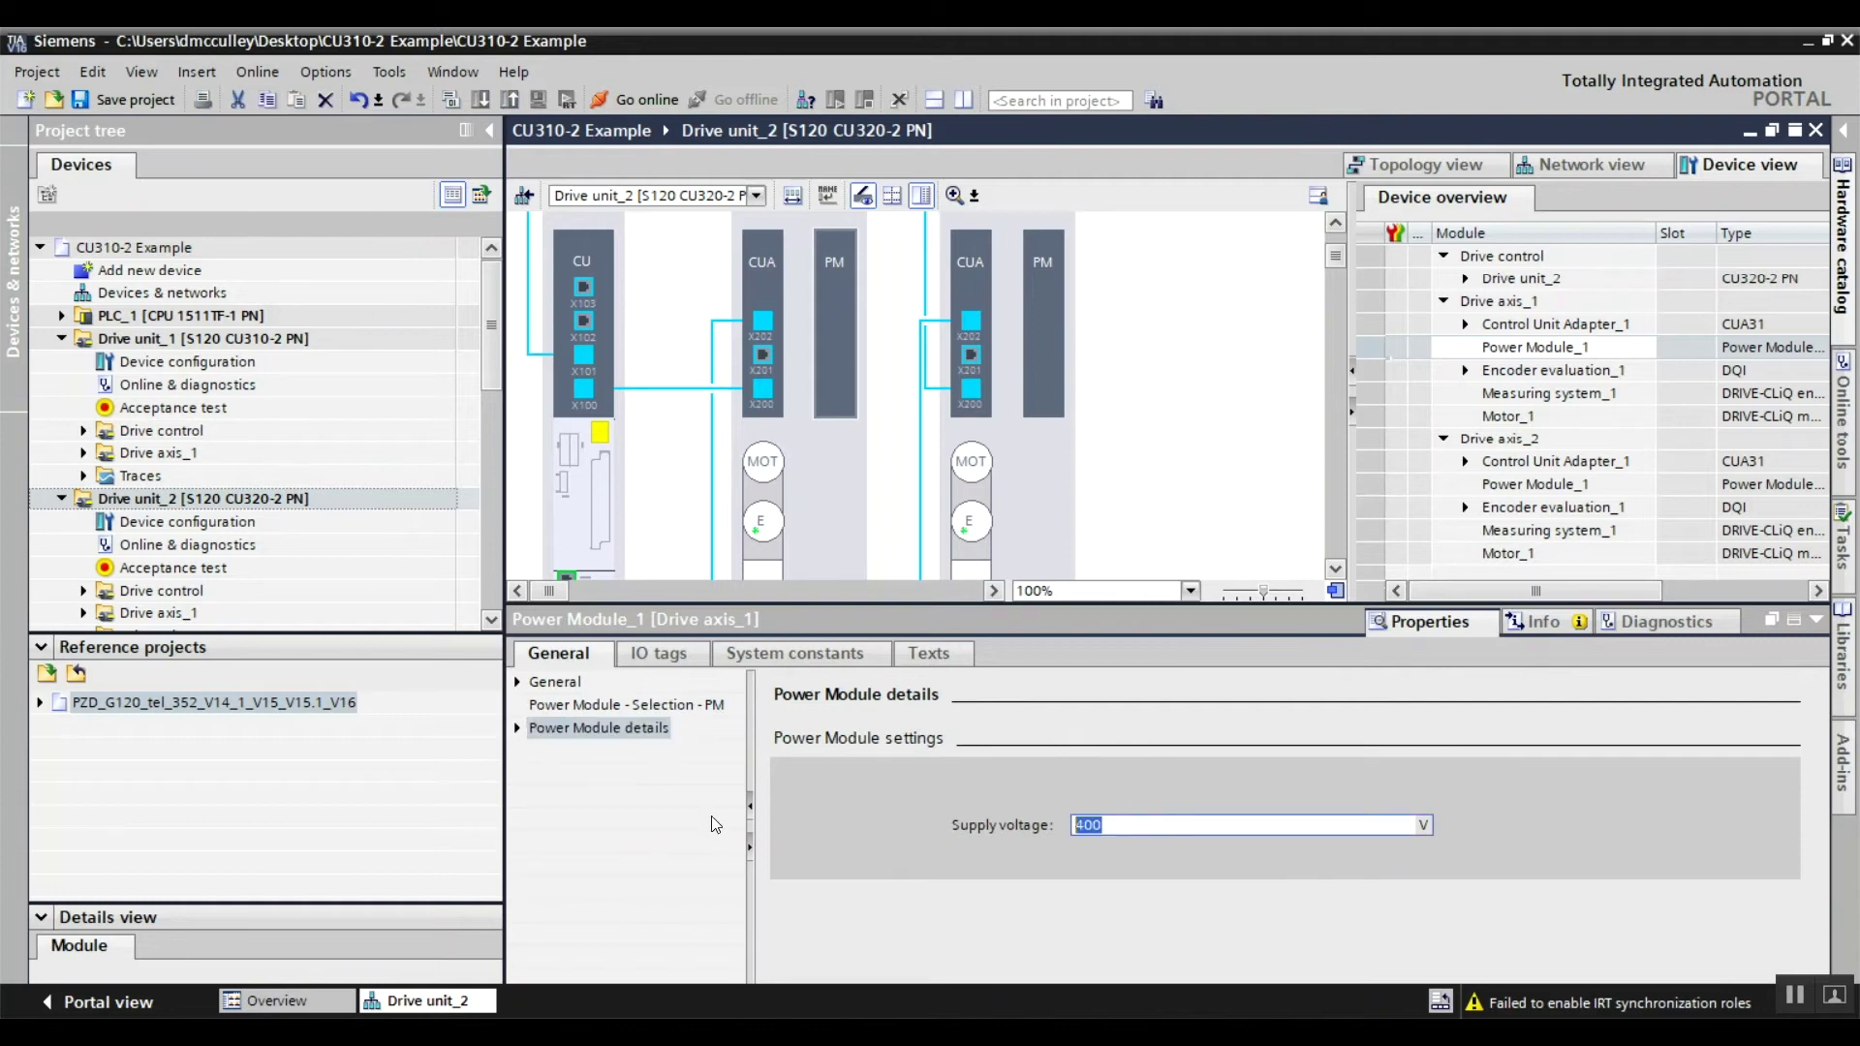
{"action": "type", "text": "80"}
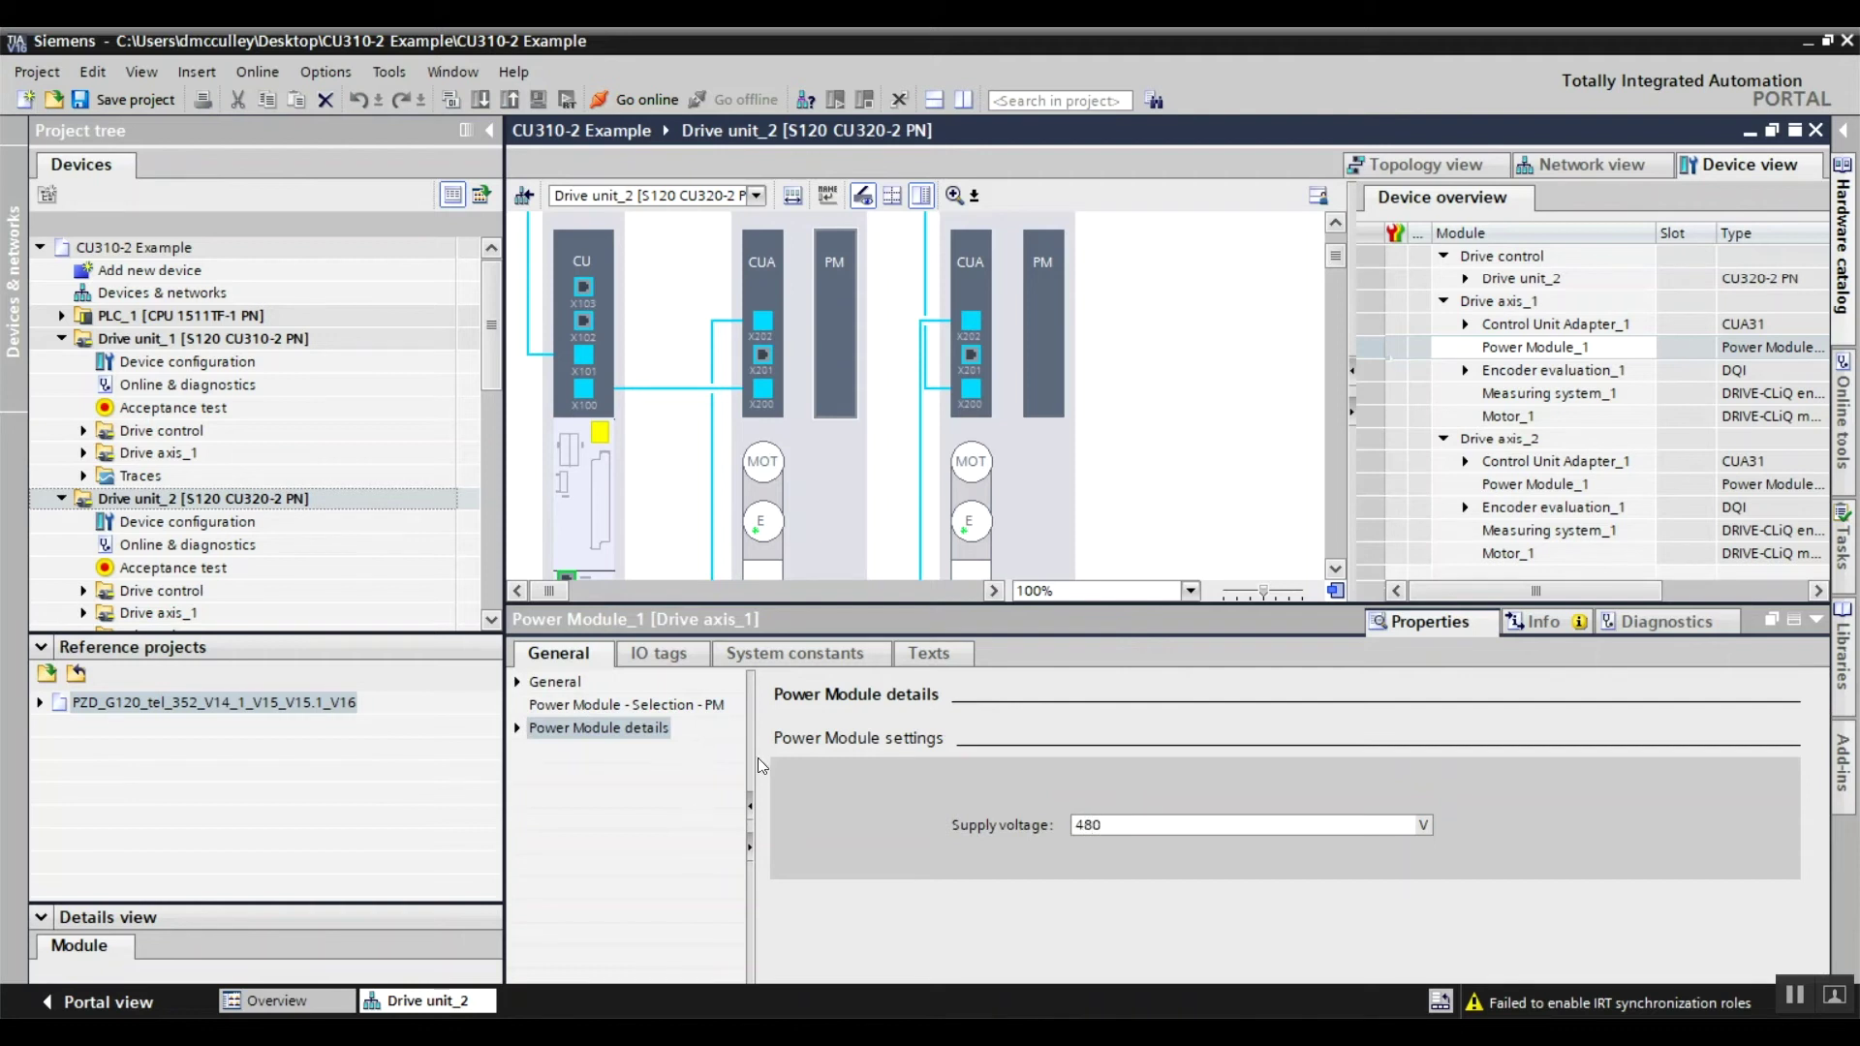
{"action": "left_click", "coordinate": [1062, 423]}
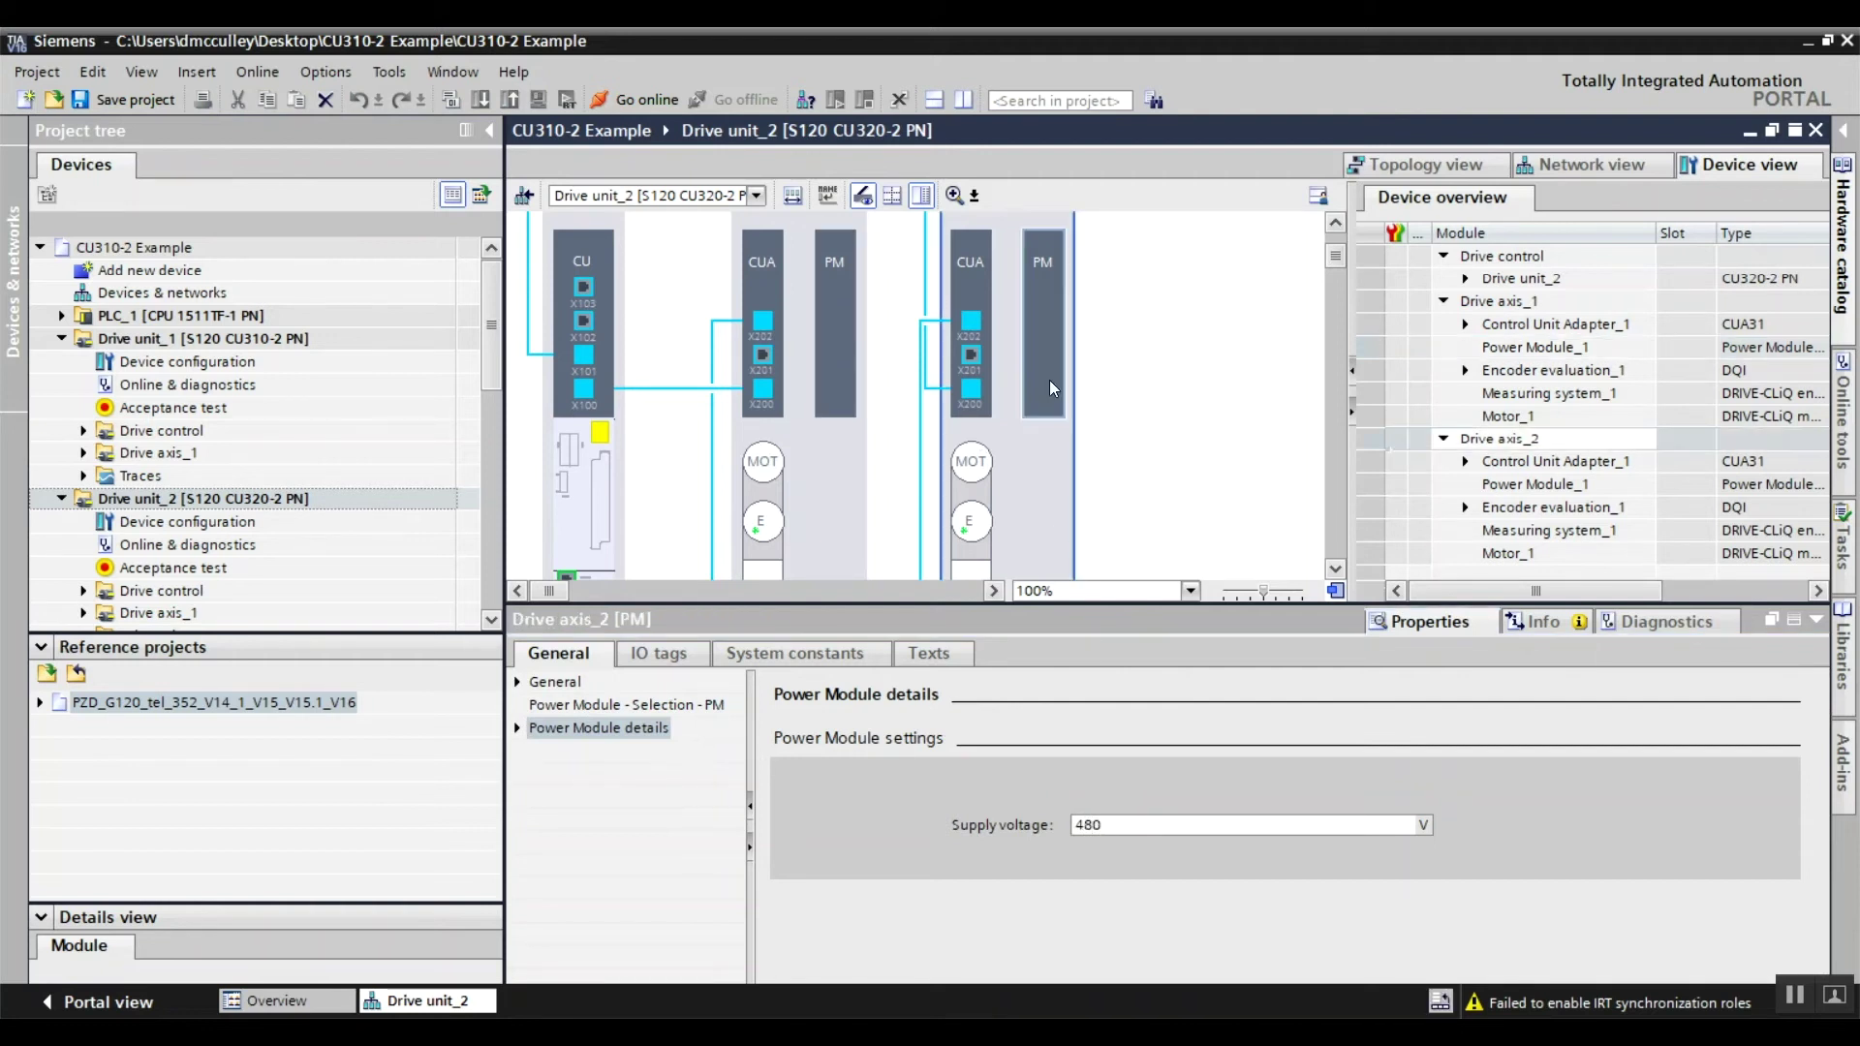
Set Drive axis_2's power module supply voltage to 480 V.
{"action": "left_click", "coordinate": [1049, 380]}
{"action": "left_click", "coordinate": [1119, 824]}
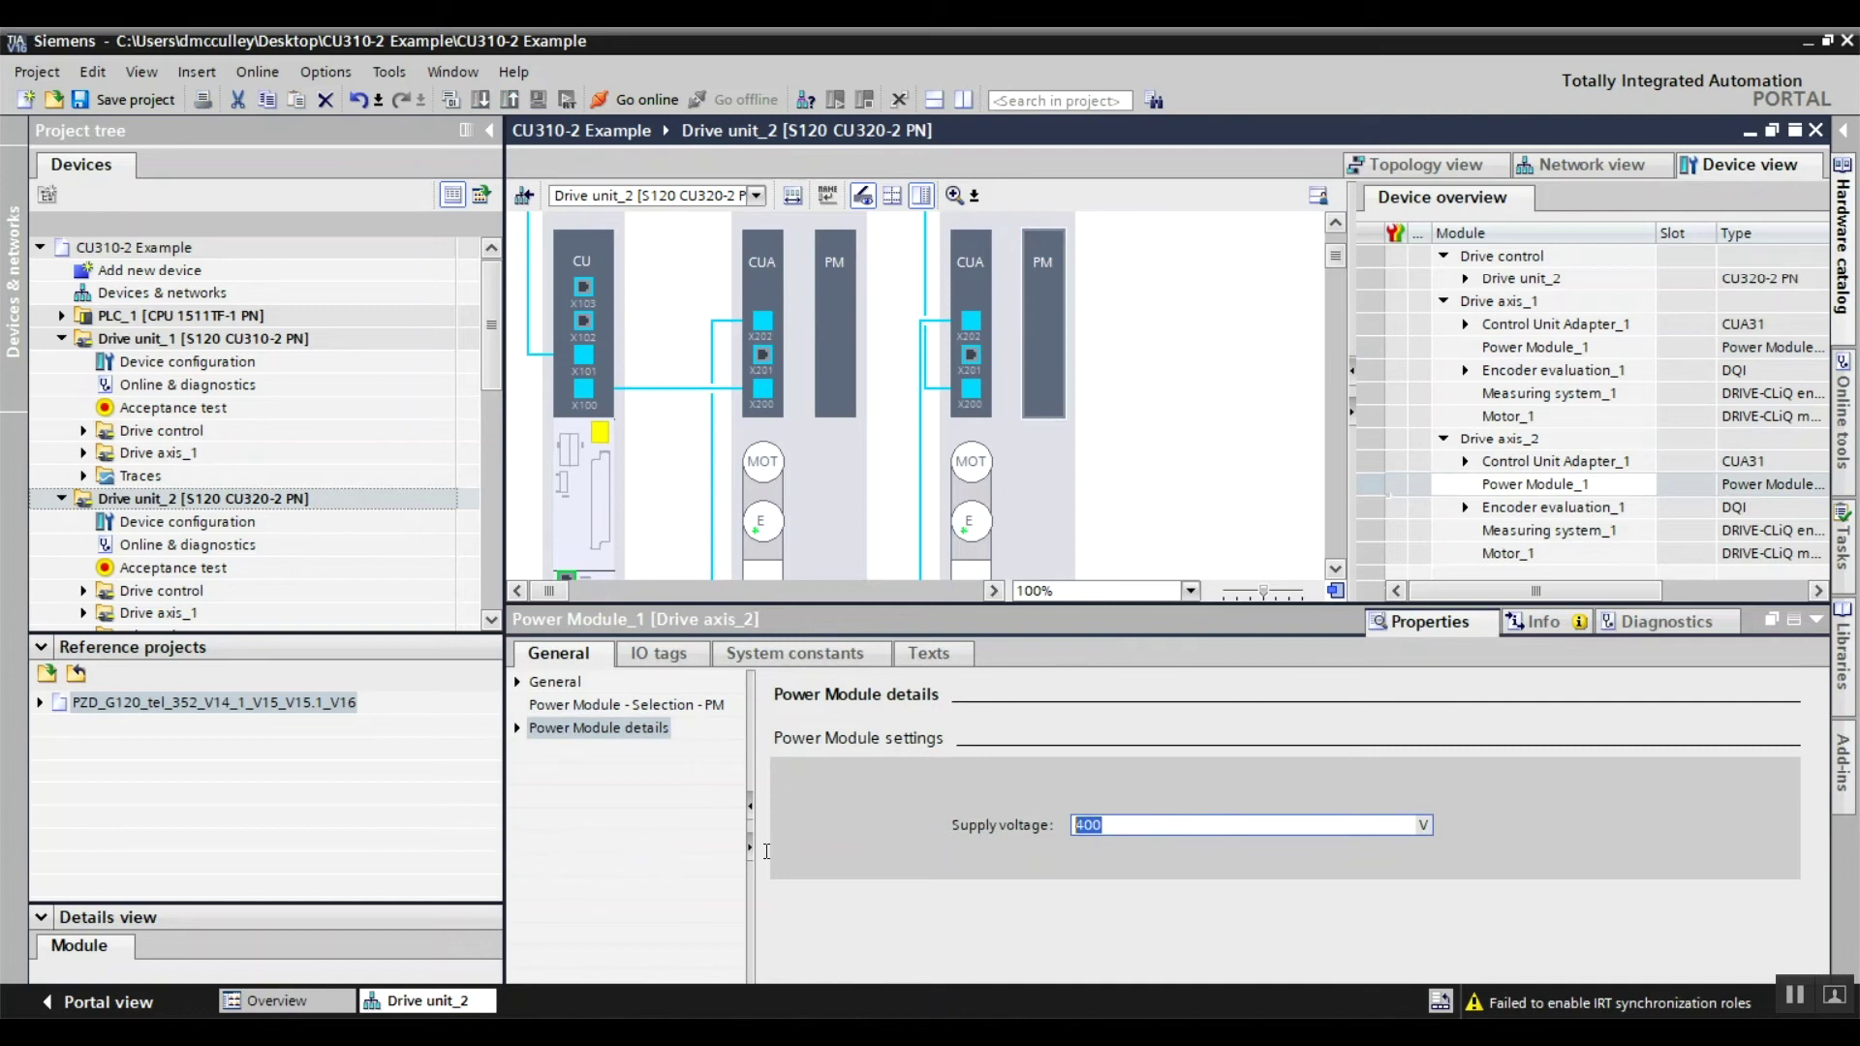
{"action": "type", "text": "480"}
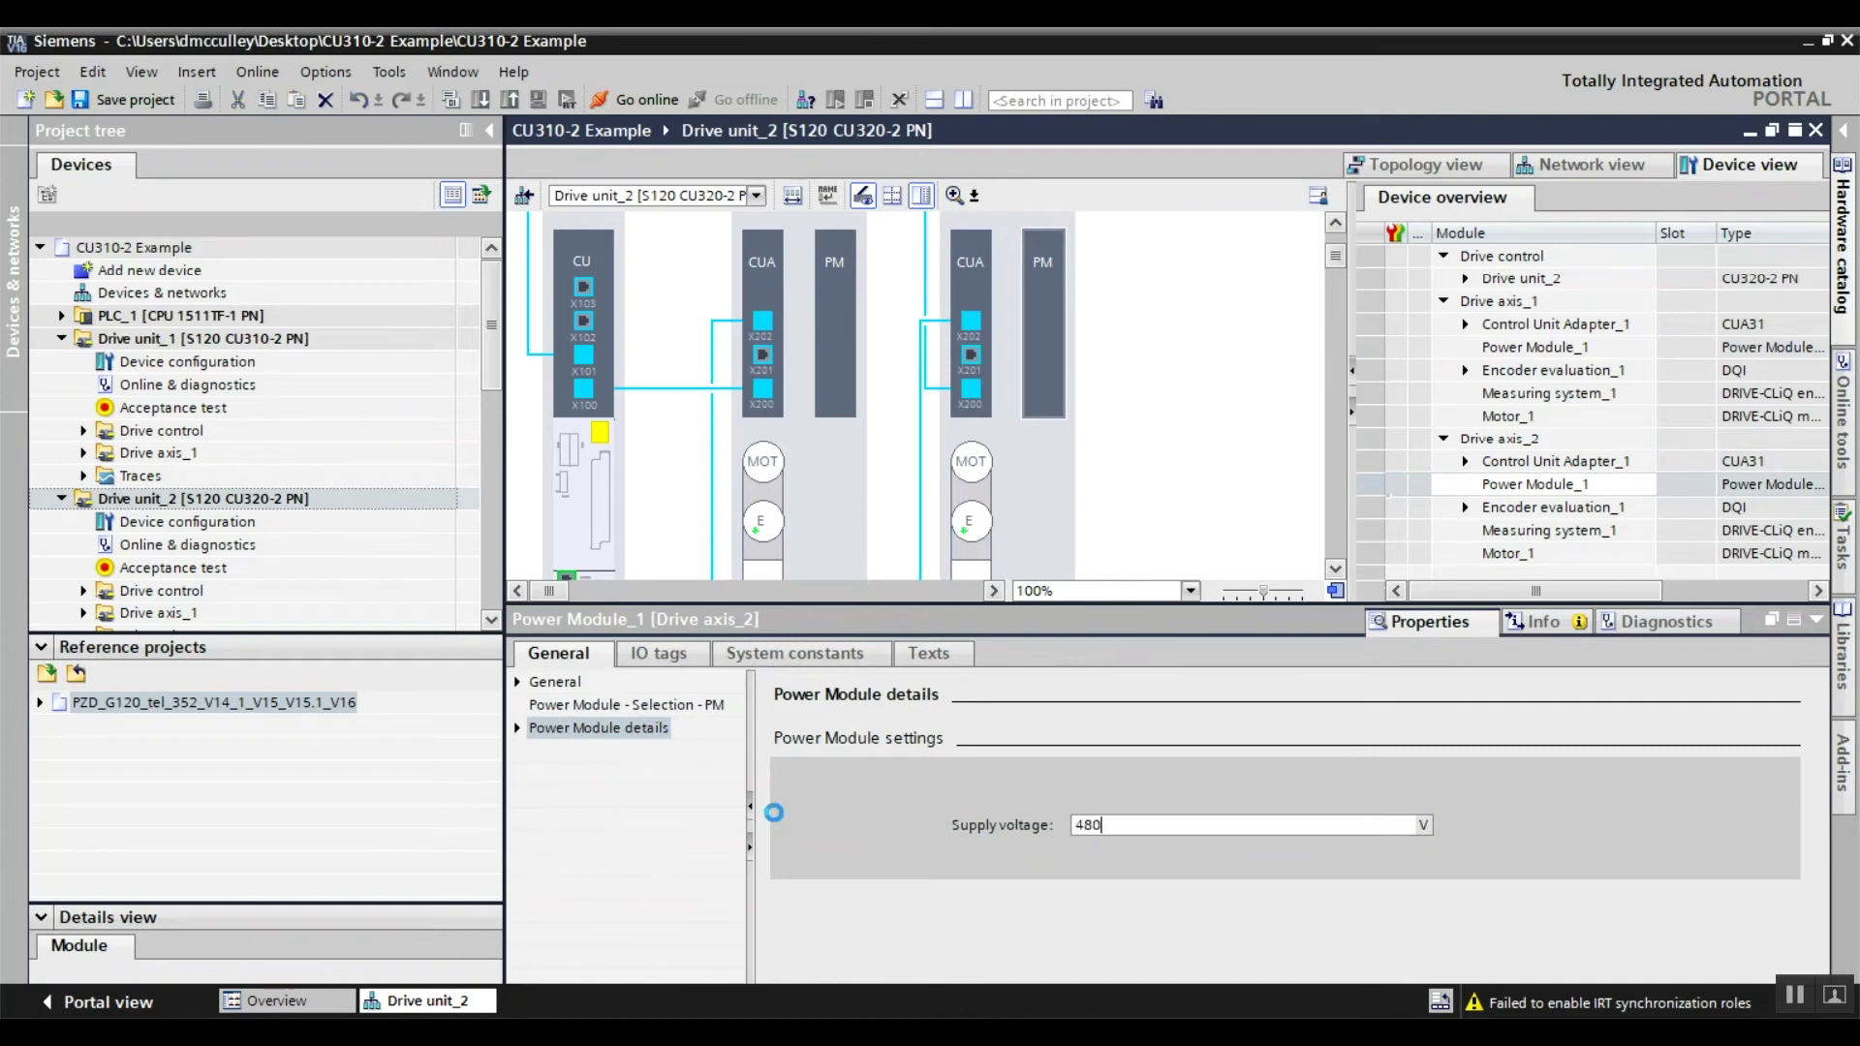
{"action": "left_click", "coordinate": [775, 812]}
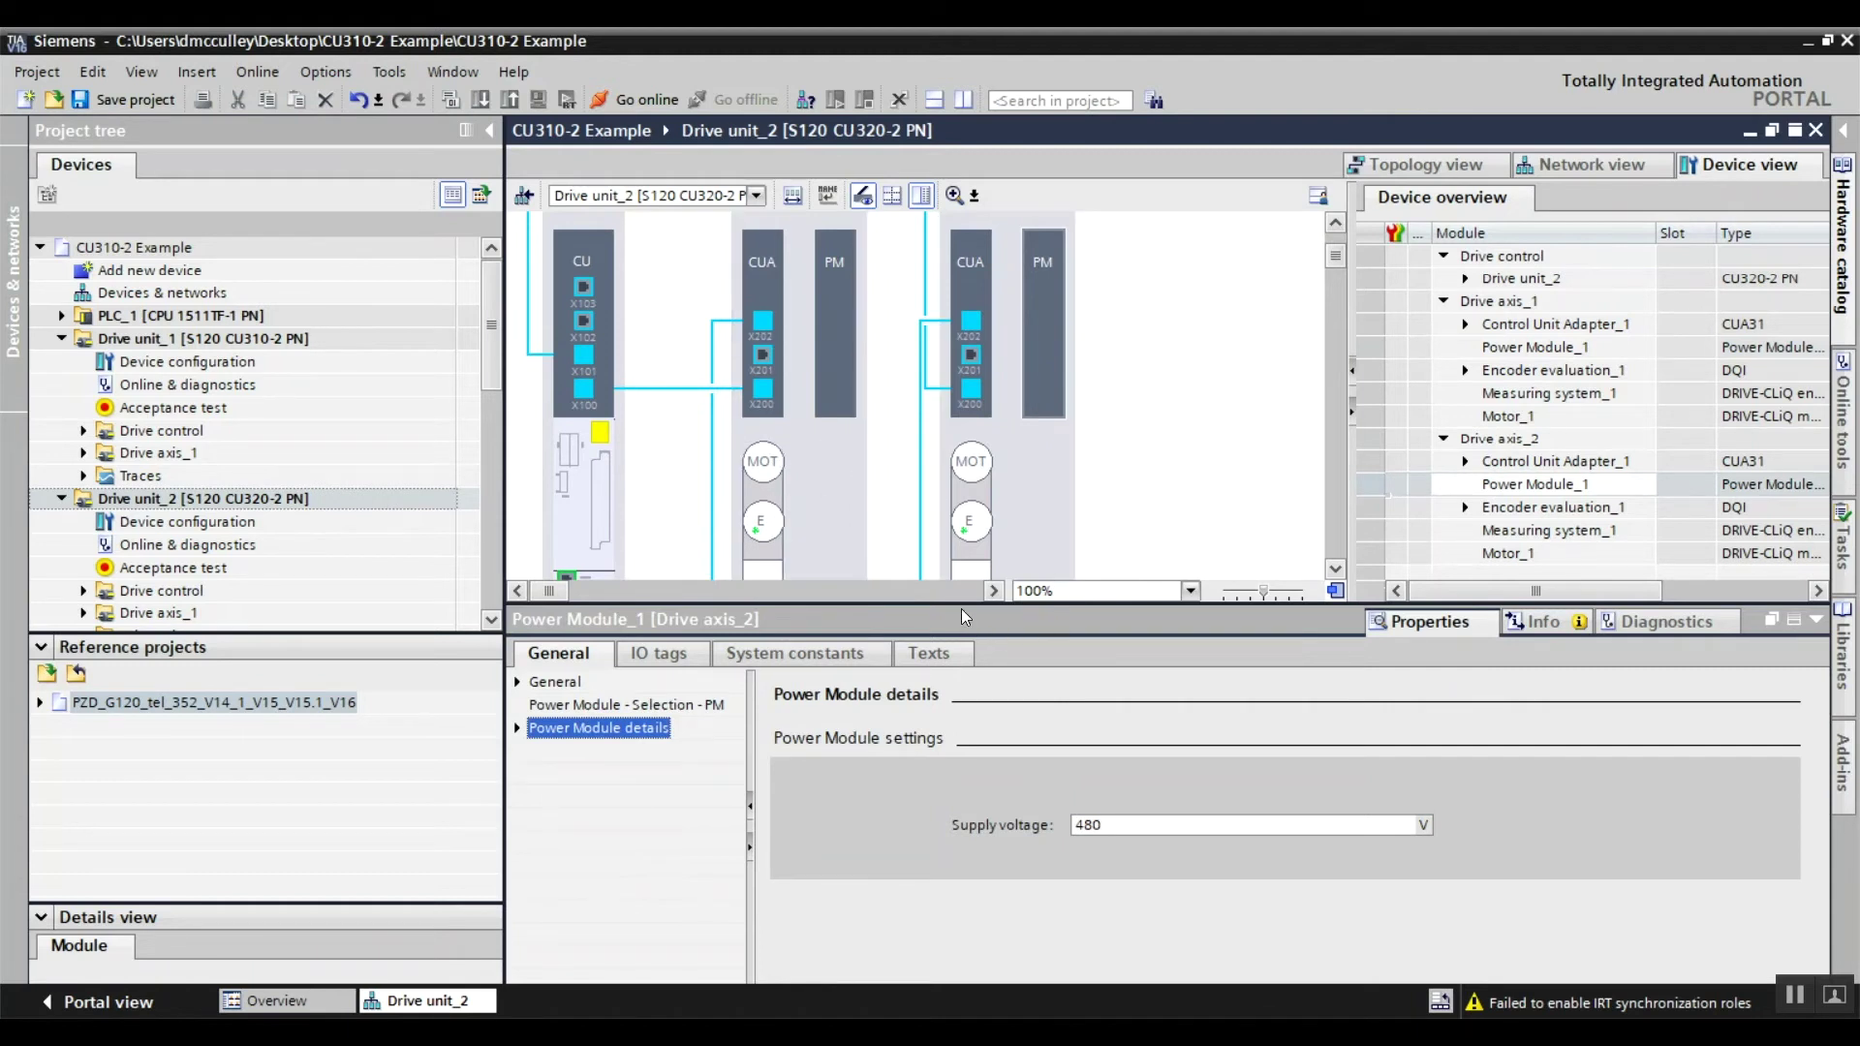
{"action": "left_click_drag", "start_coordinate": [762, 609], "coordinate": [764, 648]}
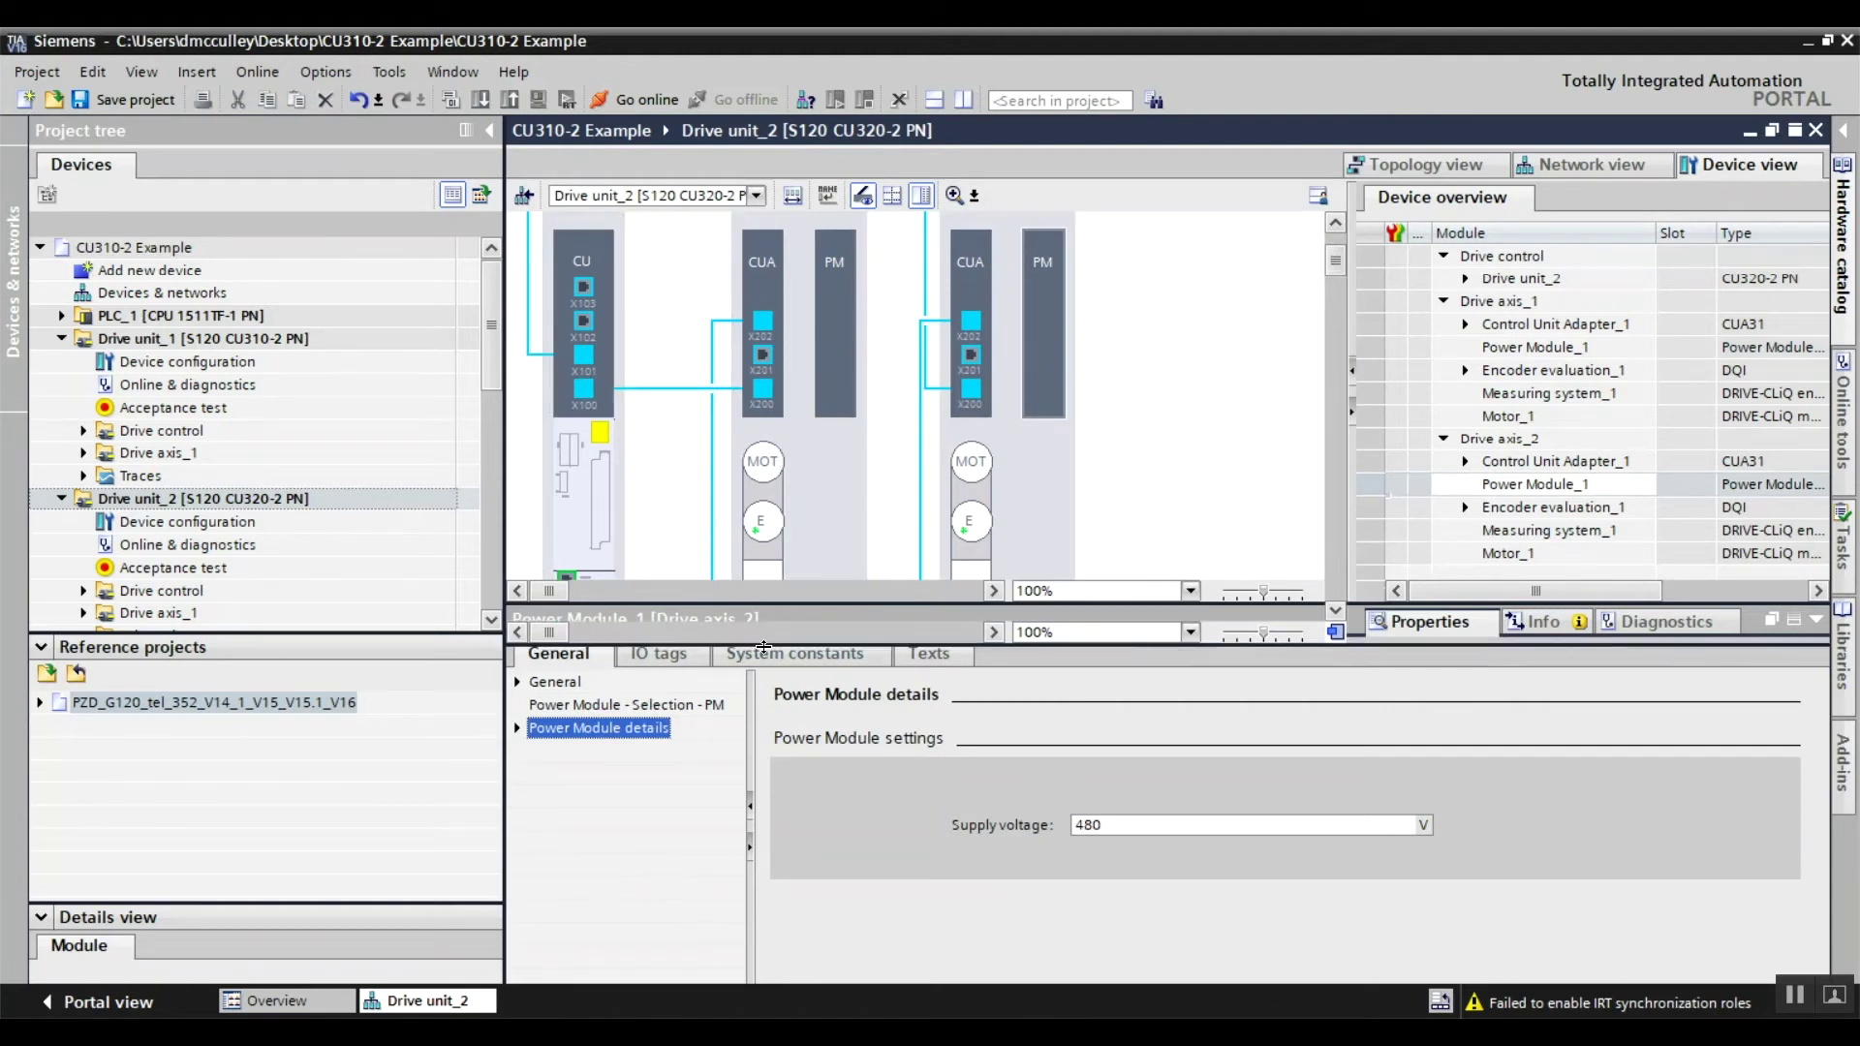
Network the control unit's PROFINET interface on subnet PN/IE_1 at 192.168.0.3 and show its telegram configuration.
{"action": "left_click", "coordinate": [573, 585]}
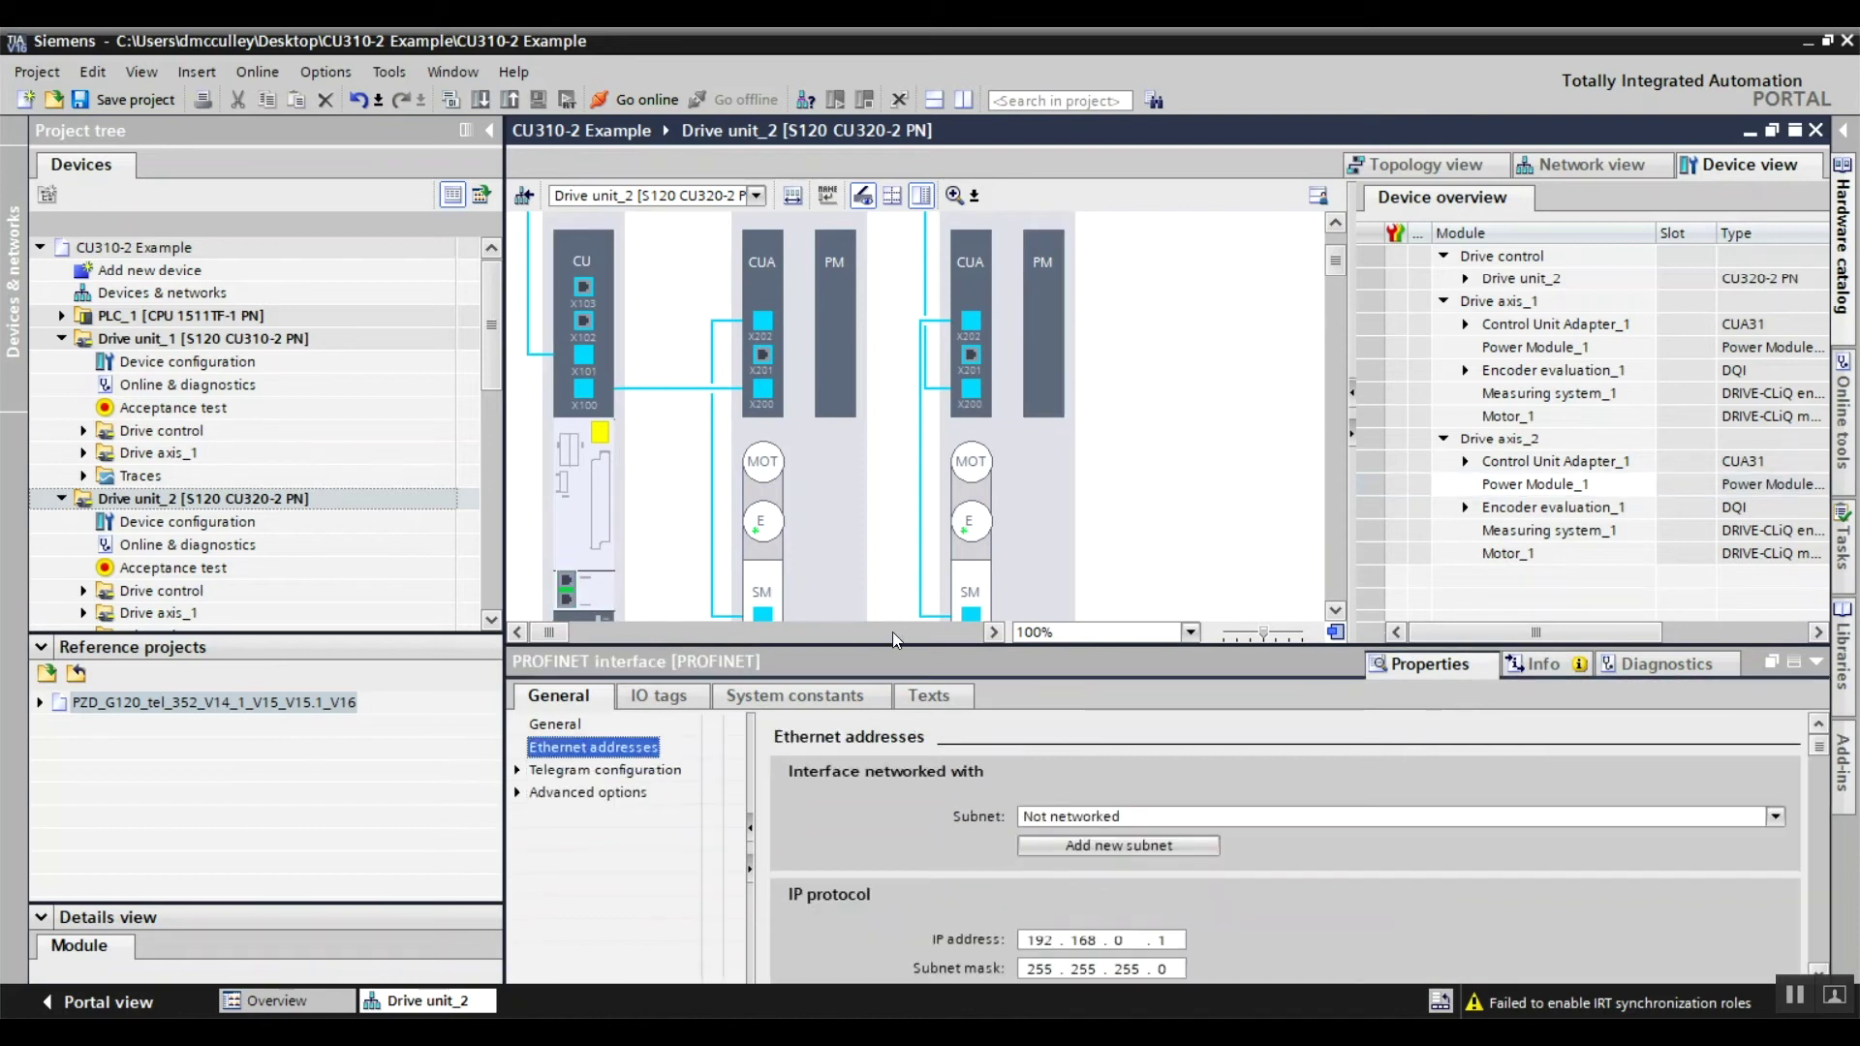
{"action": "left_click", "coordinate": [1155, 816]}
{"action": "left_click", "coordinate": [1104, 852]}
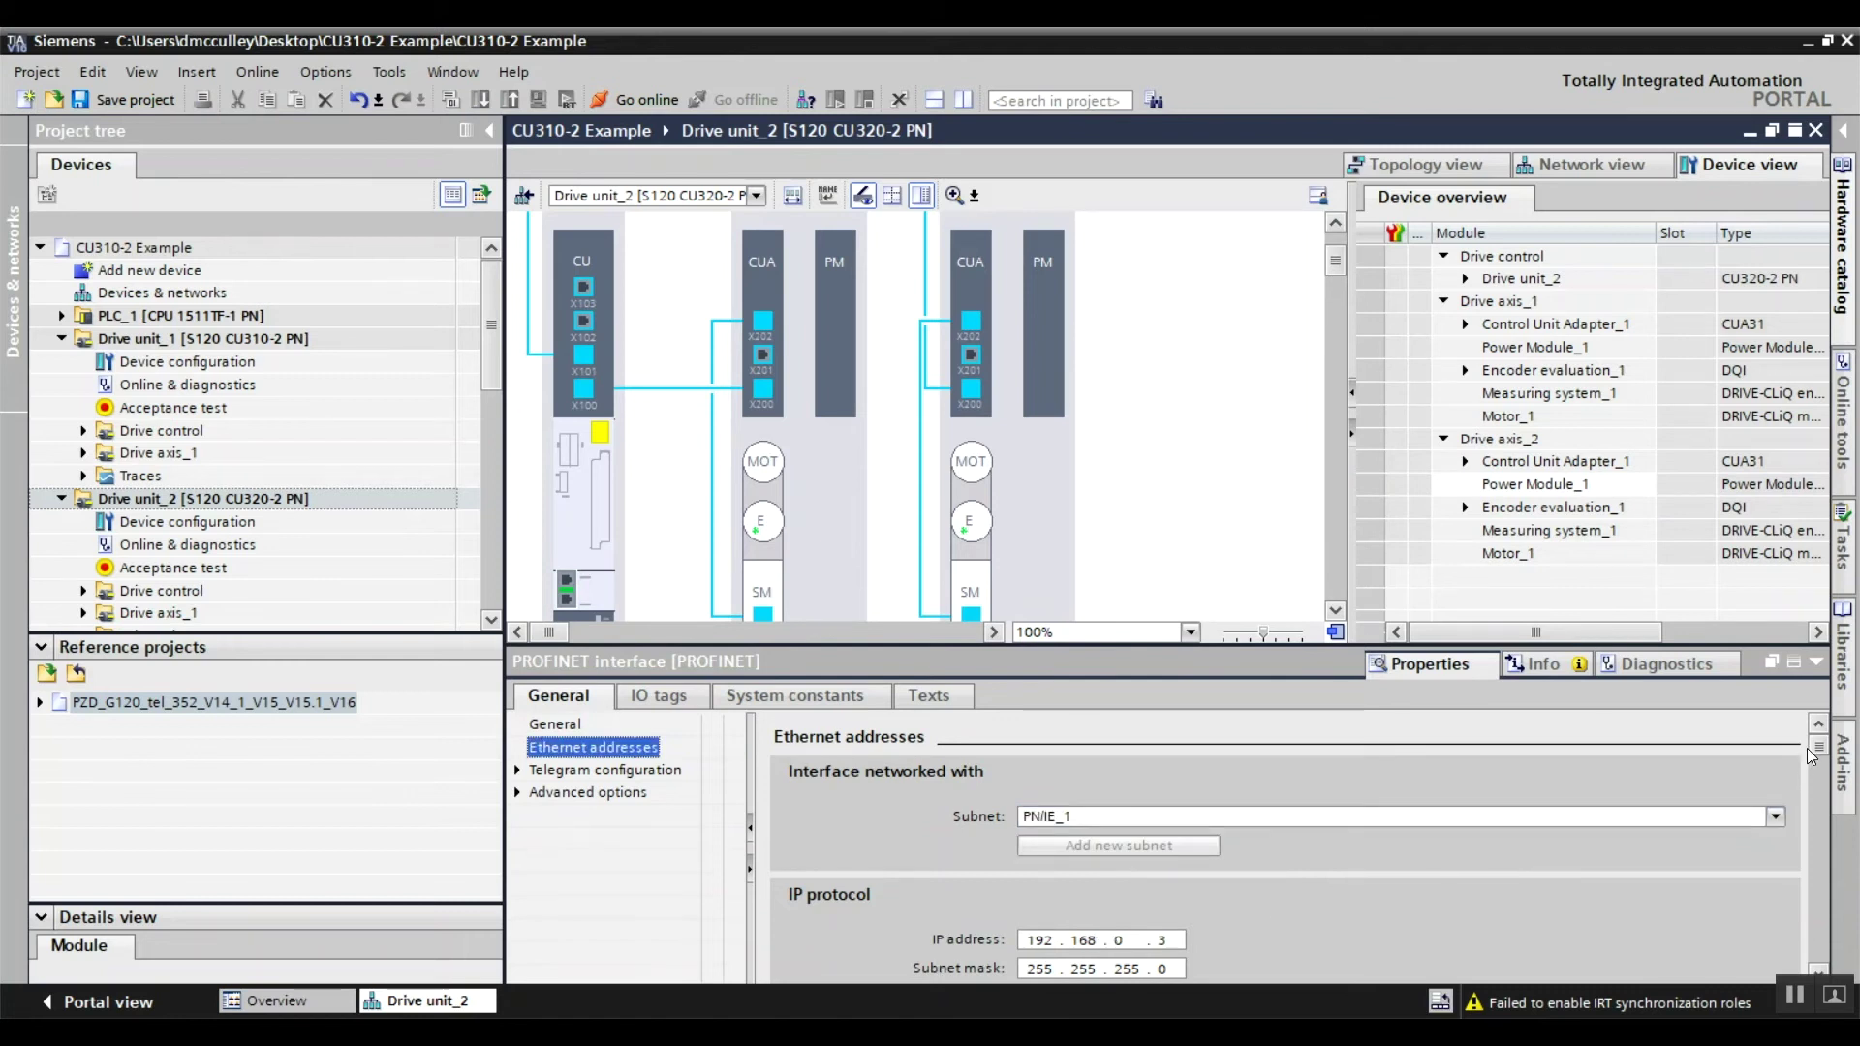
{"action": "left_click_drag", "start_coordinate": [1808, 750], "coordinate": [1840, 872]}
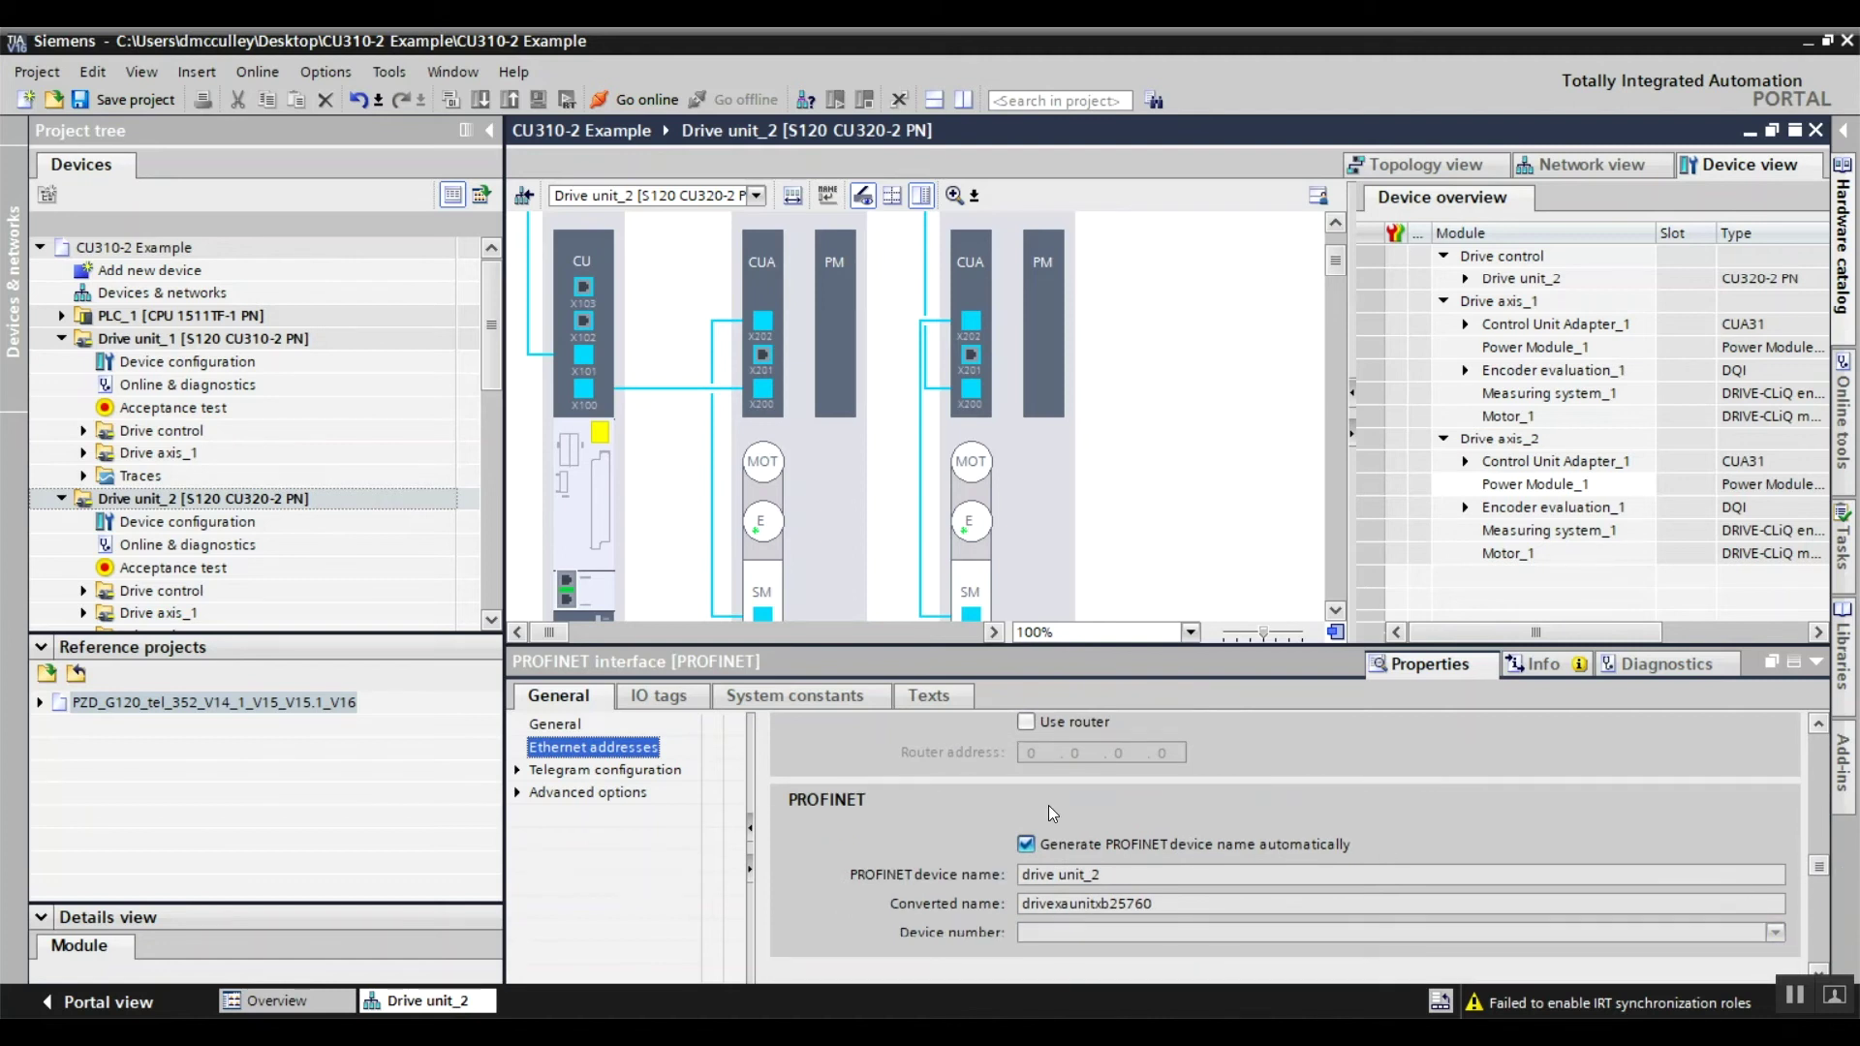
{"action": "left_click", "coordinate": [679, 772]}
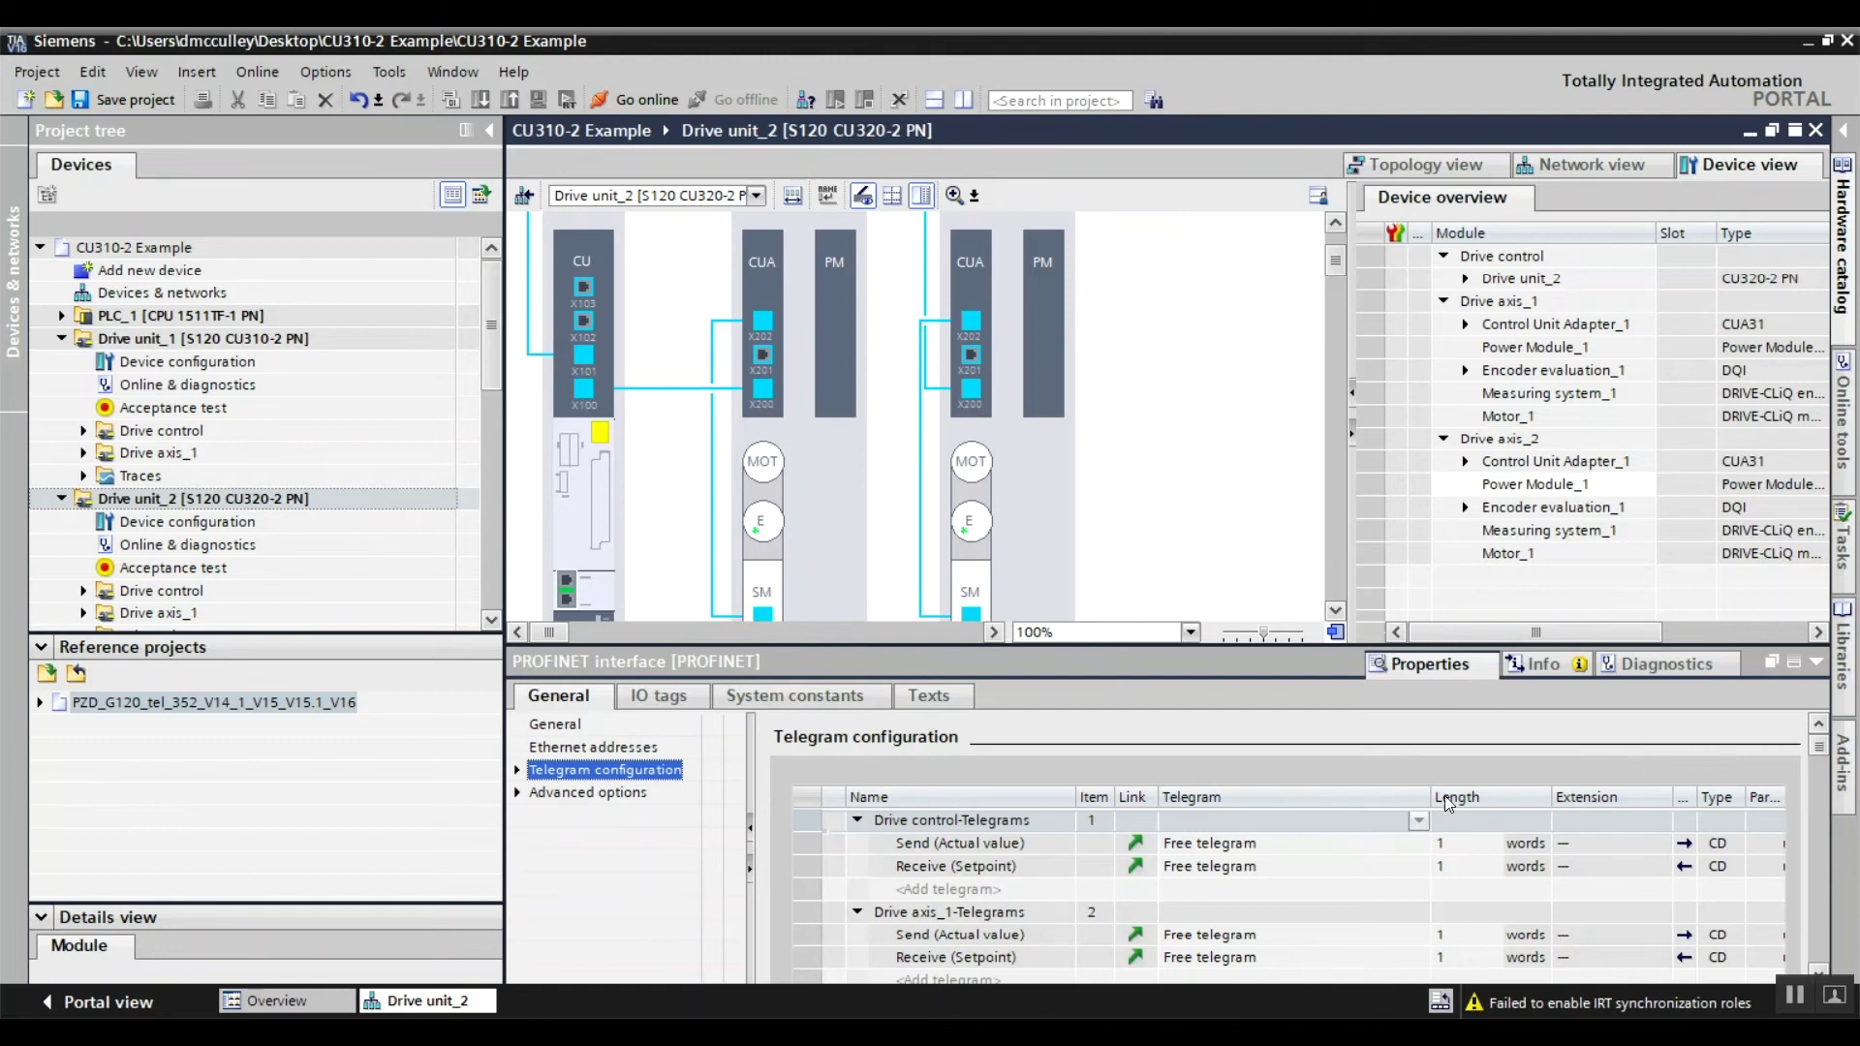
Set the drive control Send telegram to SIEMENS telegram 390.
{"action": "left_click_drag", "start_coordinate": [1817, 748], "coordinate": [1820, 755]}
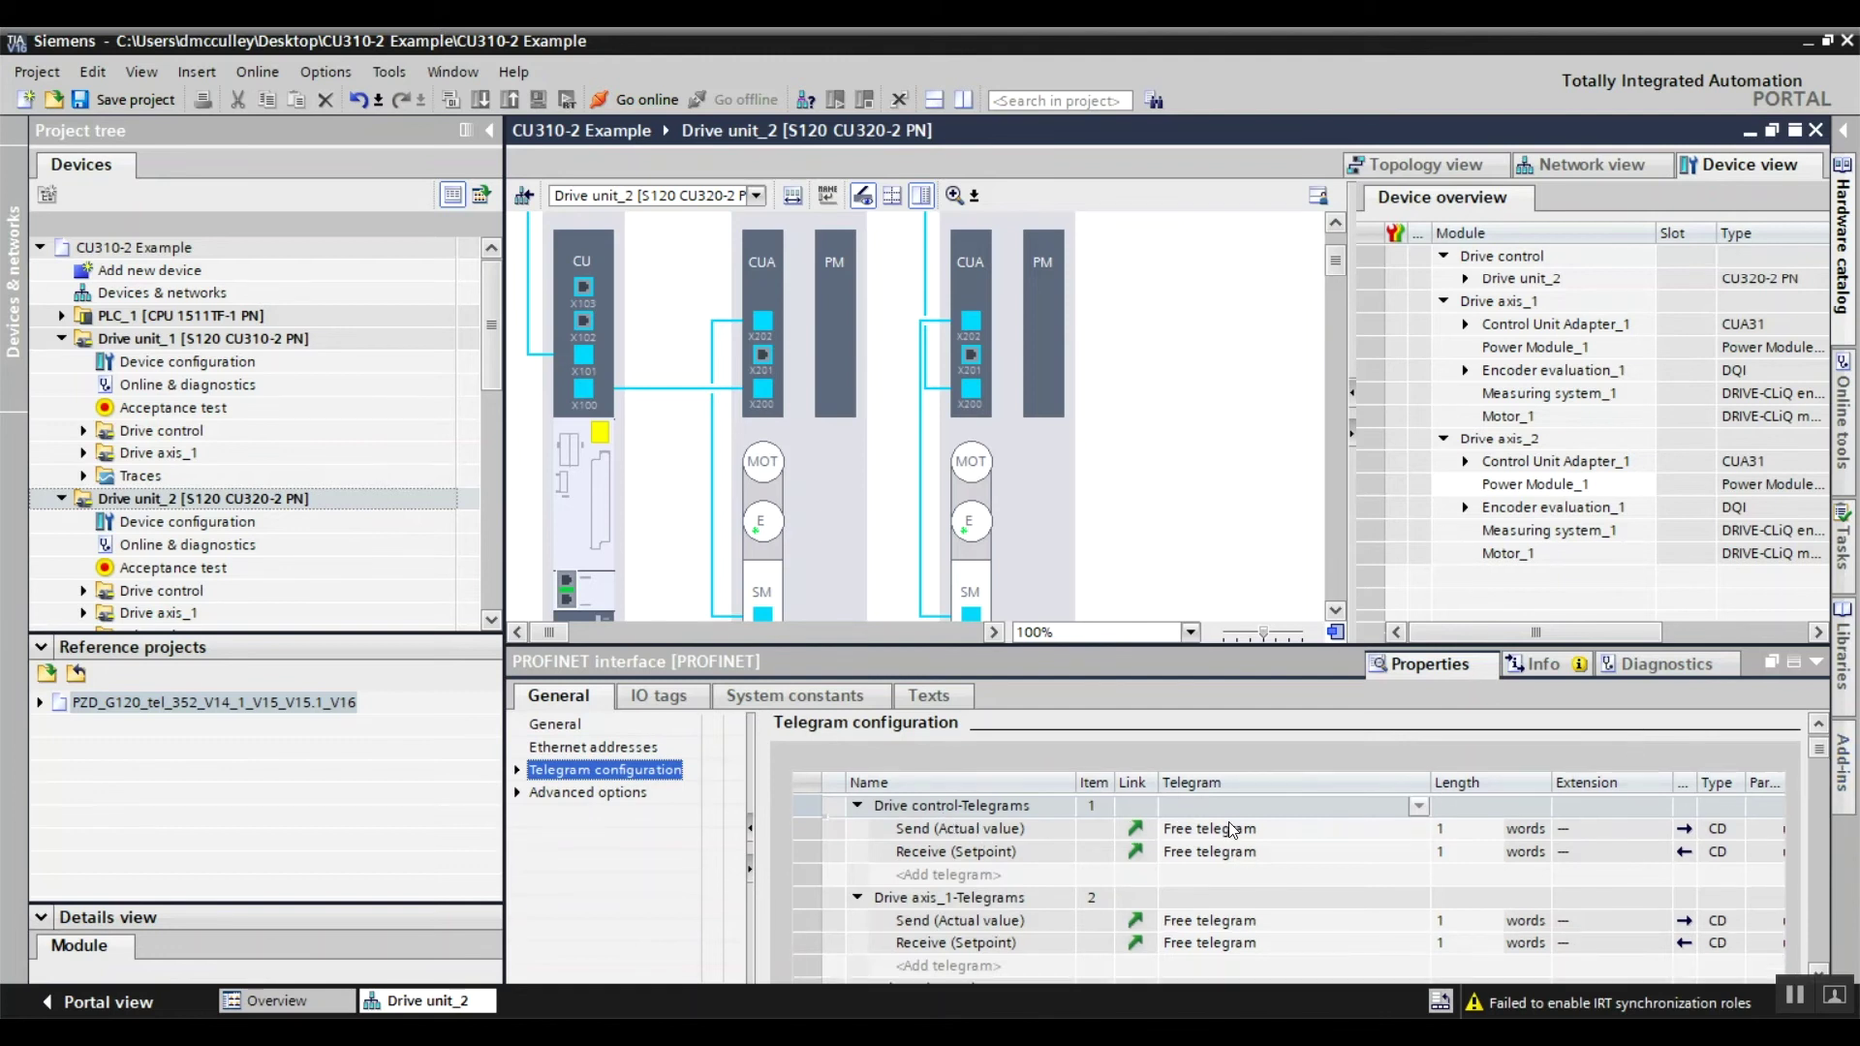
{"action": "left_click", "coordinate": [1414, 830]}
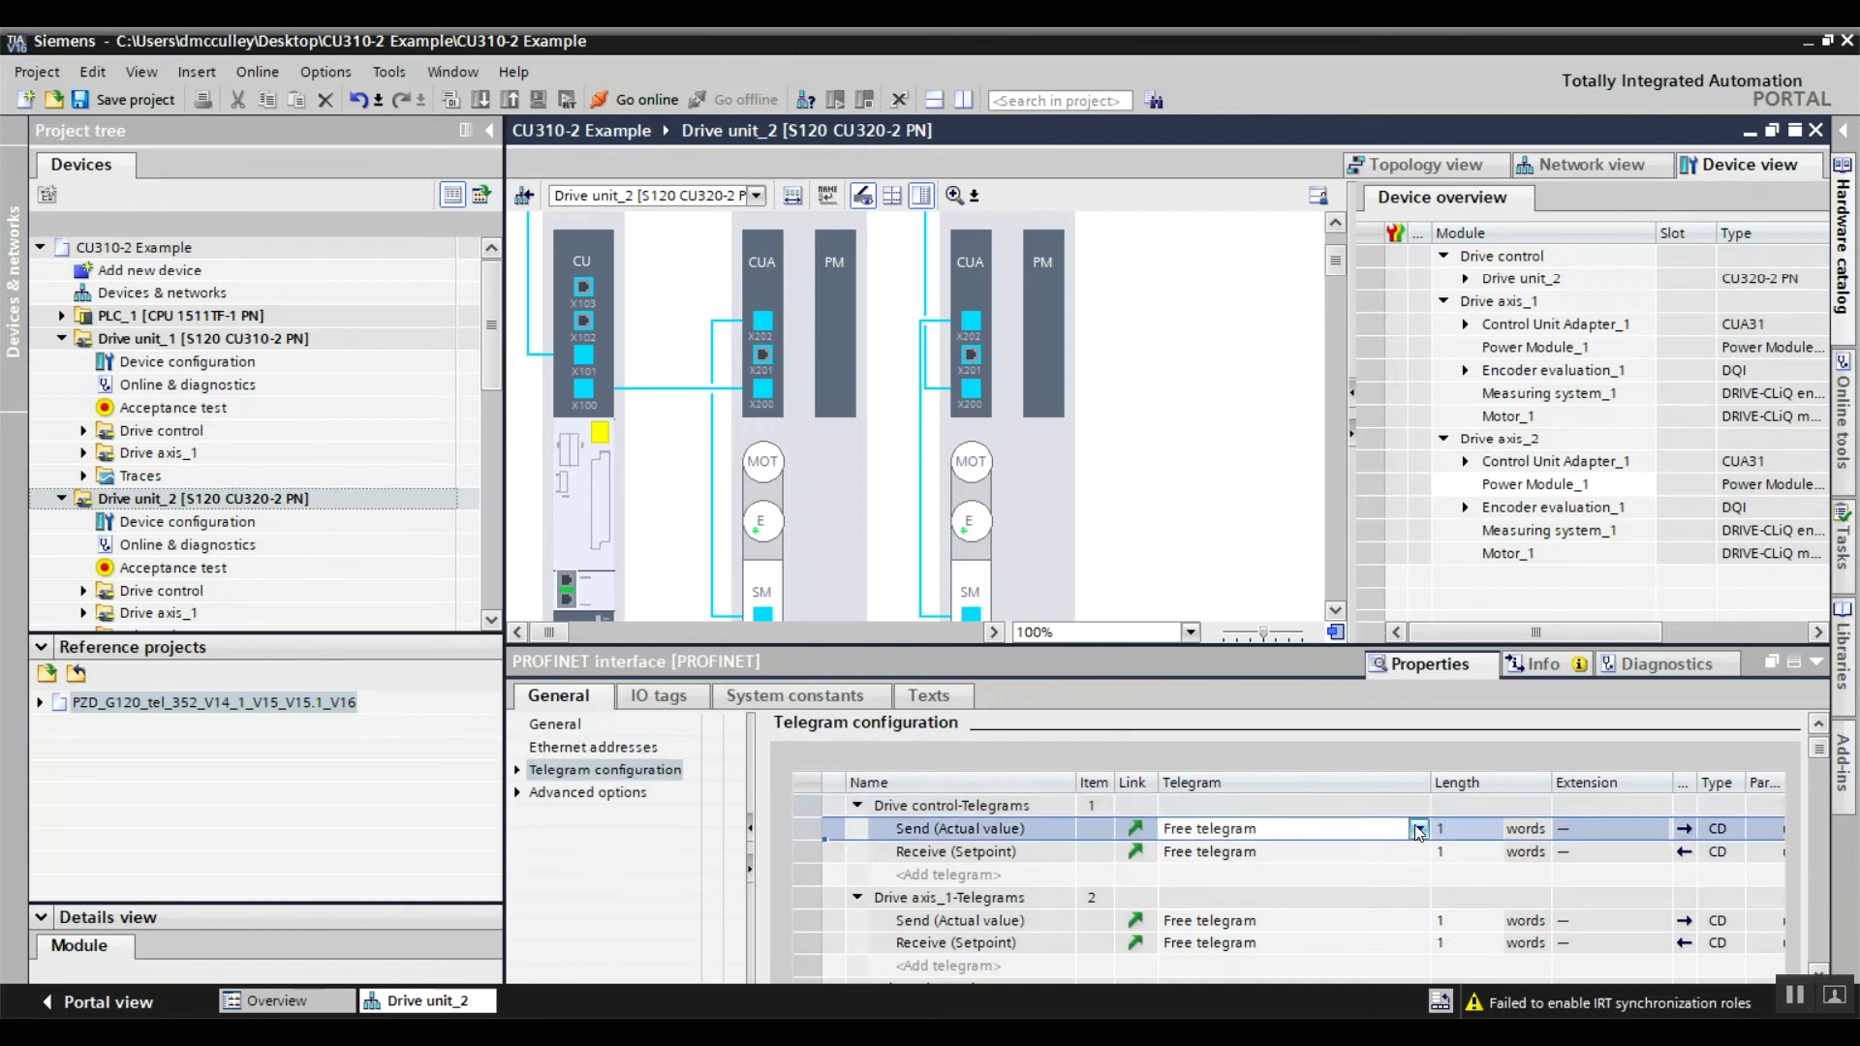
{"action": "left_click", "coordinate": [1418, 830]}
{"action": "left_click", "coordinate": [1328, 851]}
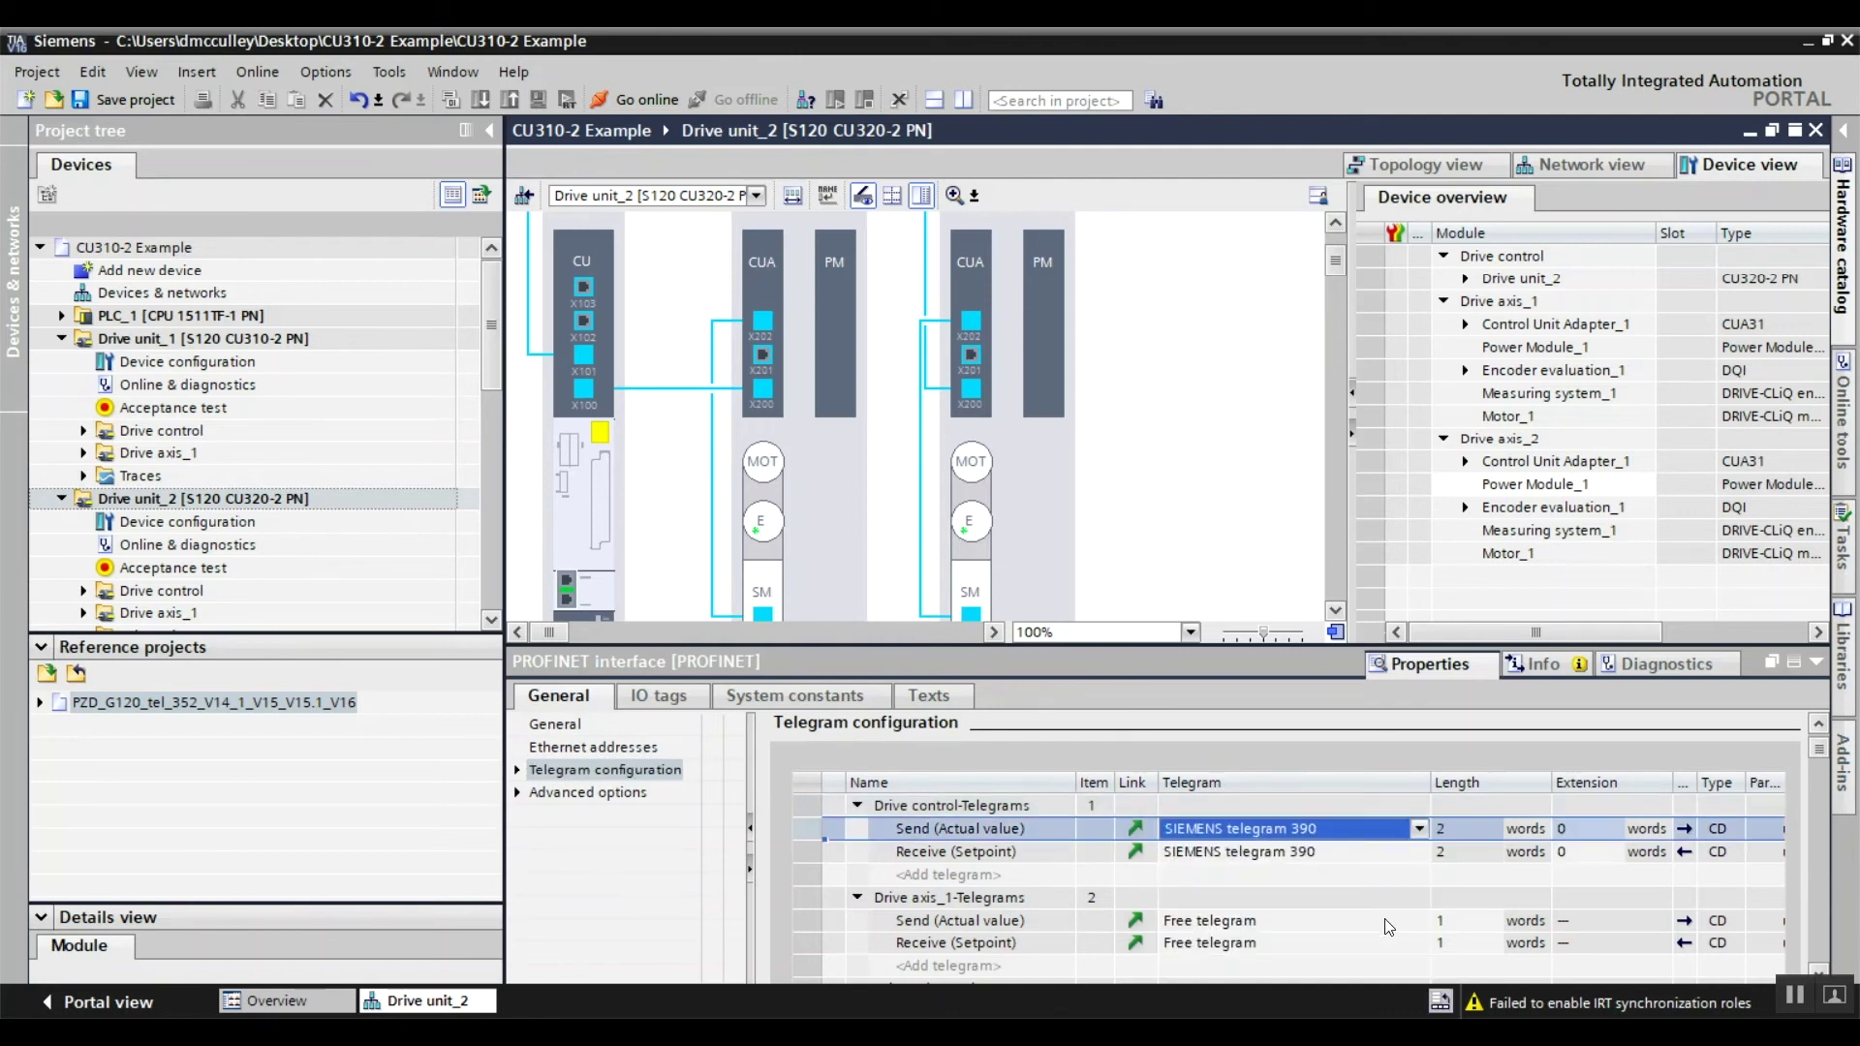
{"action": "scroll", "coordinate": [1818, 969], "scroll_direction": "down", "scroll_amount": 1}
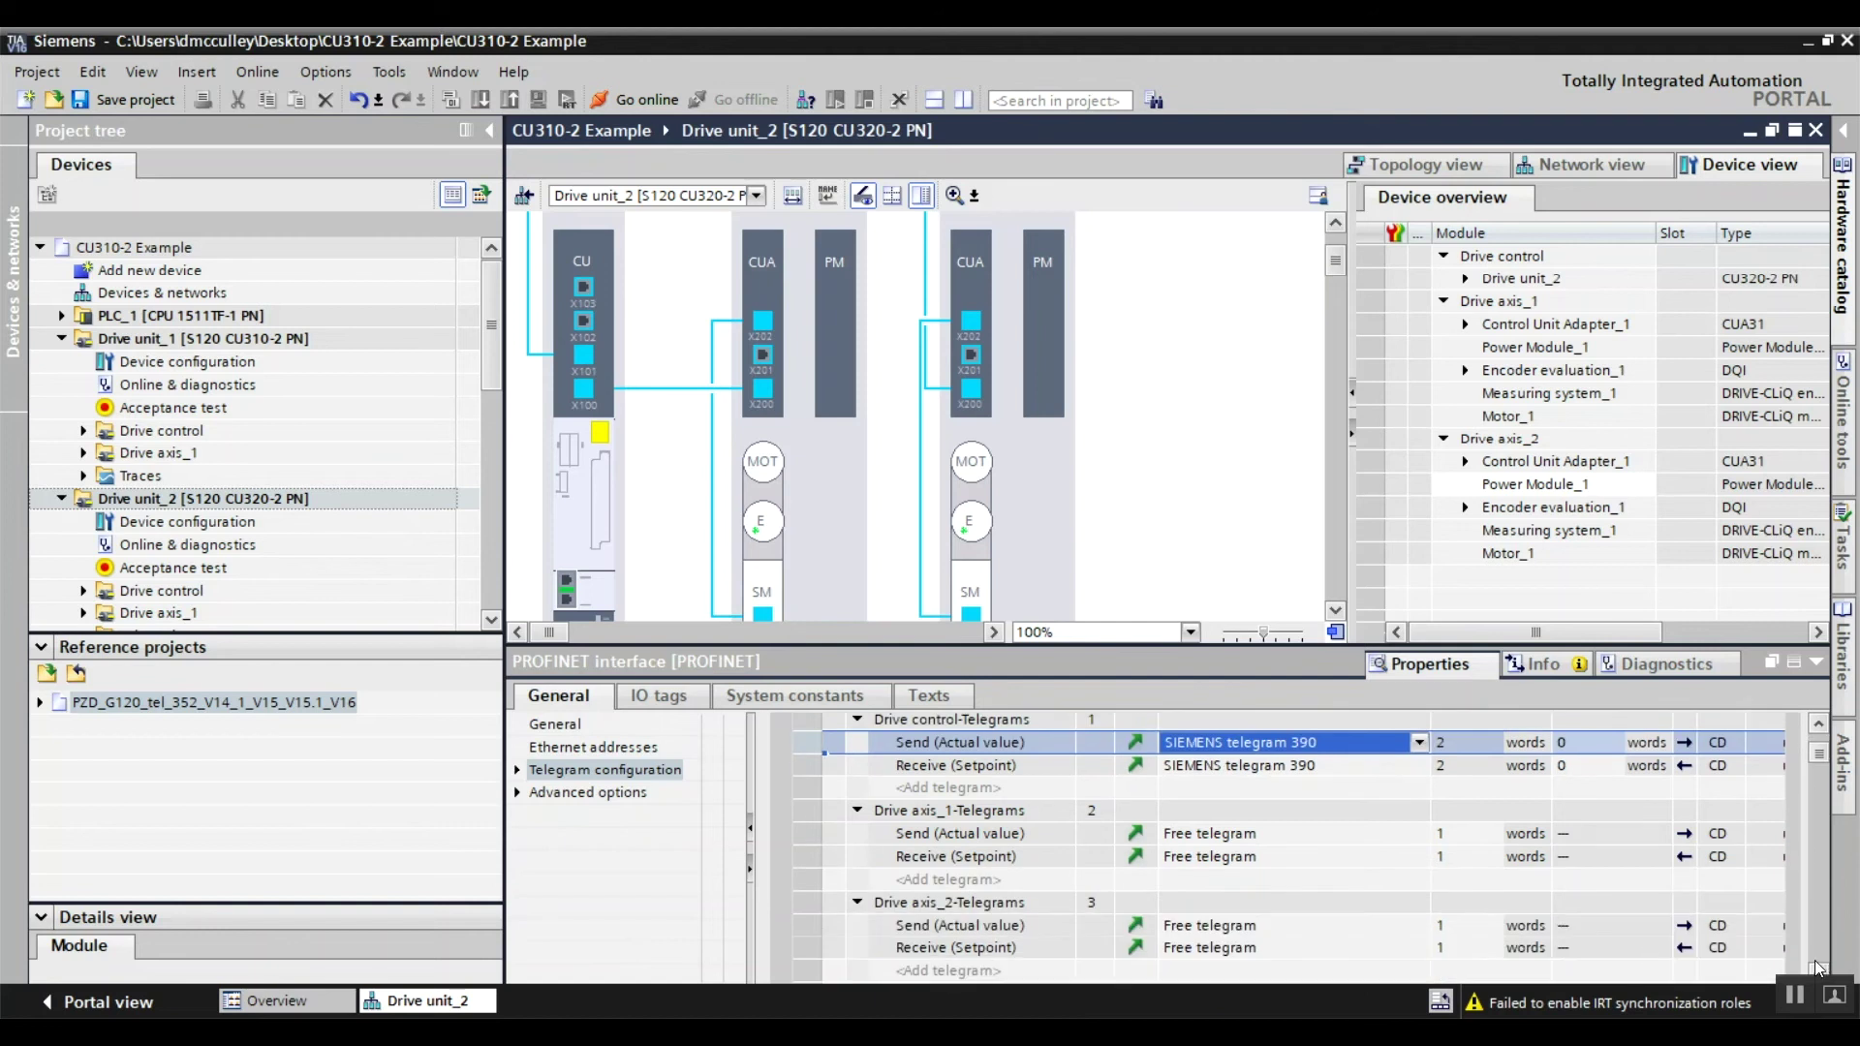
Set SIEMENS telegram 105 for both Drive axis_1 and Drive axis_2.
{"action": "left_click", "coordinate": [1429, 831]}
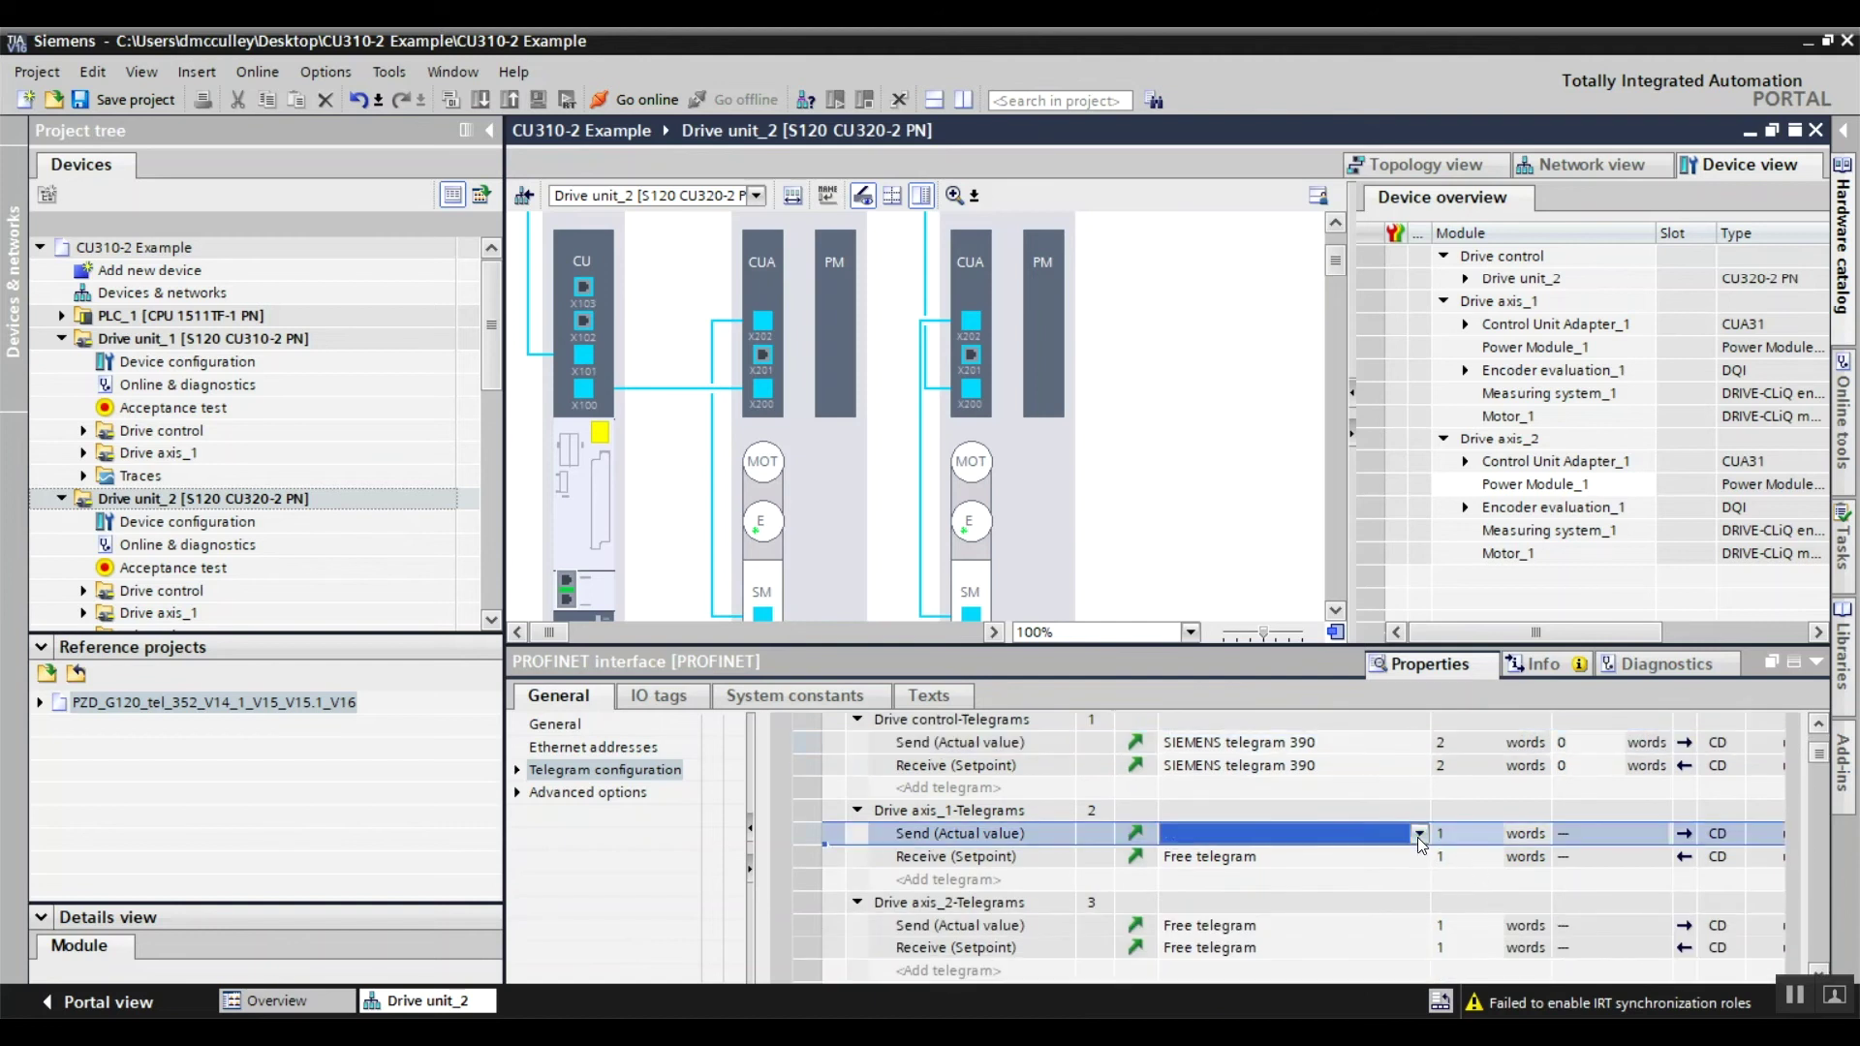
{"action": "left_click", "coordinate": [1418, 835]}
{"action": "left_click", "coordinate": [1358, 856]}
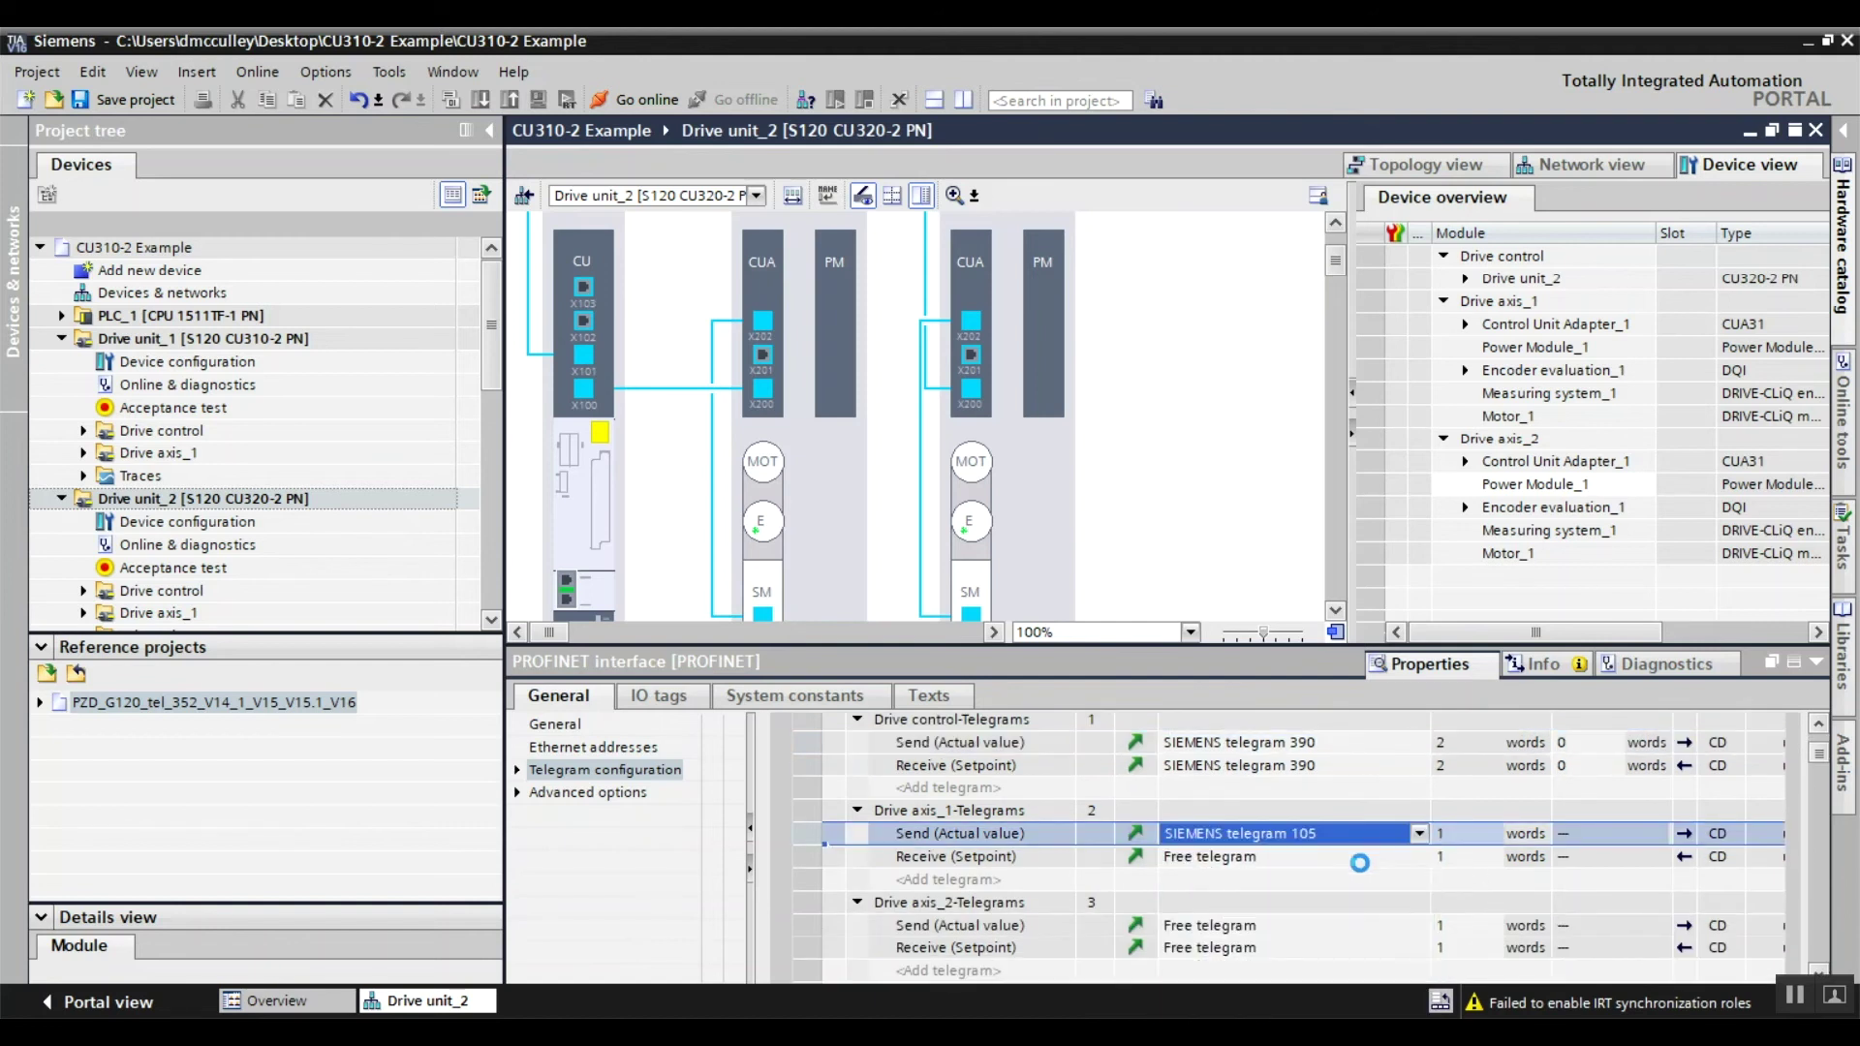
{"action": "left_click", "coordinate": [1421, 928]}
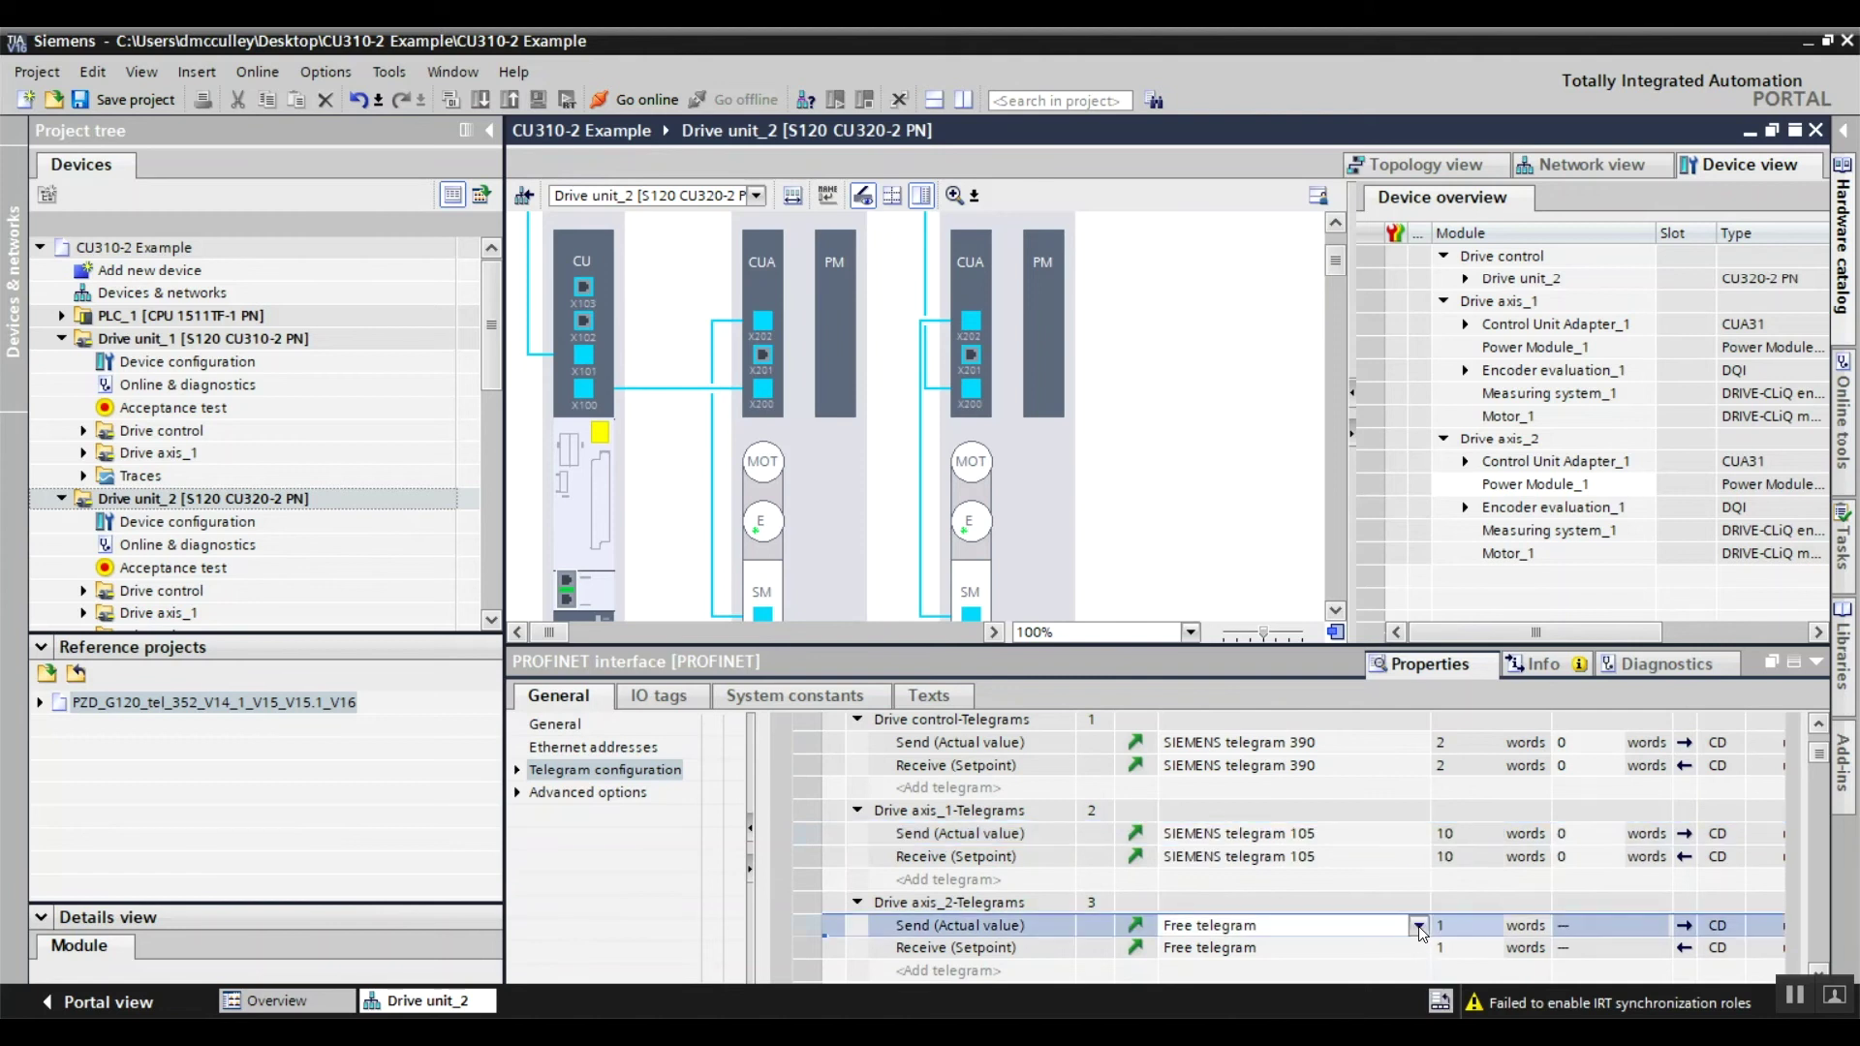
{"action": "left_click", "coordinate": [1420, 927]}
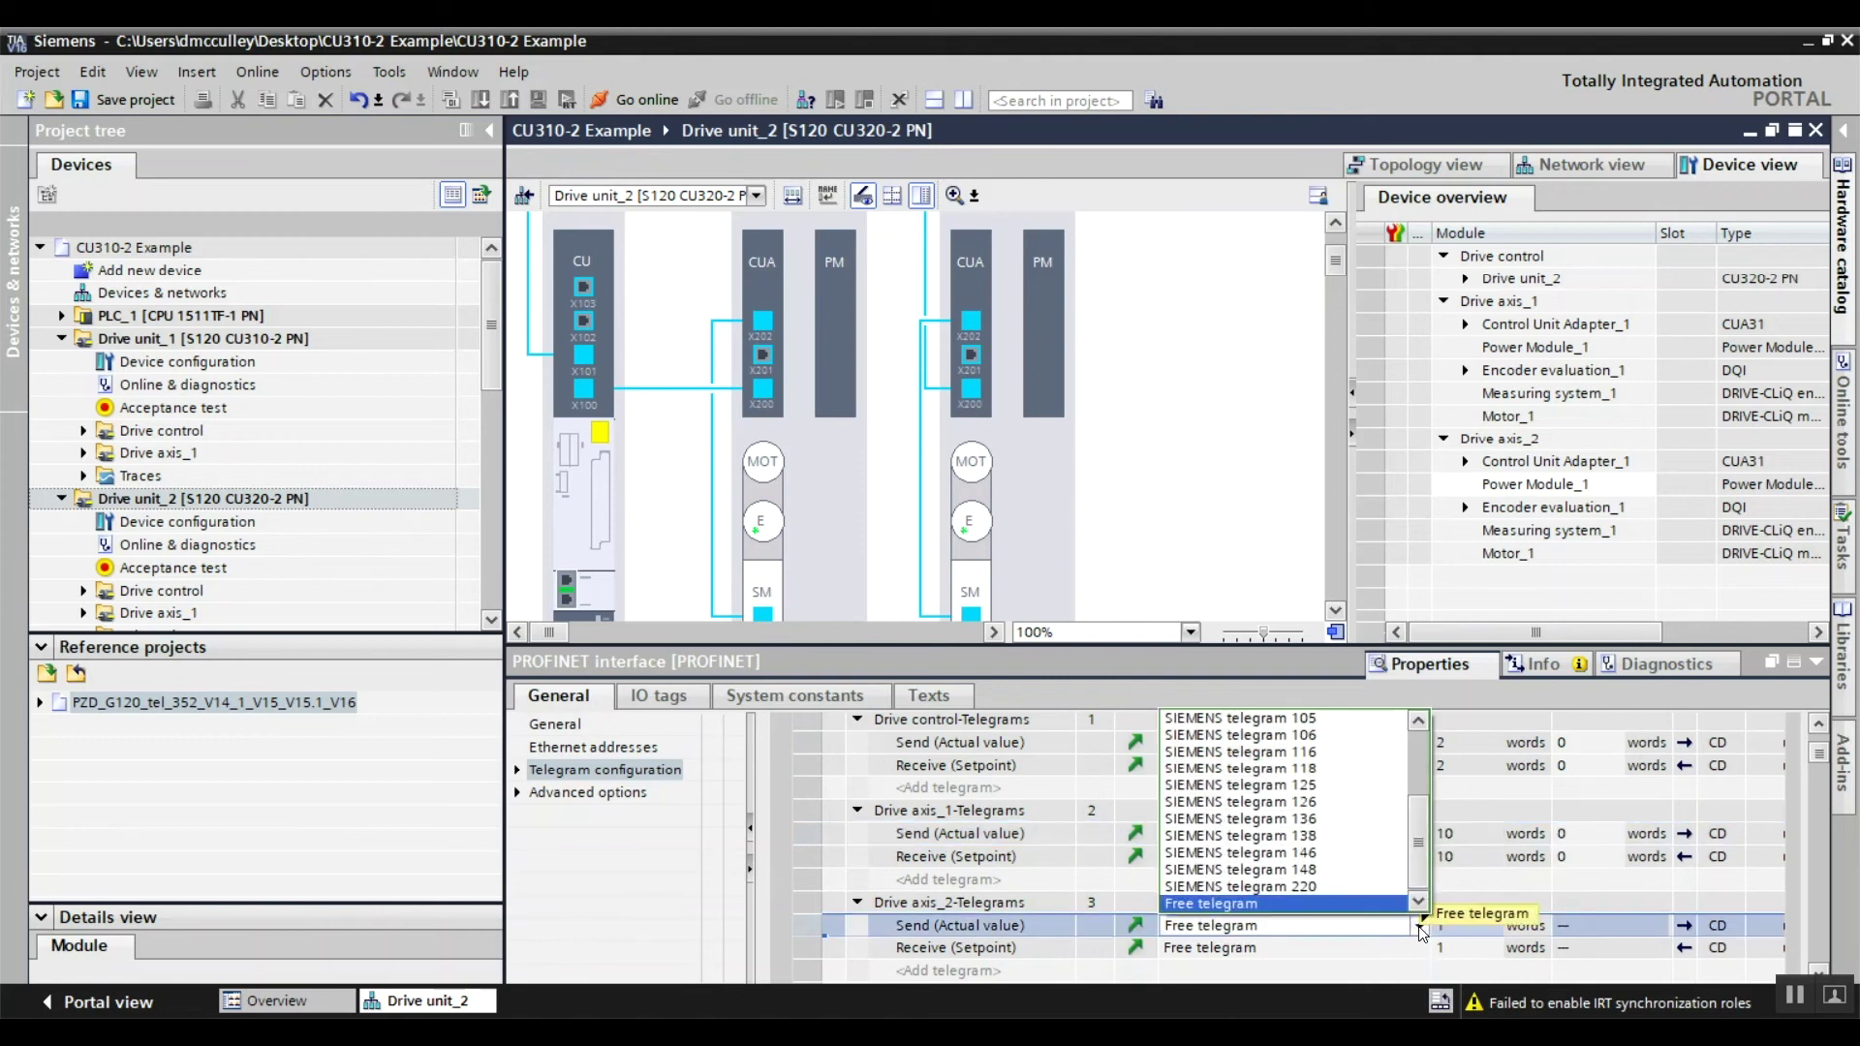
{"action": "left_click", "coordinate": [1308, 726]}
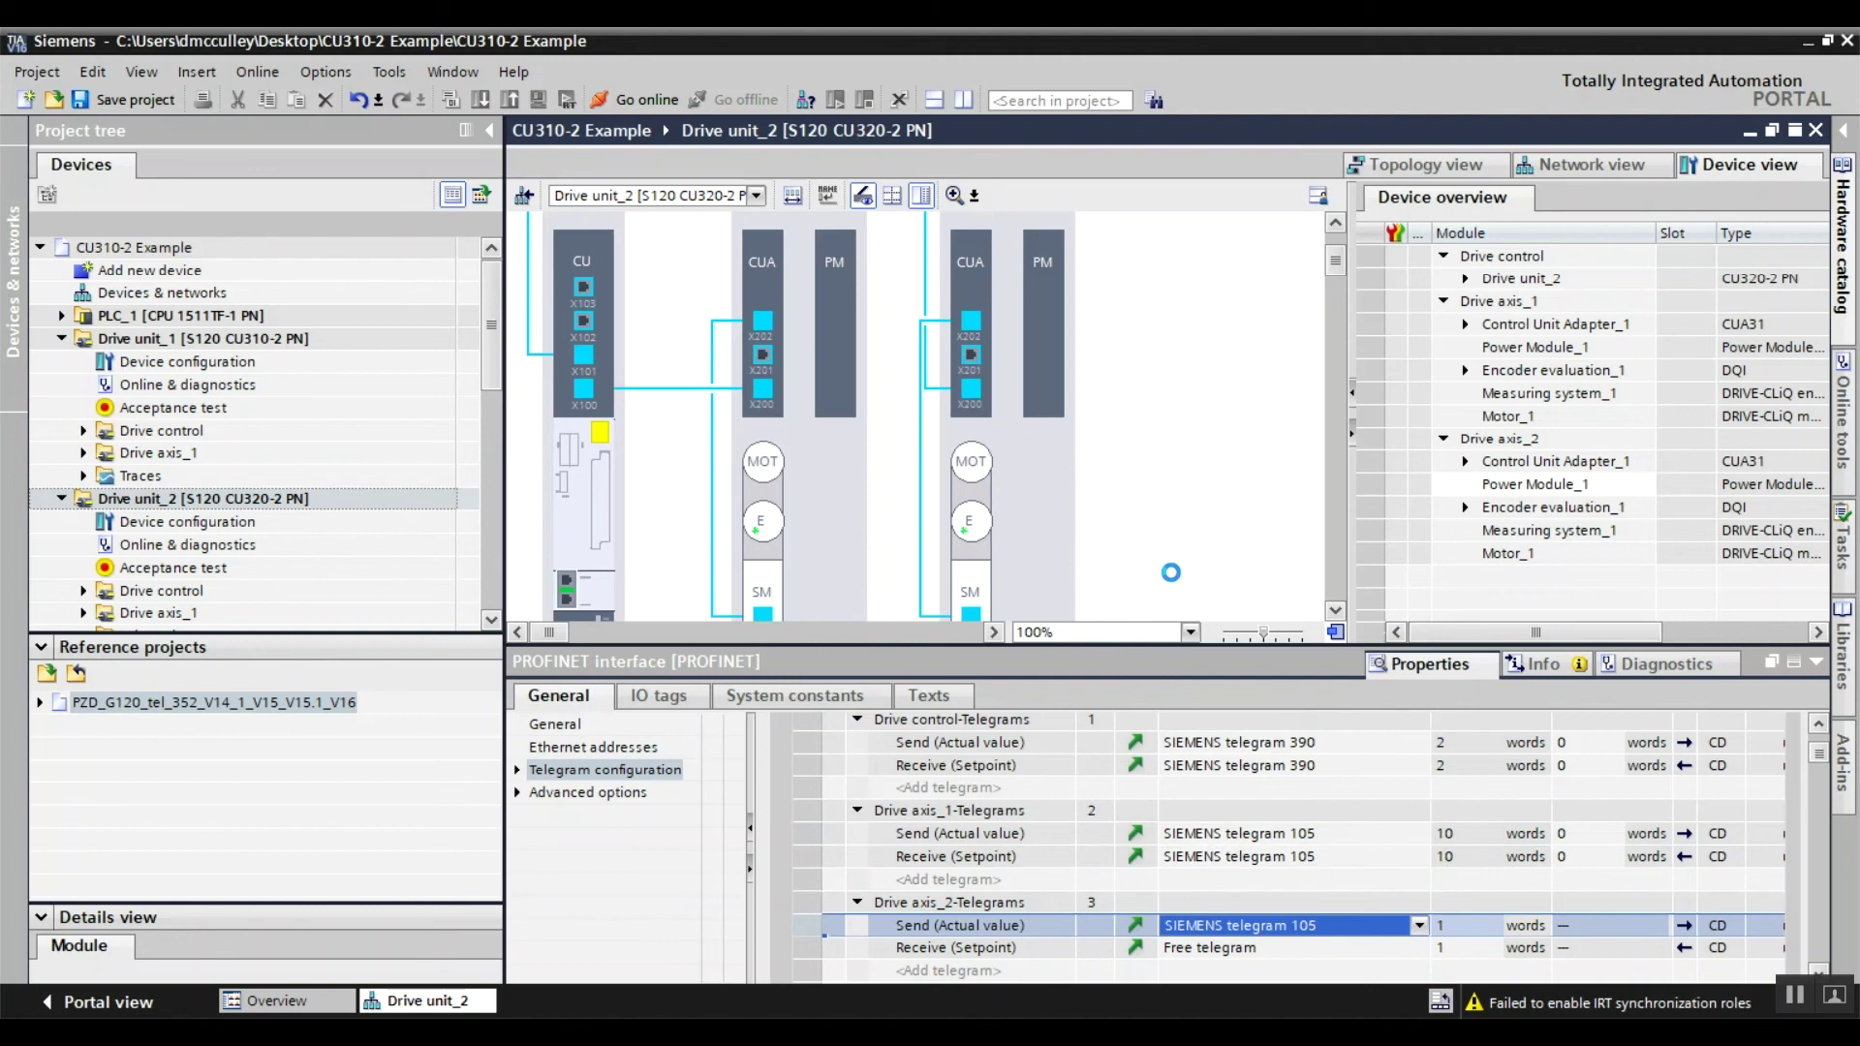
{"action": "left_click", "coordinate": [1147, 562]}
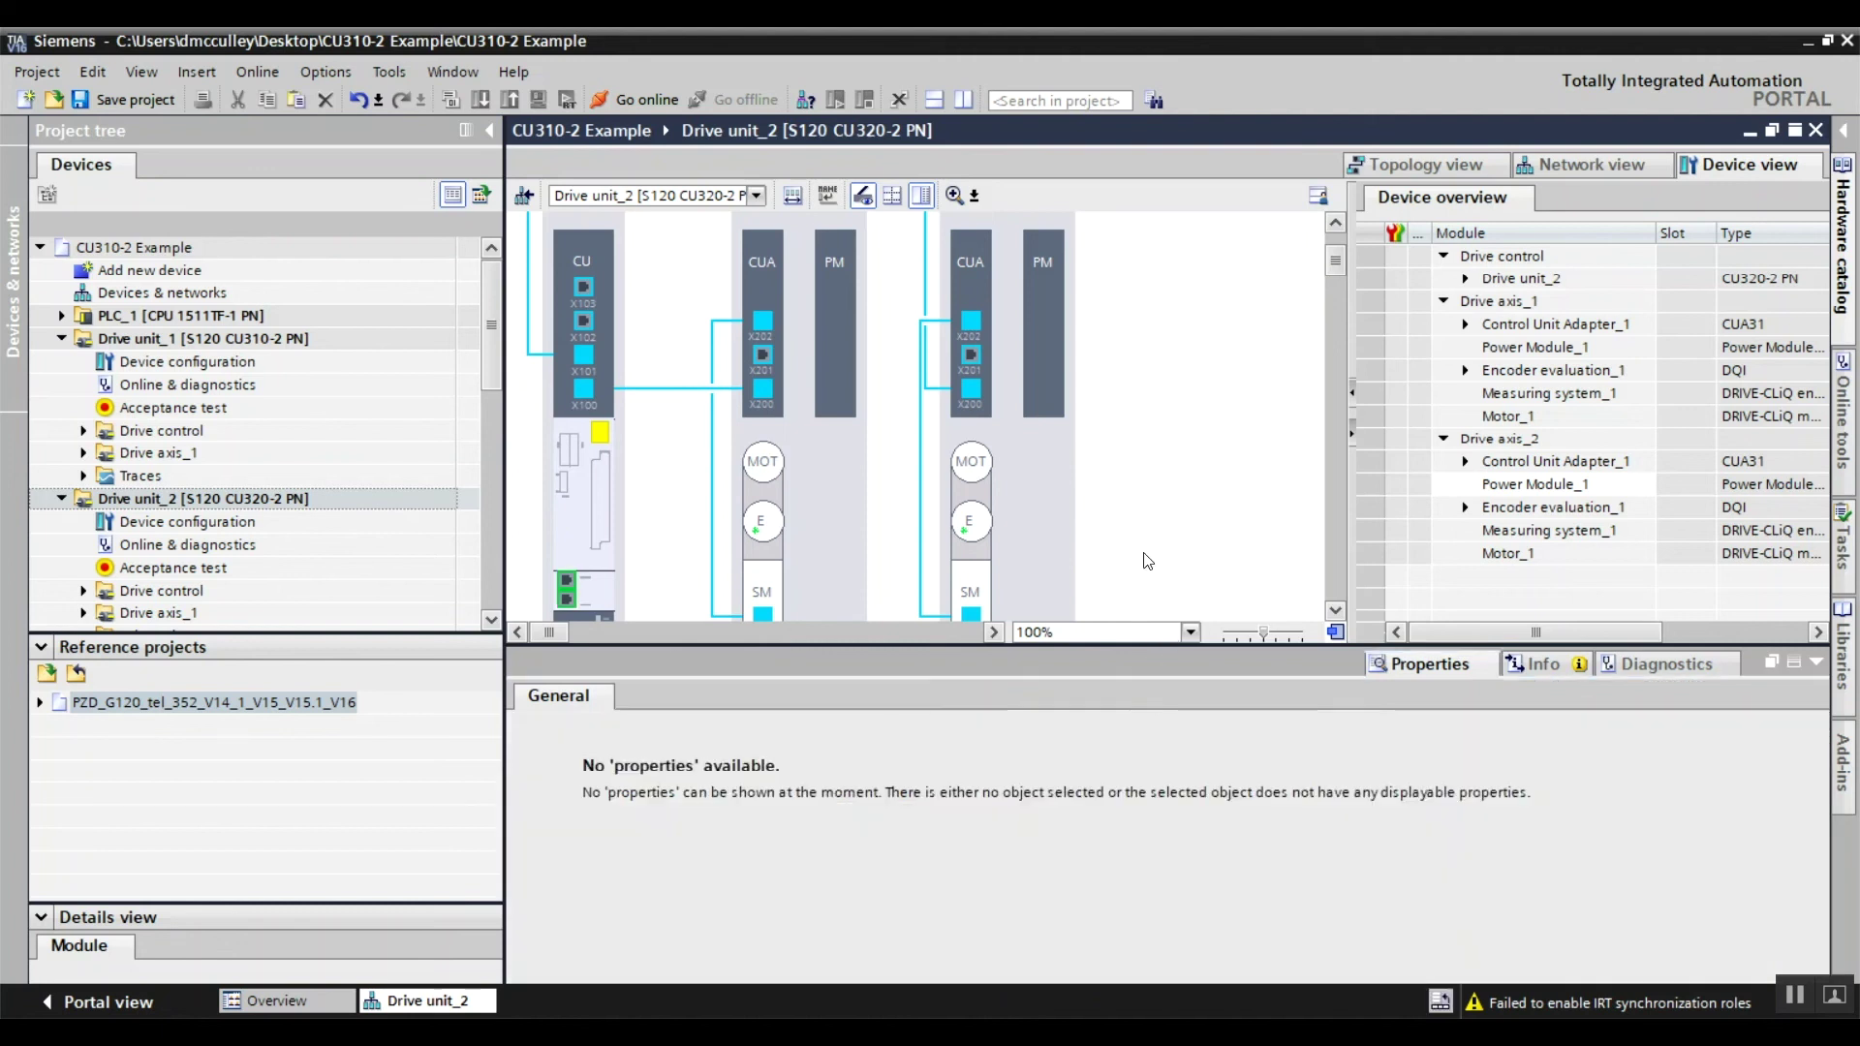
Select the CU320-2 control unit to display Drive unit_2's general properties.
{"action": "left_click", "coordinate": [562, 563]}
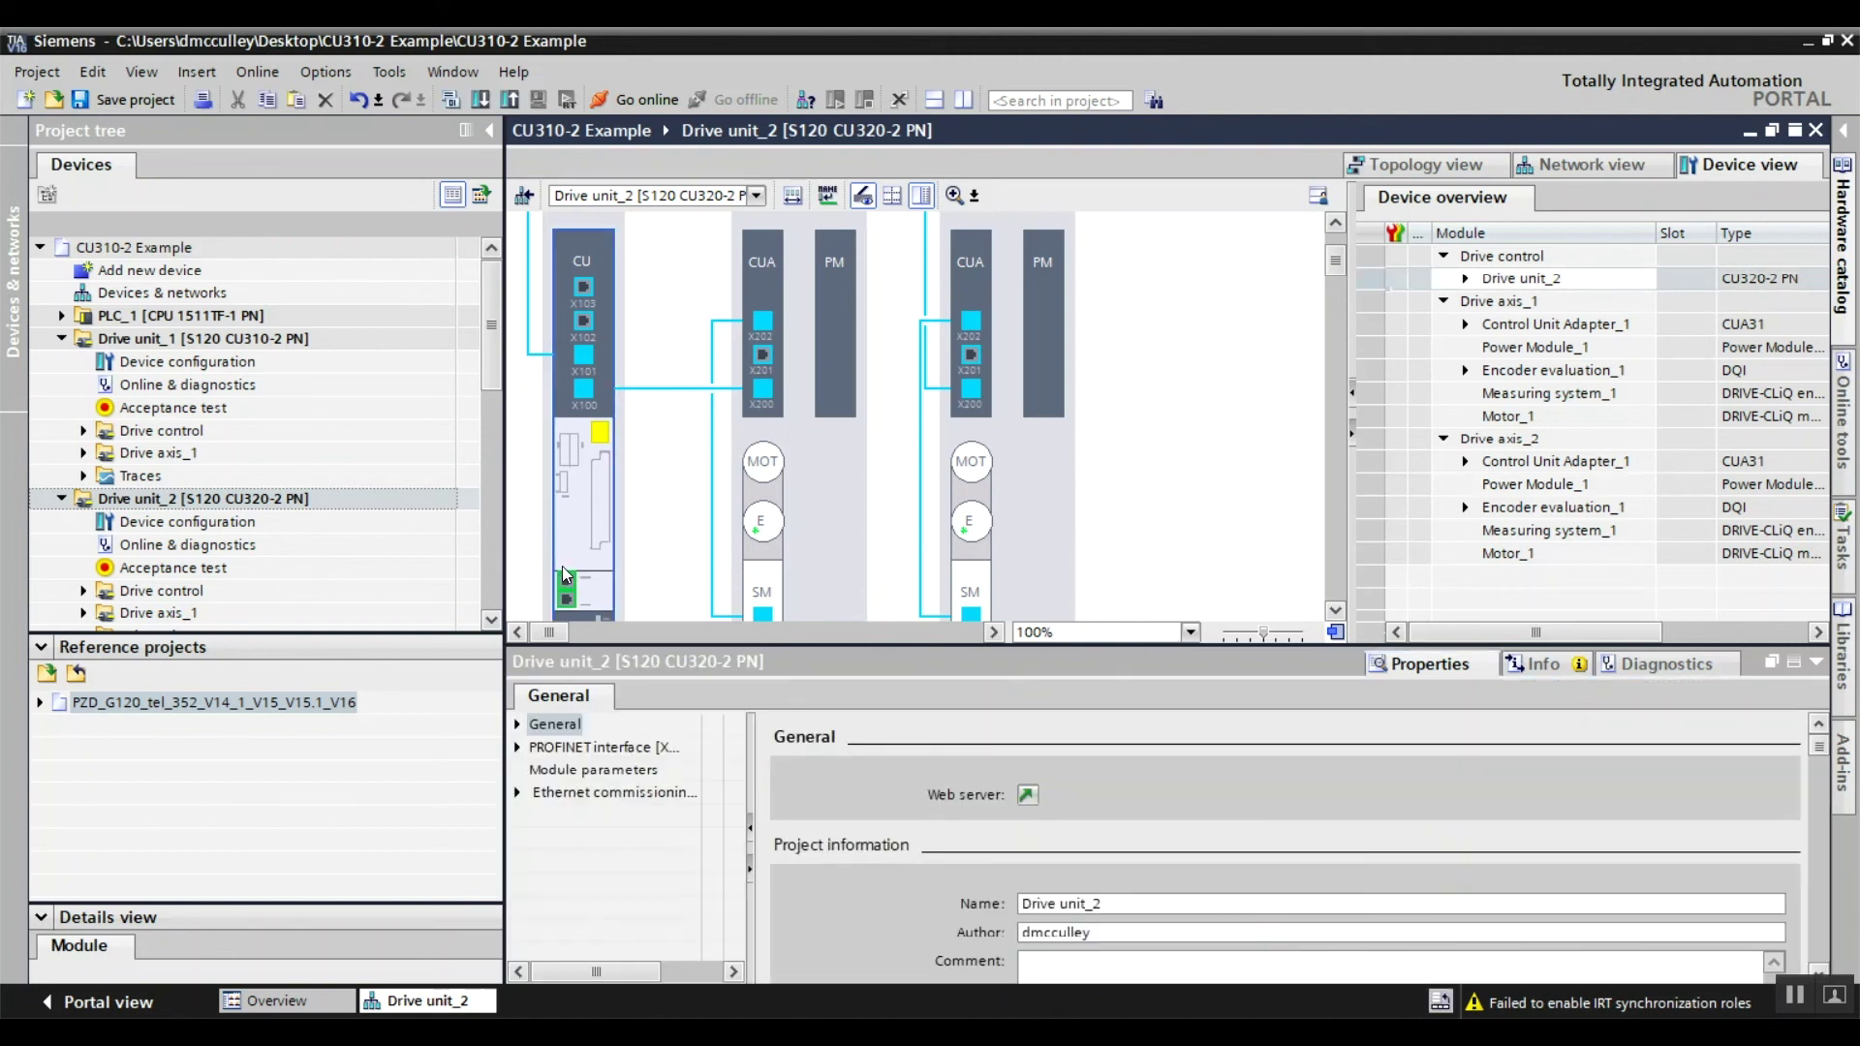